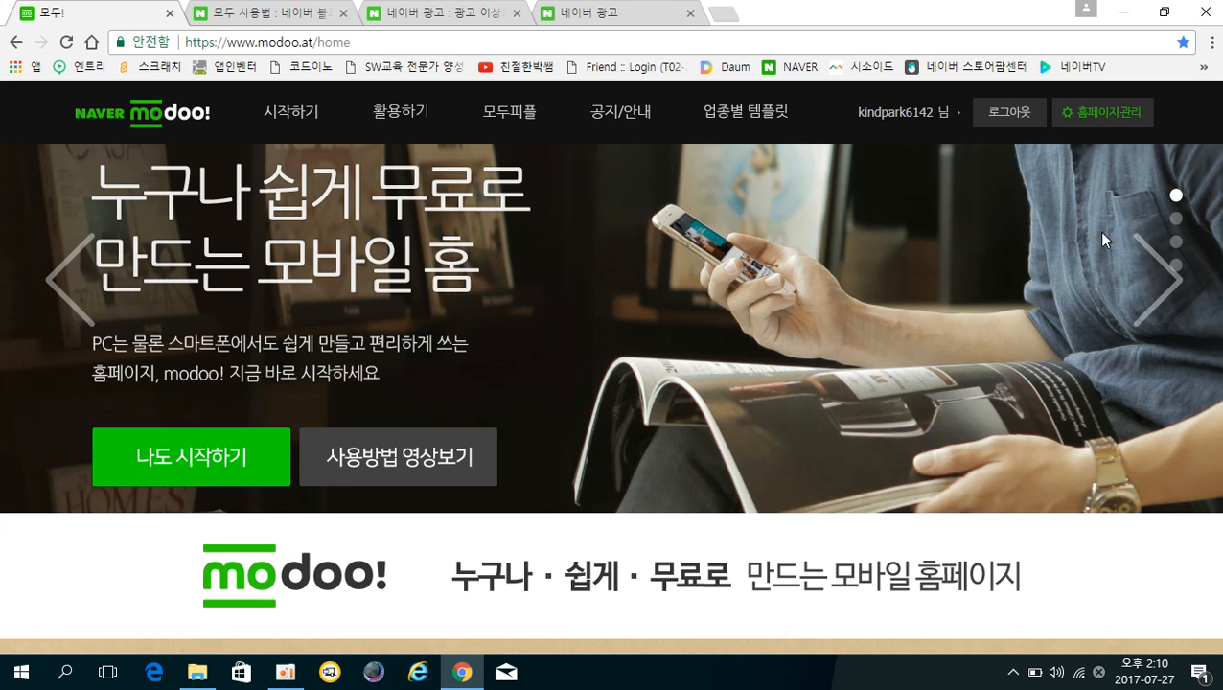
# Open the homepage management list from the top right of the modoo! home page.
pyautogui.click(1102, 114)
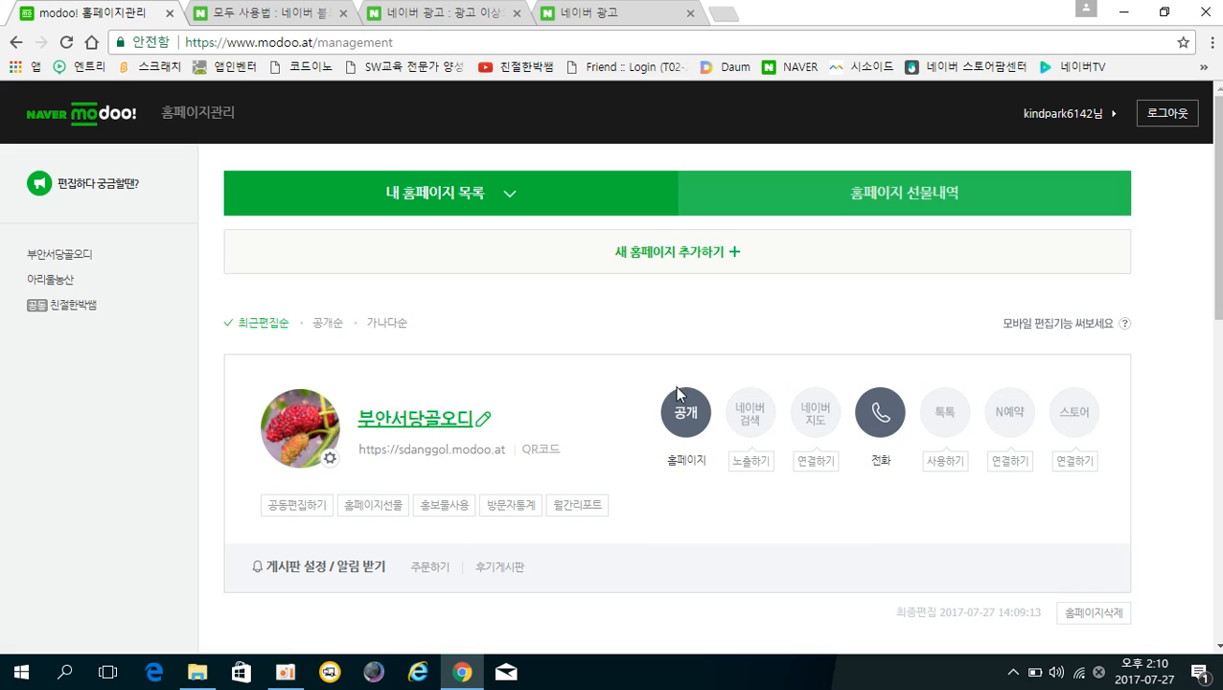
# Open the 부안서당골오디 homepage in the editor and load its 풍경 page.
pyautogui.click(398, 427)
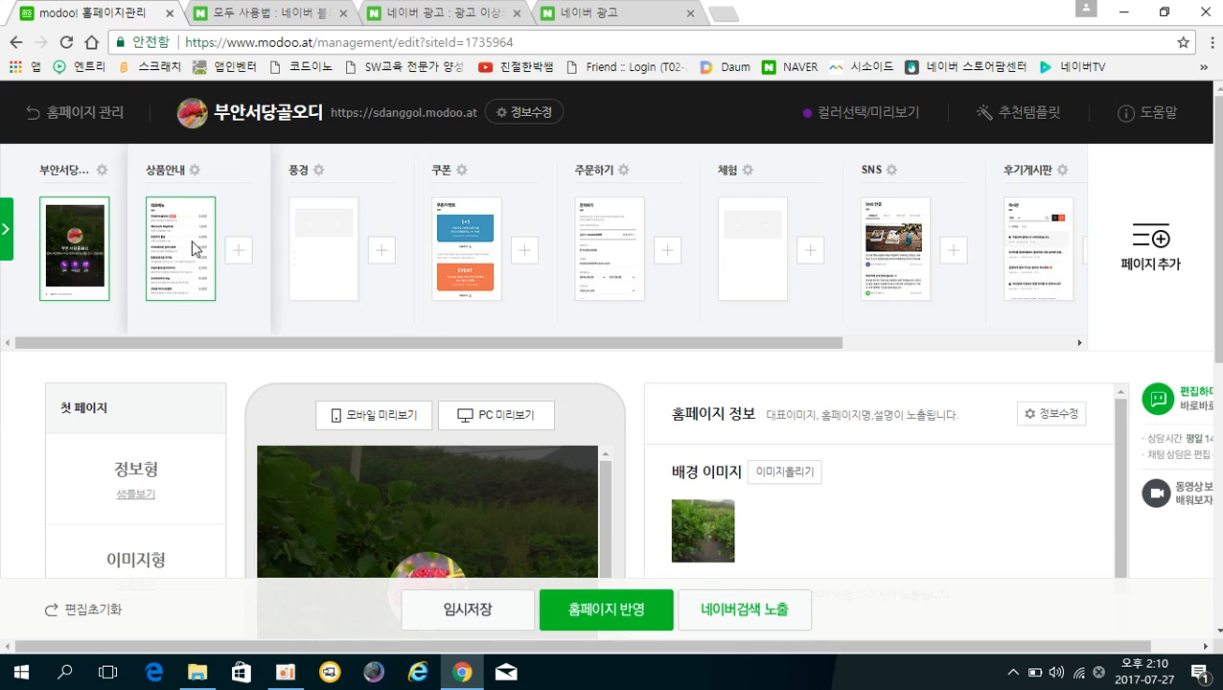
pyautogui.click(317, 237)
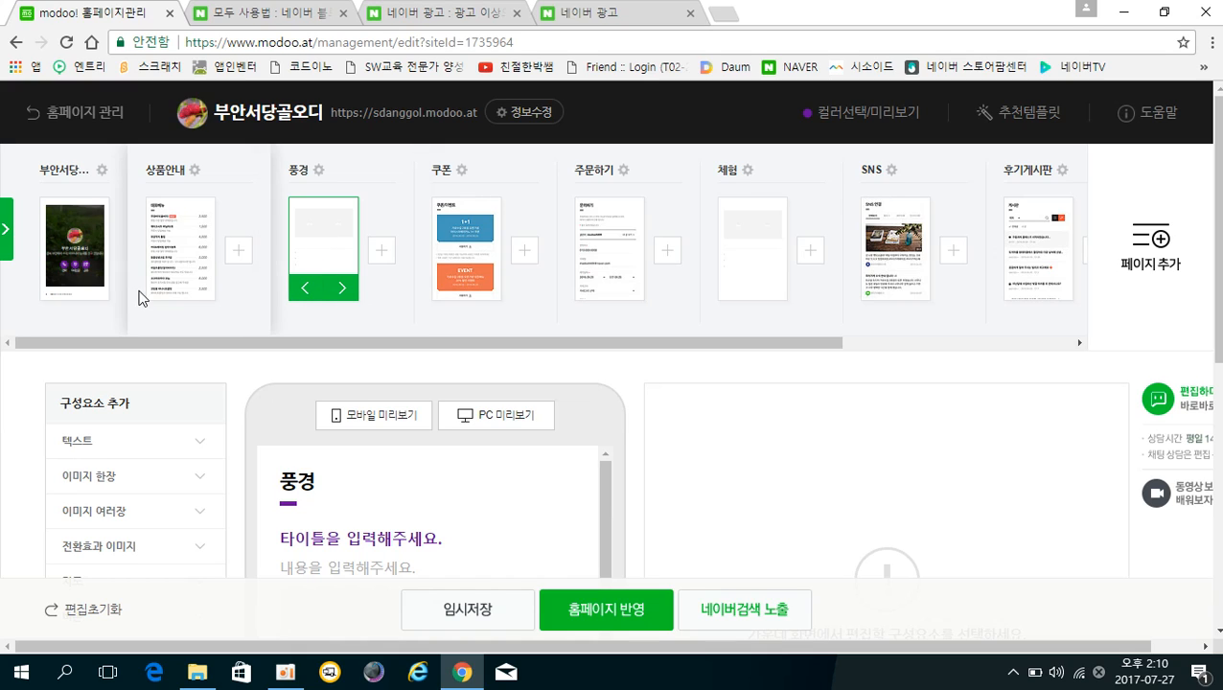
# Place the 풍경 page second, after the main page and before 상품안내, as a top-level page.
pyautogui.click(306, 289)
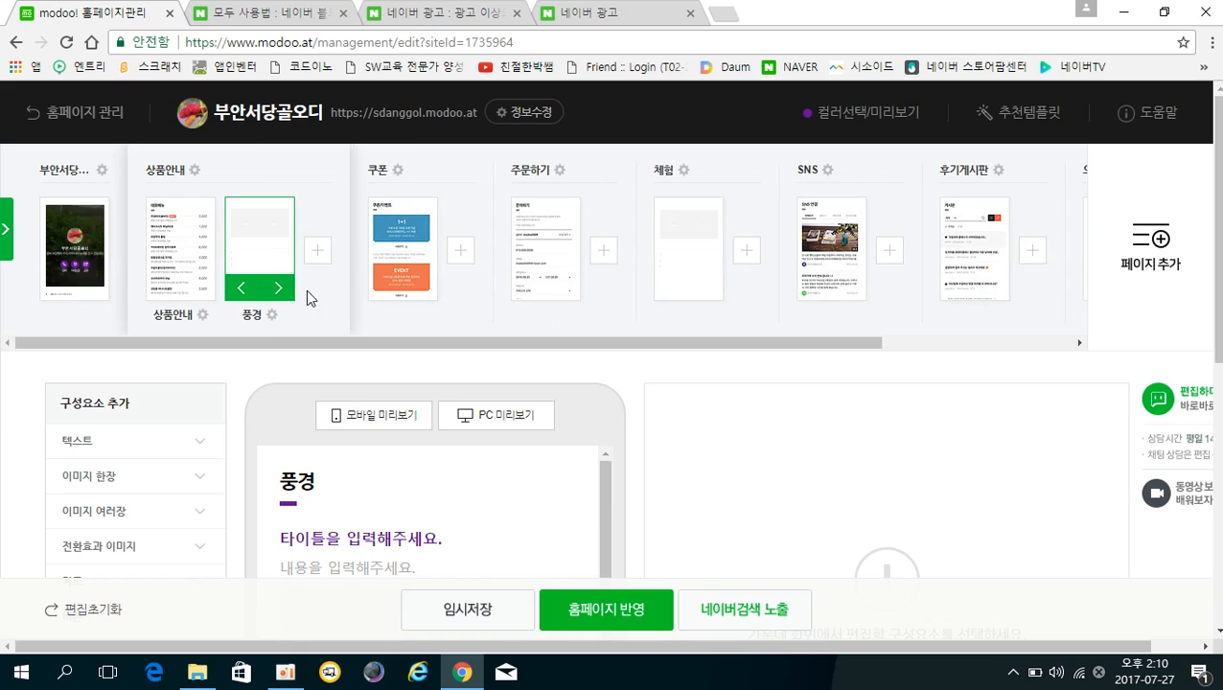
pyautogui.click(241, 295)
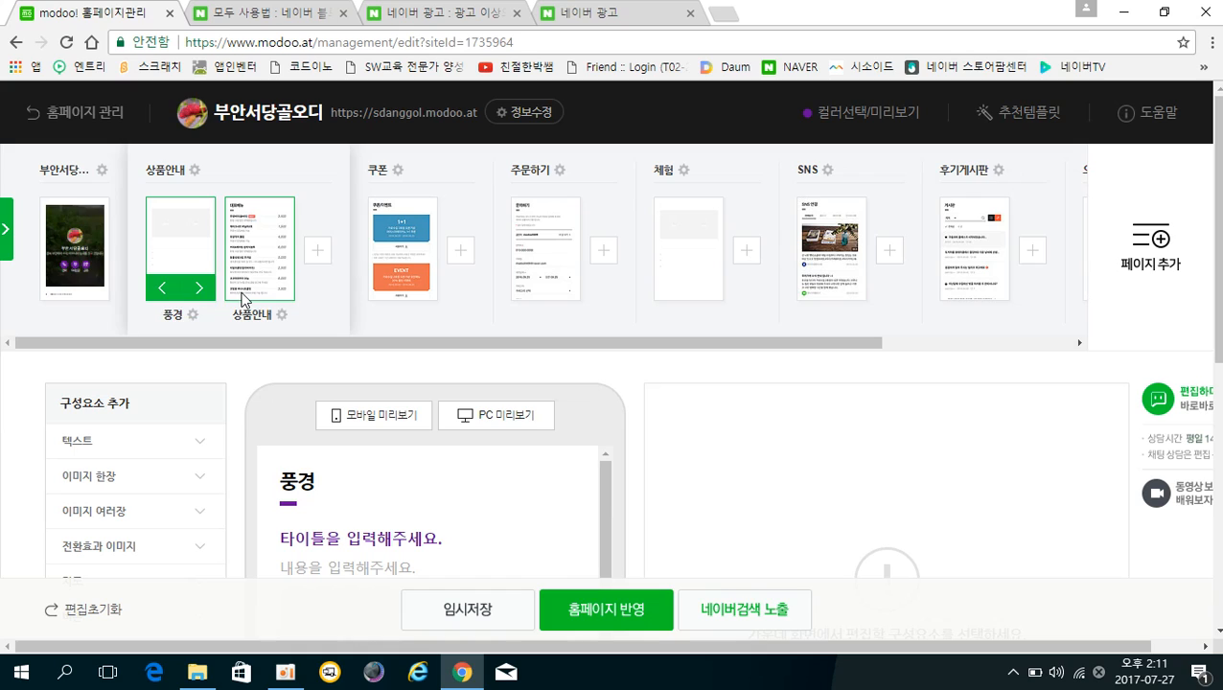
pyautogui.click(161, 290)
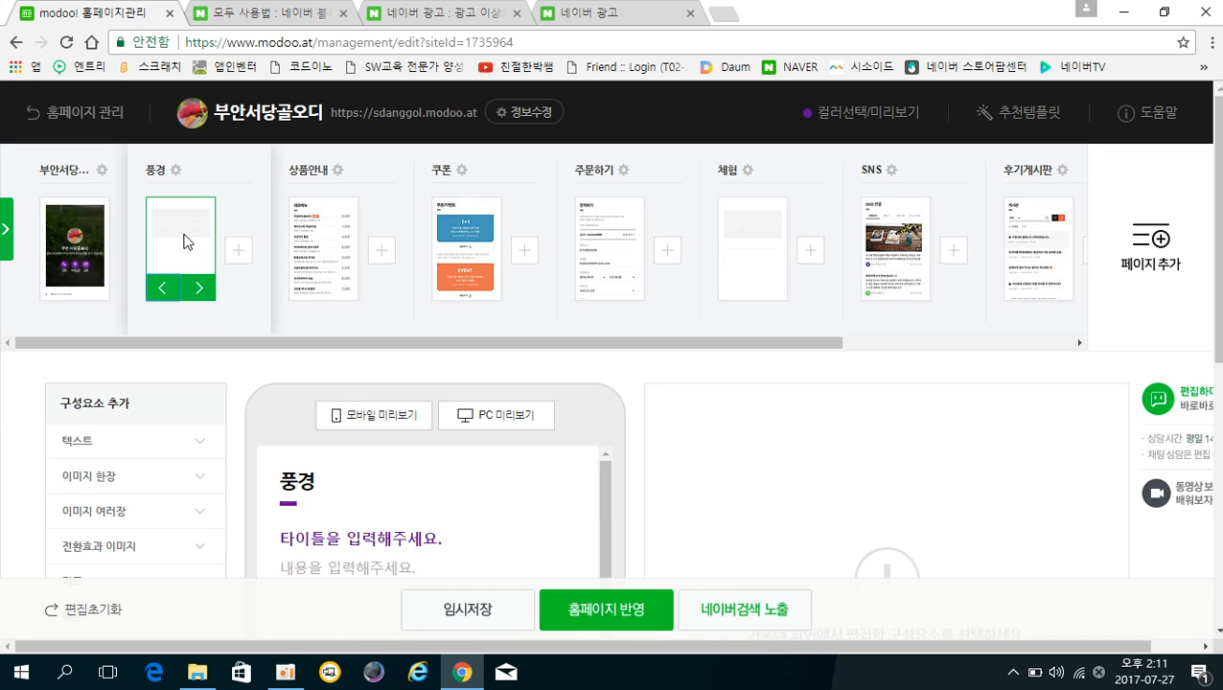
pyautogui.moveTo(184, 239); pyautogui.dragTo(429, 223)
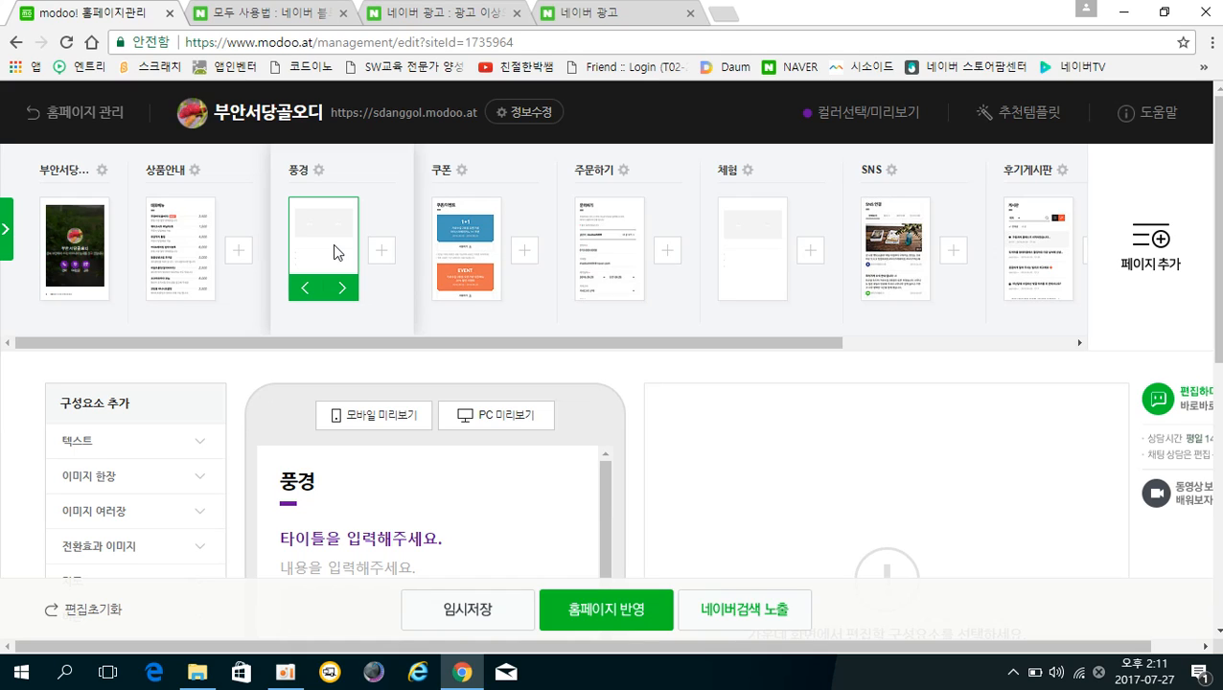
pyautogui.moveTo(333, 244); pyautogui.dragTo(125, 275)
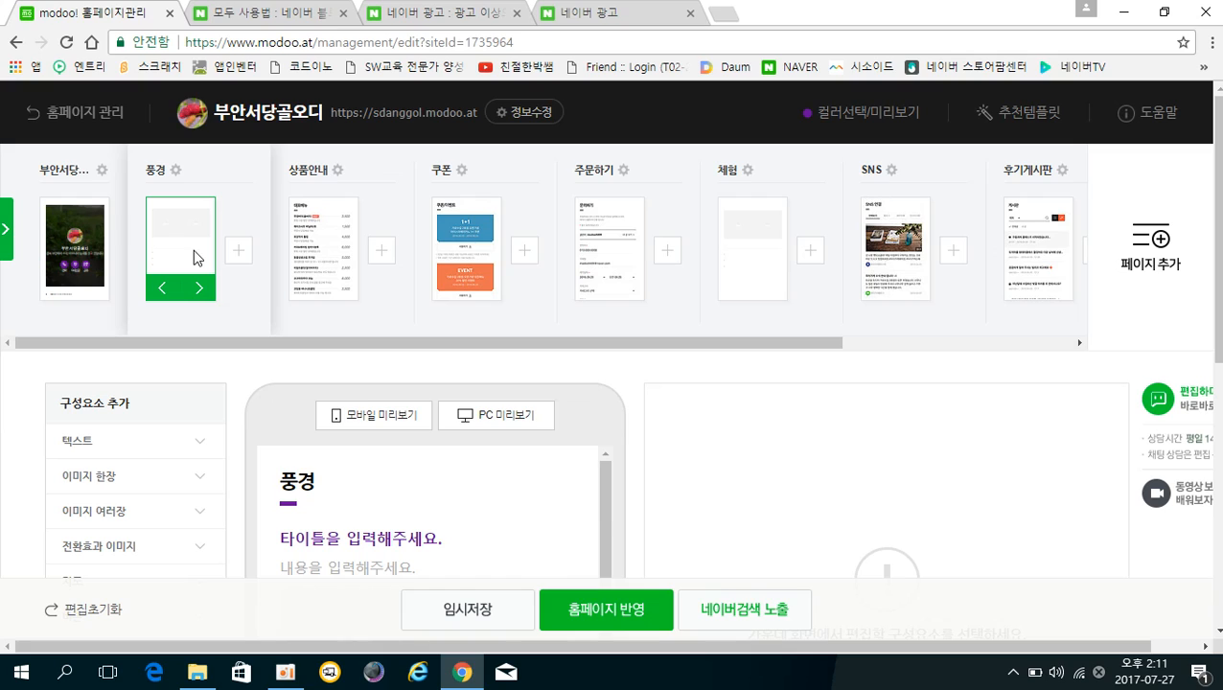
# Change the second page's title from 풍경 to 농장소개 and confirm it with the check mark.
pyautogui.click(154, 169)
pyautogui.press('Return')
pyautogui.click(182, 168)
pyautogui.press('BackSpace')
pyautogui.press('BackSpace')
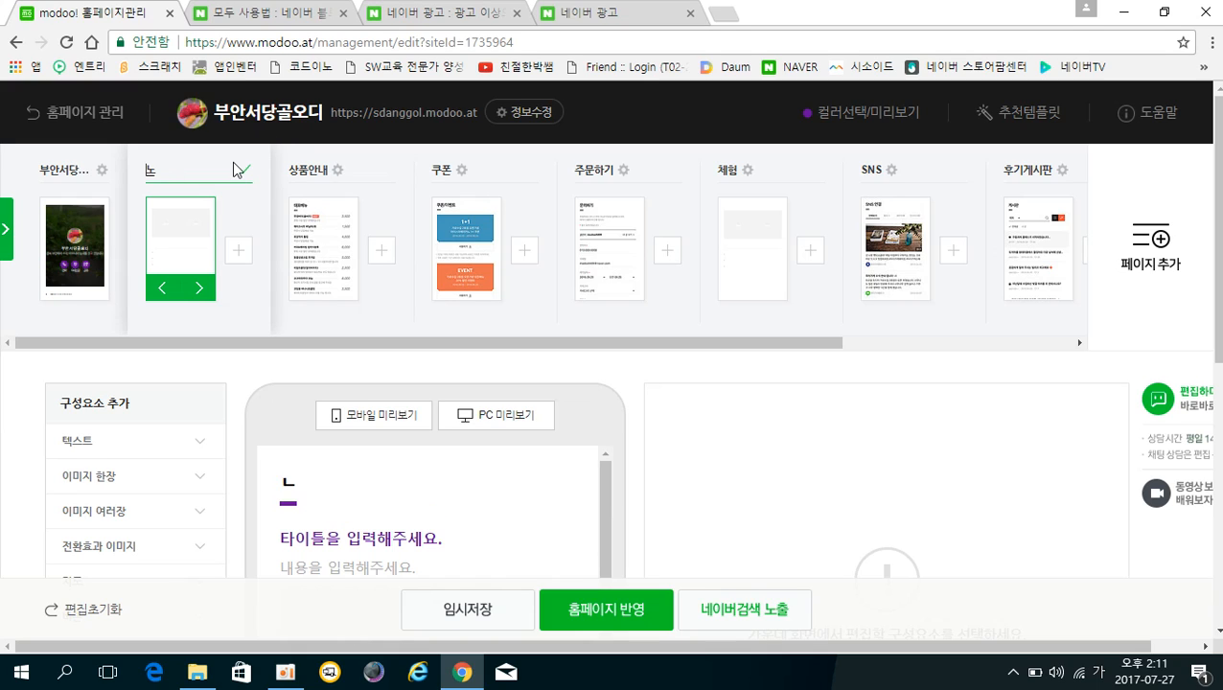
pyautogui.write('농자장소개')
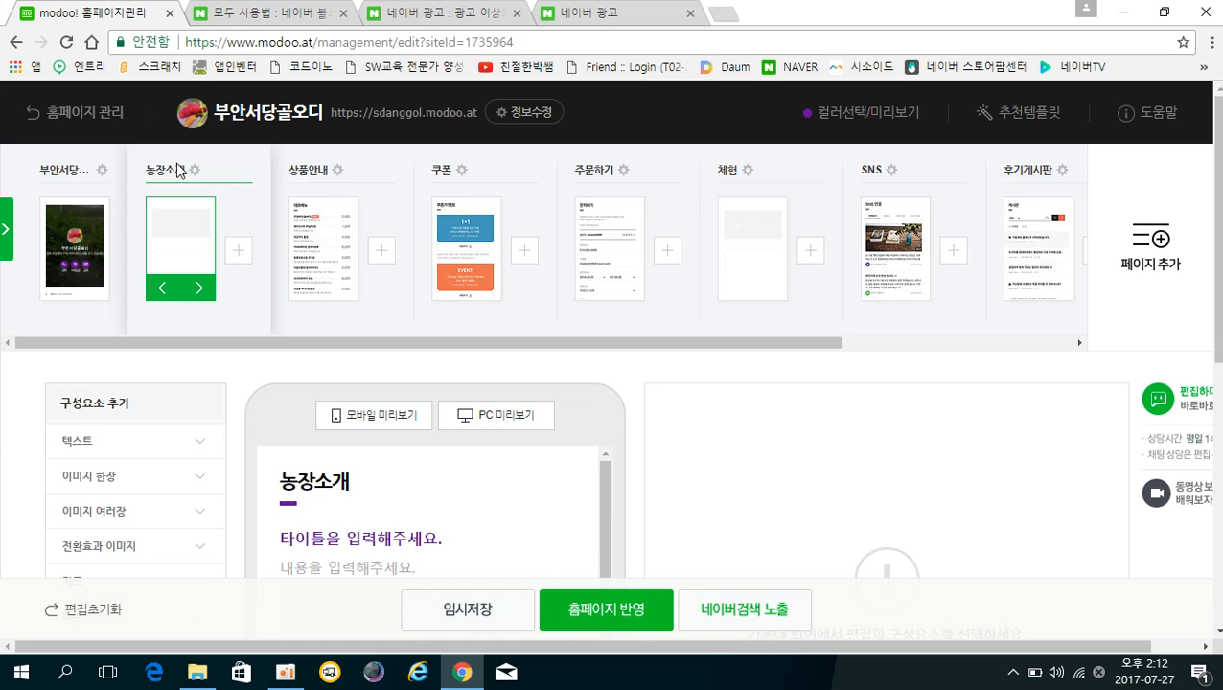
pyautogui.click(186, 248)
pyautogui.scroll(-2, 404, 441)
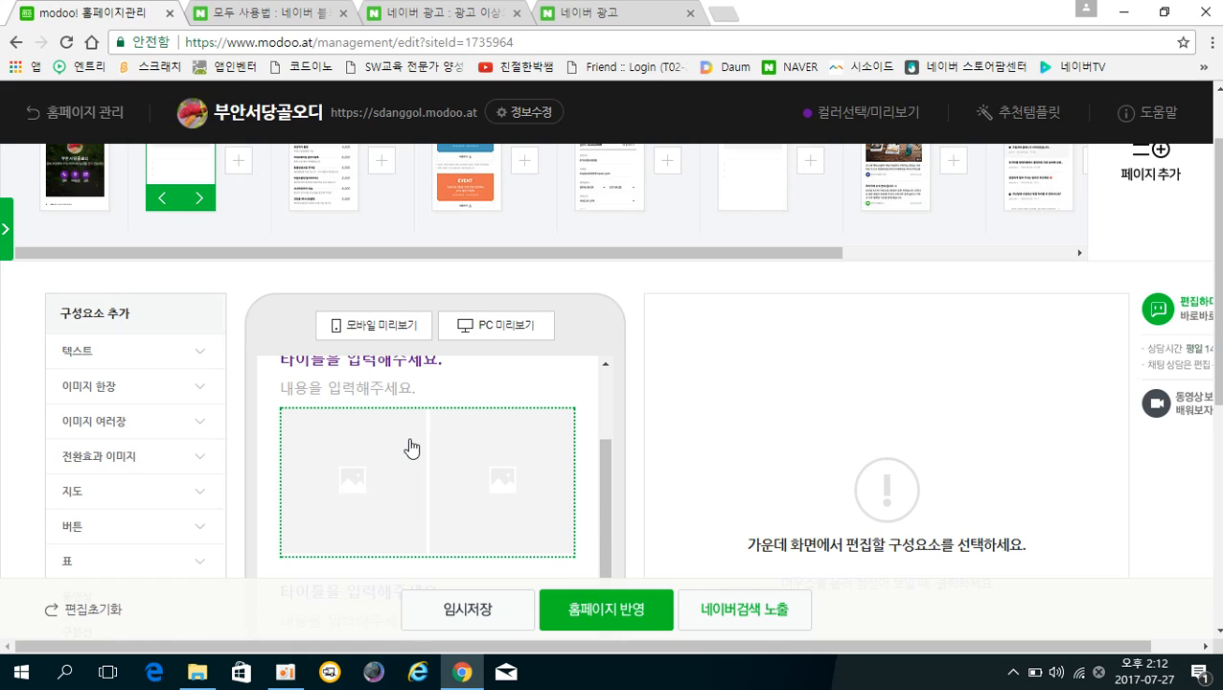
pyautogui.scroll(2, 436, 533)
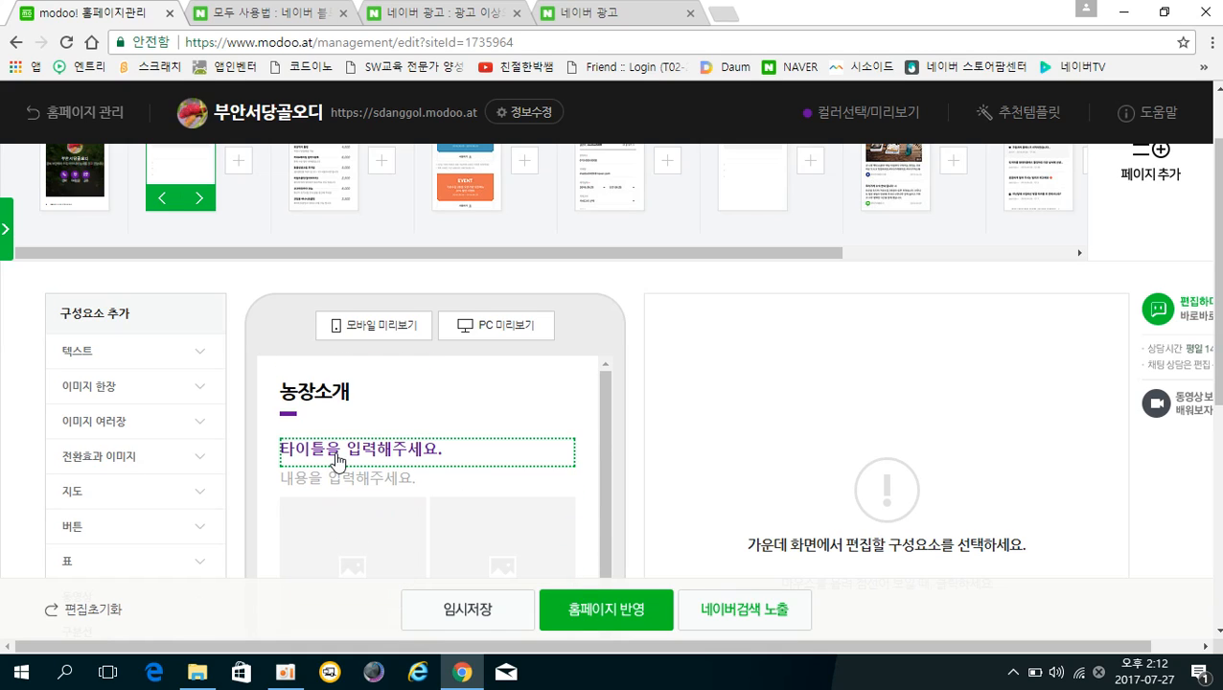
pyautogui.scroll(-3, 429, 546)
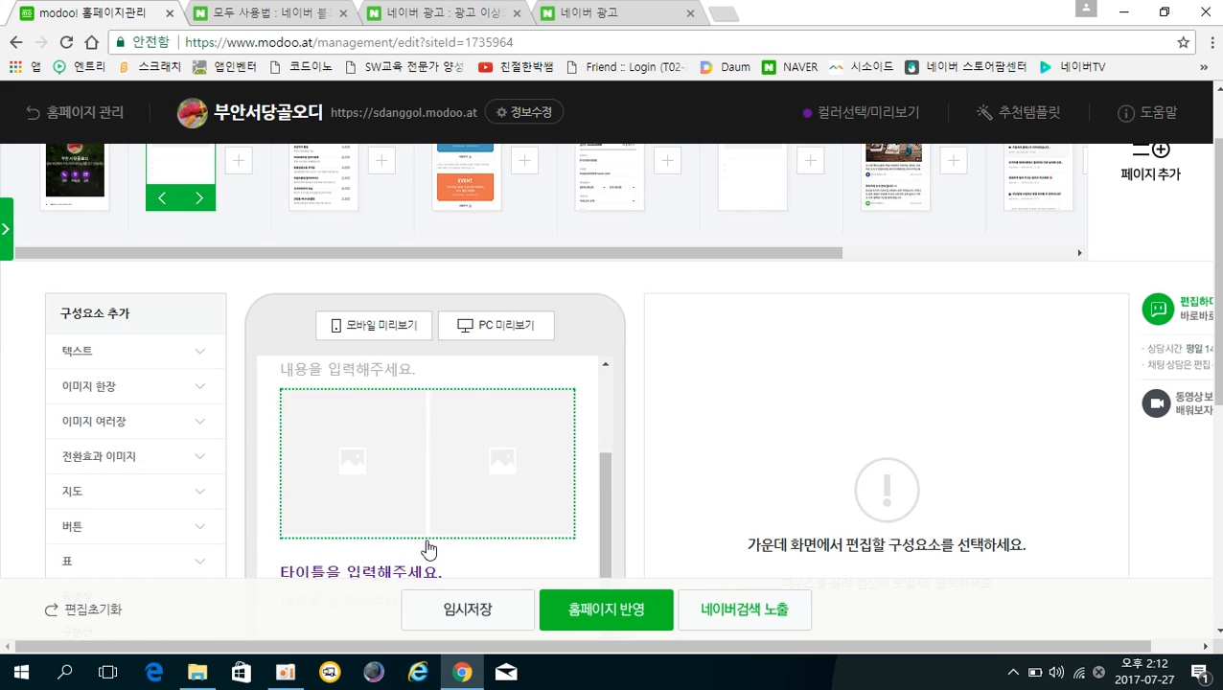
pyautogui.scroll(-5, 429, 508)
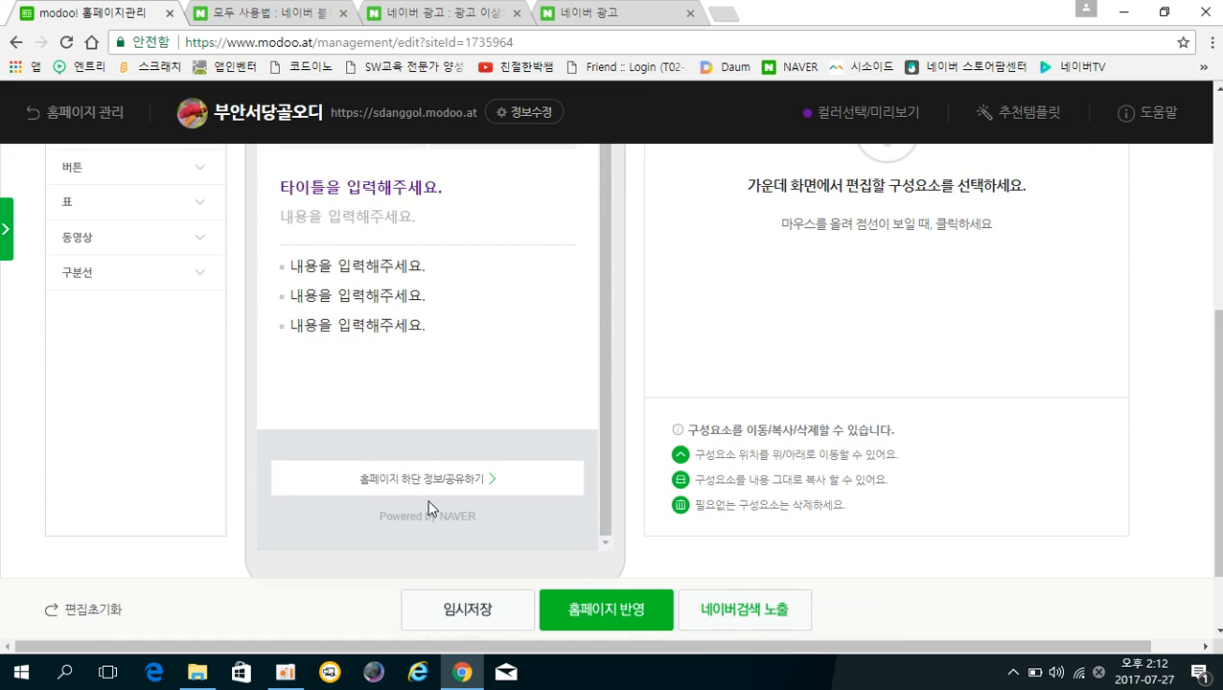
pyautogui.scroll(6, 428, 508)
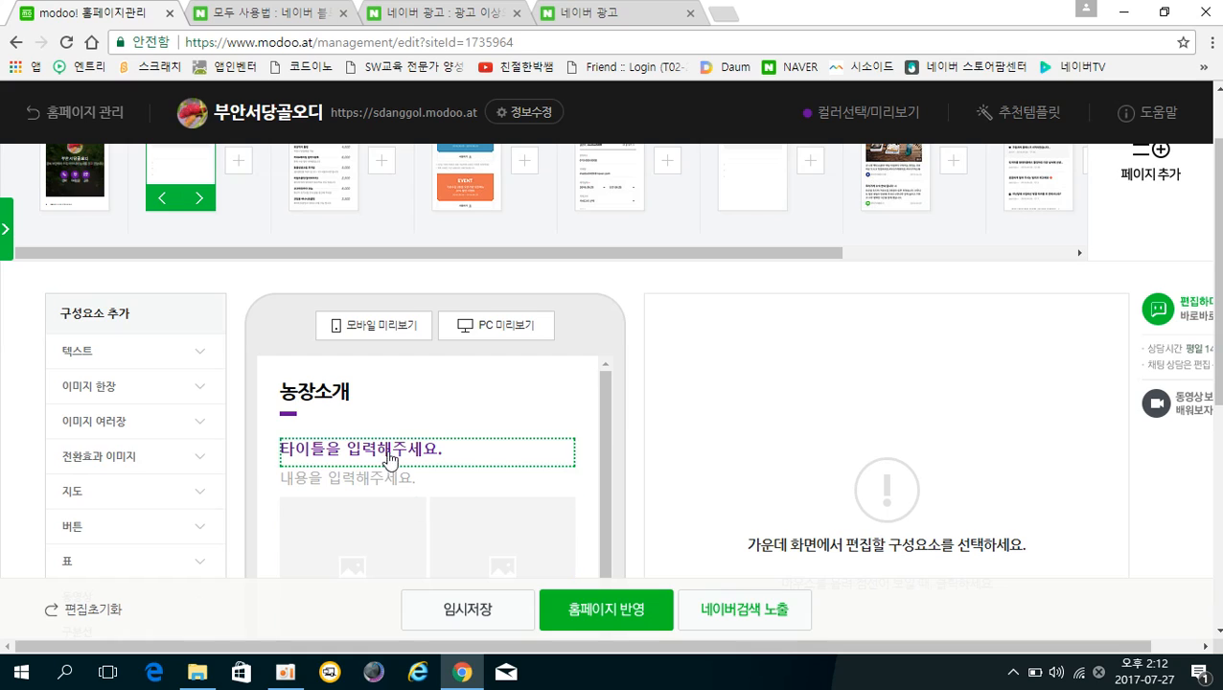
# Title the first section '부안 서당골 오디 소개'.
pyautogui.click(333, 452)
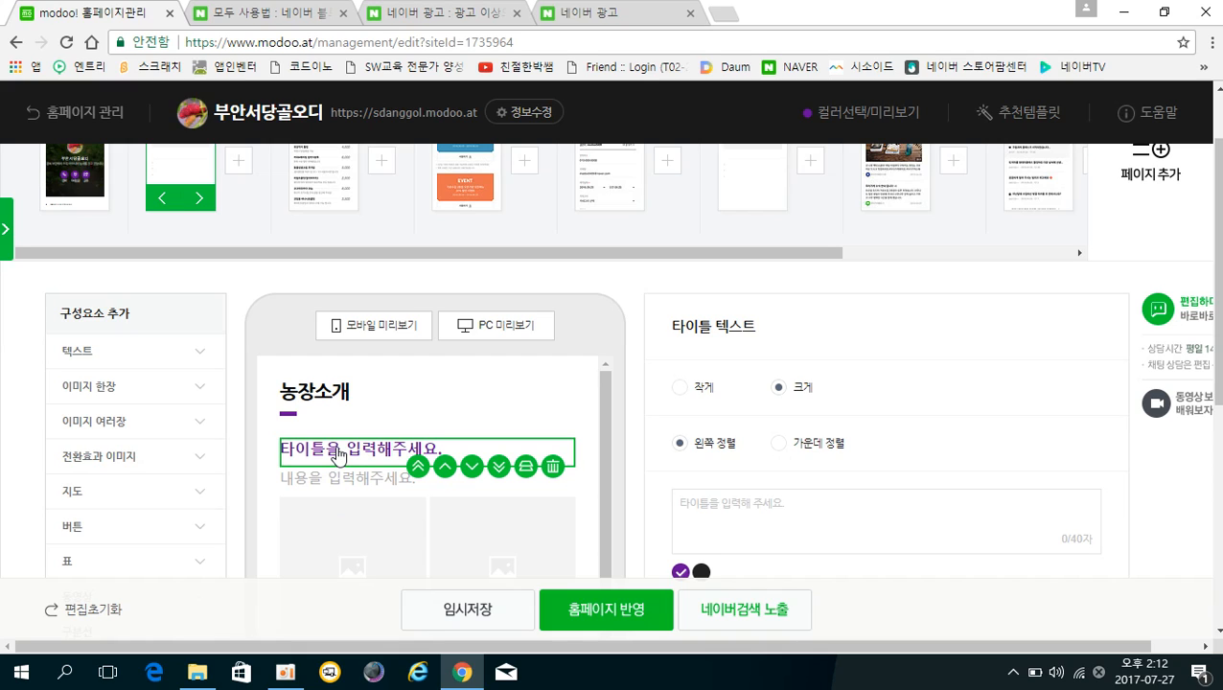
pyautogui.click(746, 505)
pyautogui.write('붕안 서당골')
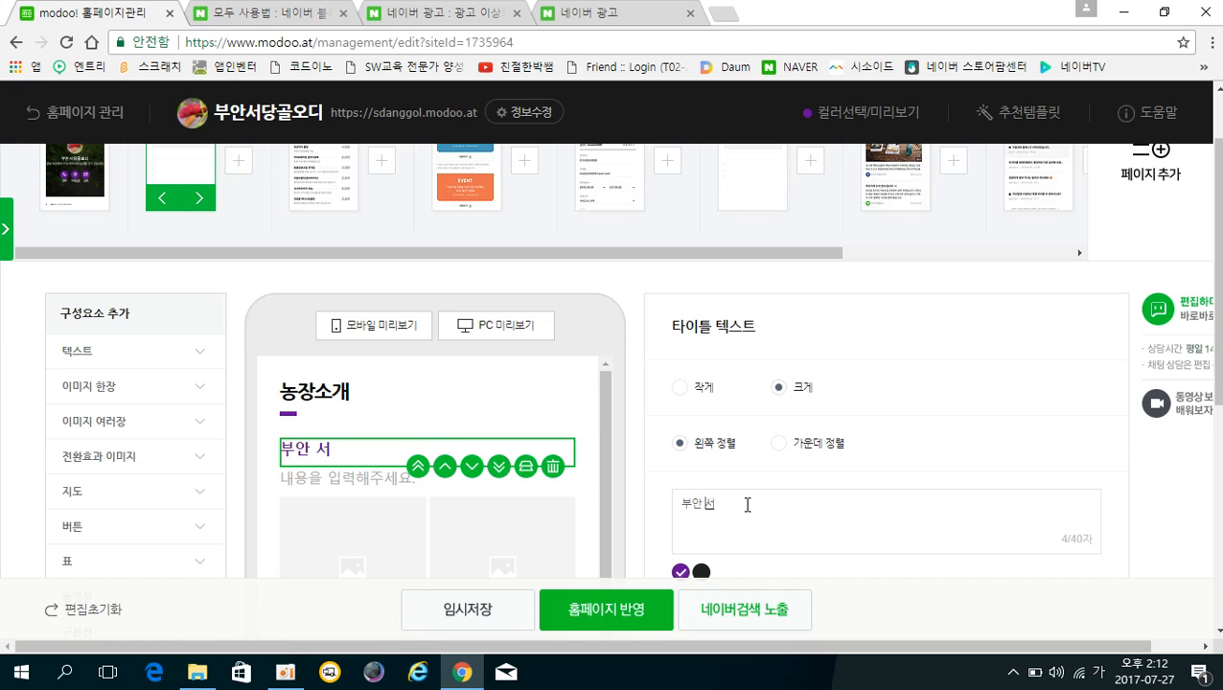
pyautogui.write(' 오디')
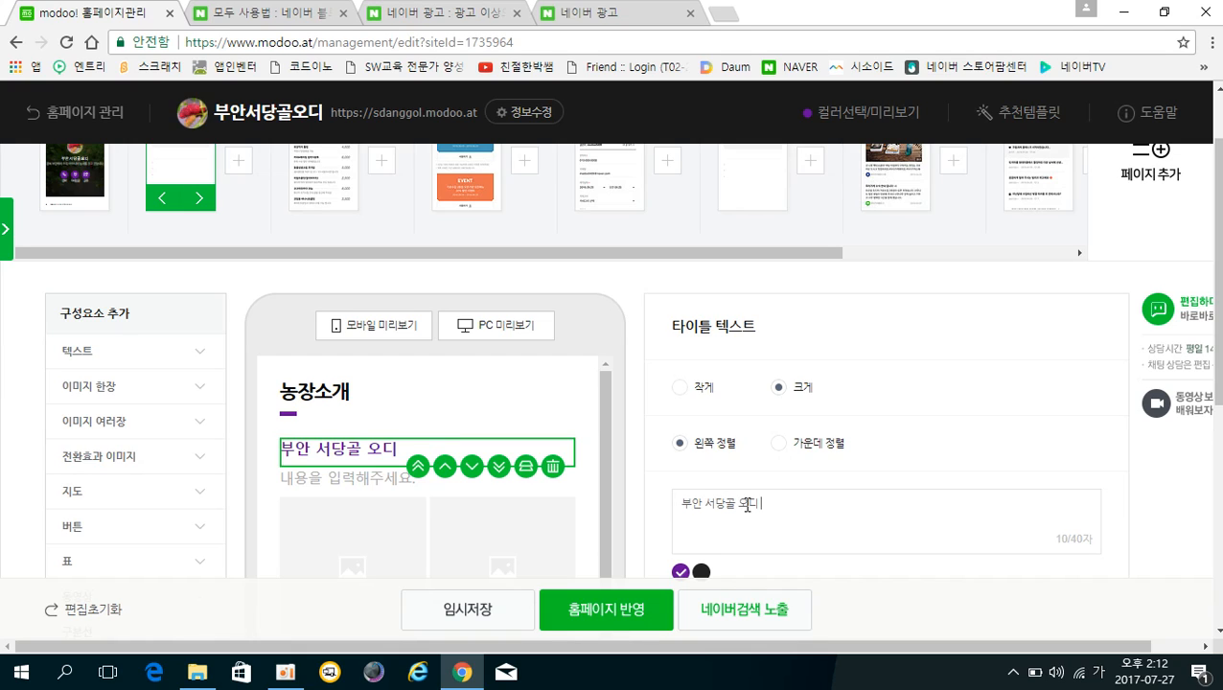
pyautogui.write(' 소개')
pyautogui.press('Return')
# Write two intro sentences about the owner, who has farmed in Buan for 40 years.
pyautogui.click(330, 490)
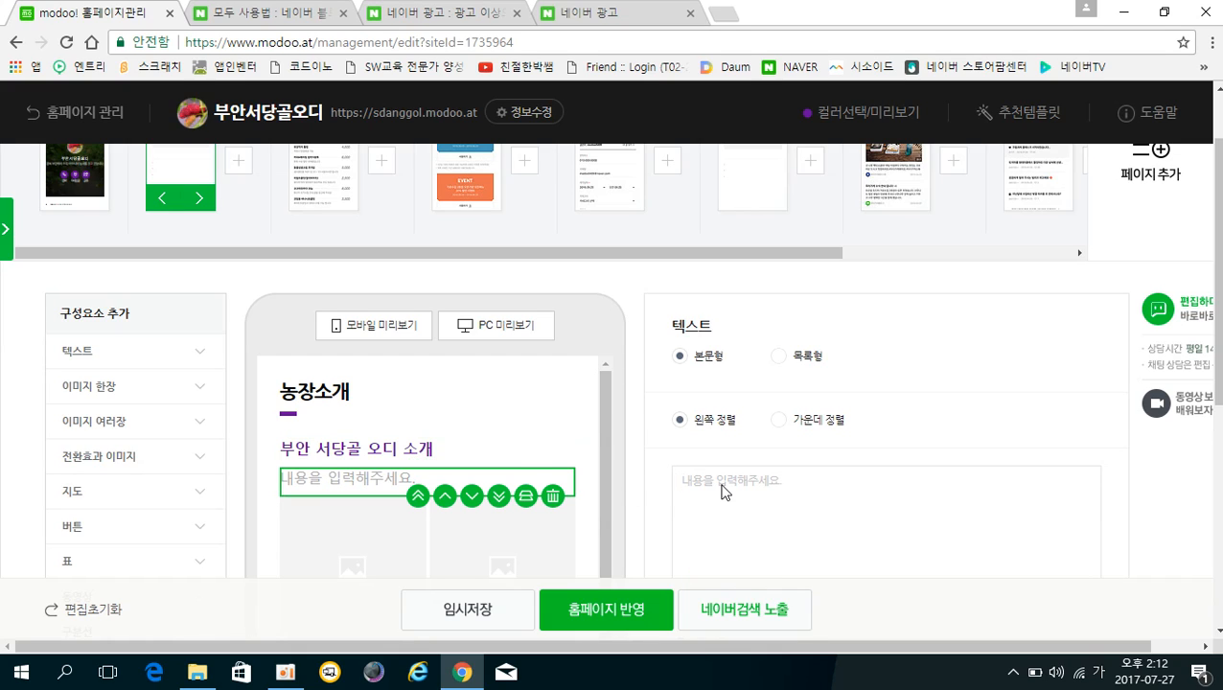
pyautogui.write('전라북도')
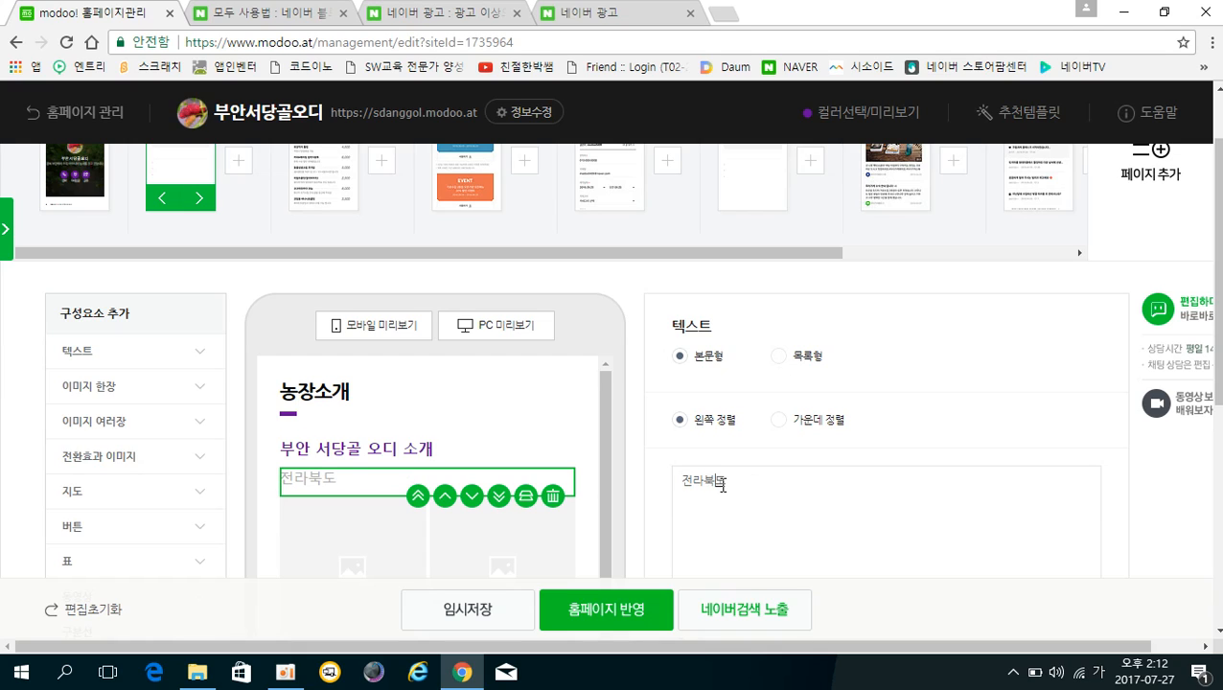
pyautogui.write(' ㅂ부안엣')
pyautogui.write('서 40')
pyautogui.write('년 넓게 놓')
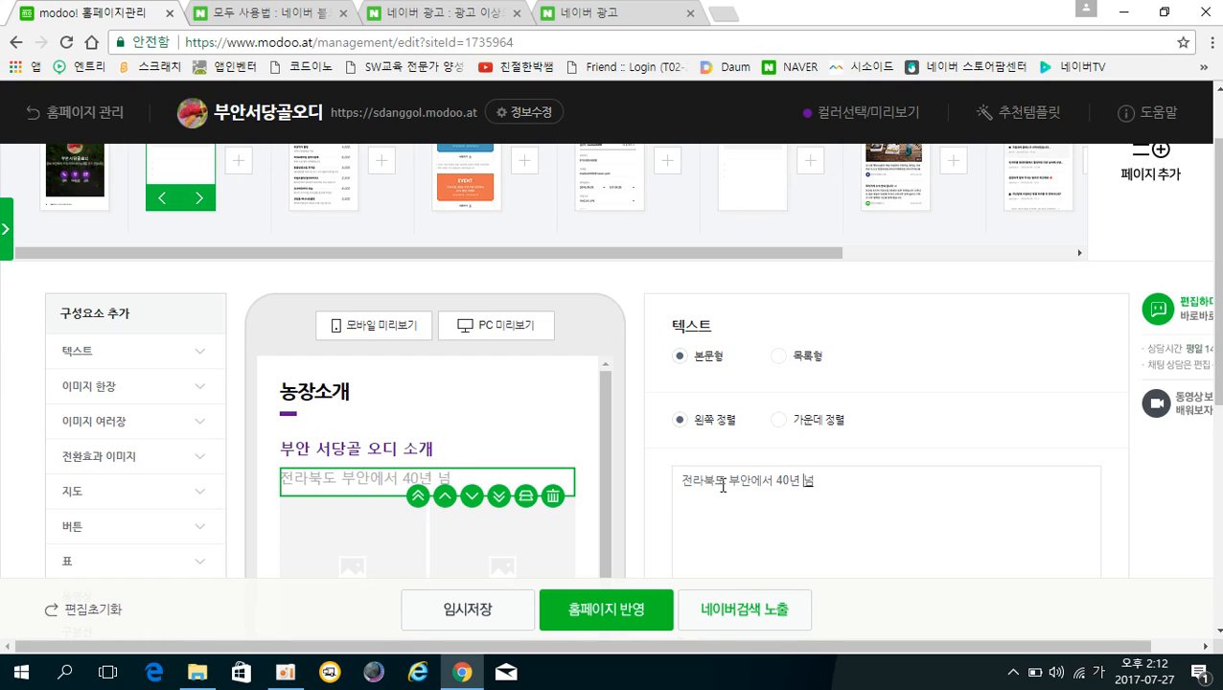
pyautogui.write('사를 지어오신')
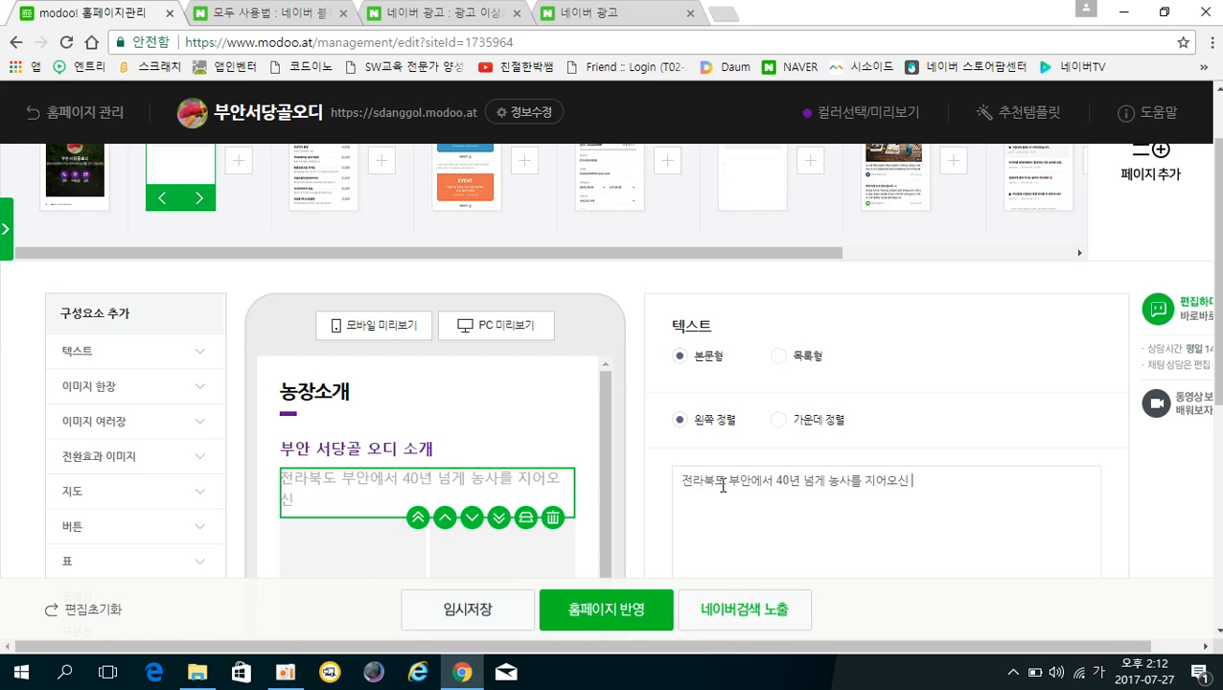
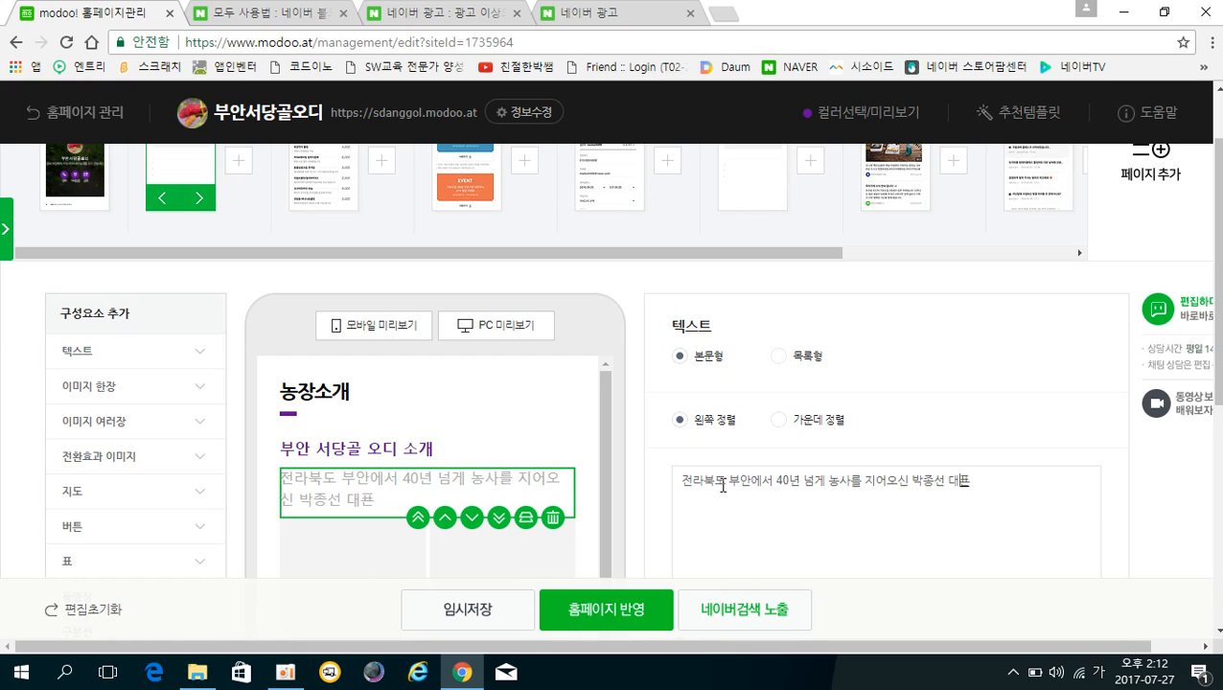
pyautogui.write('을 소개합니다.')
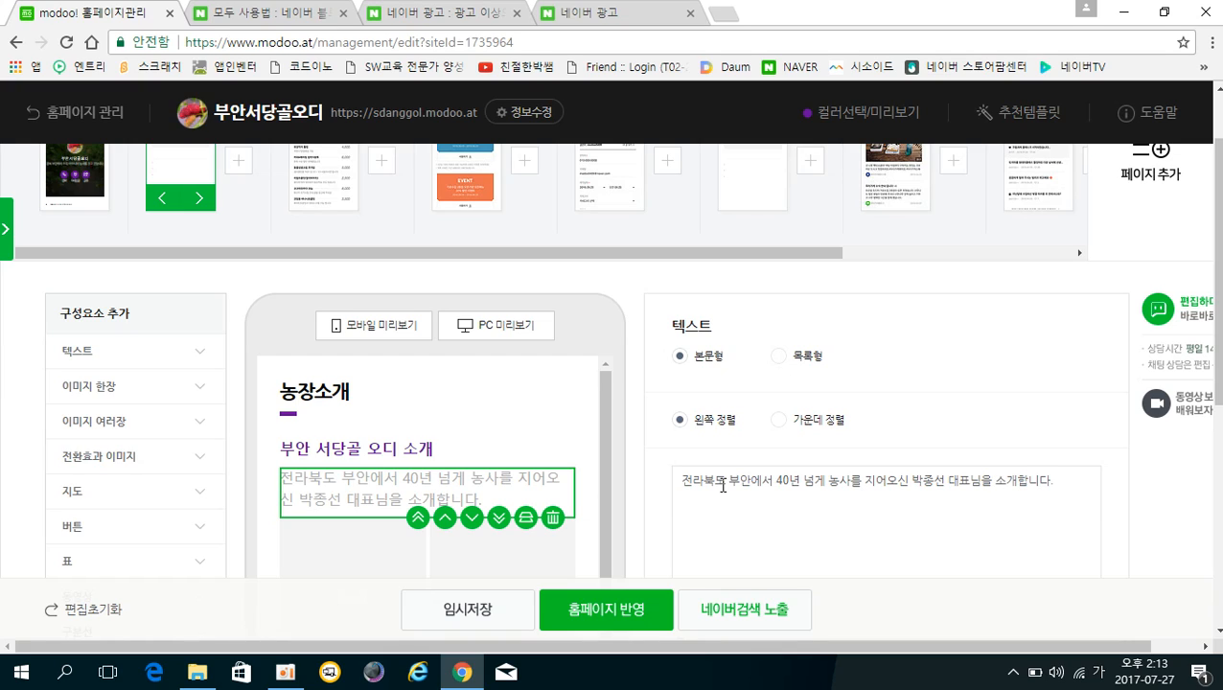
pyautogui.write('무슨 ㄴ')
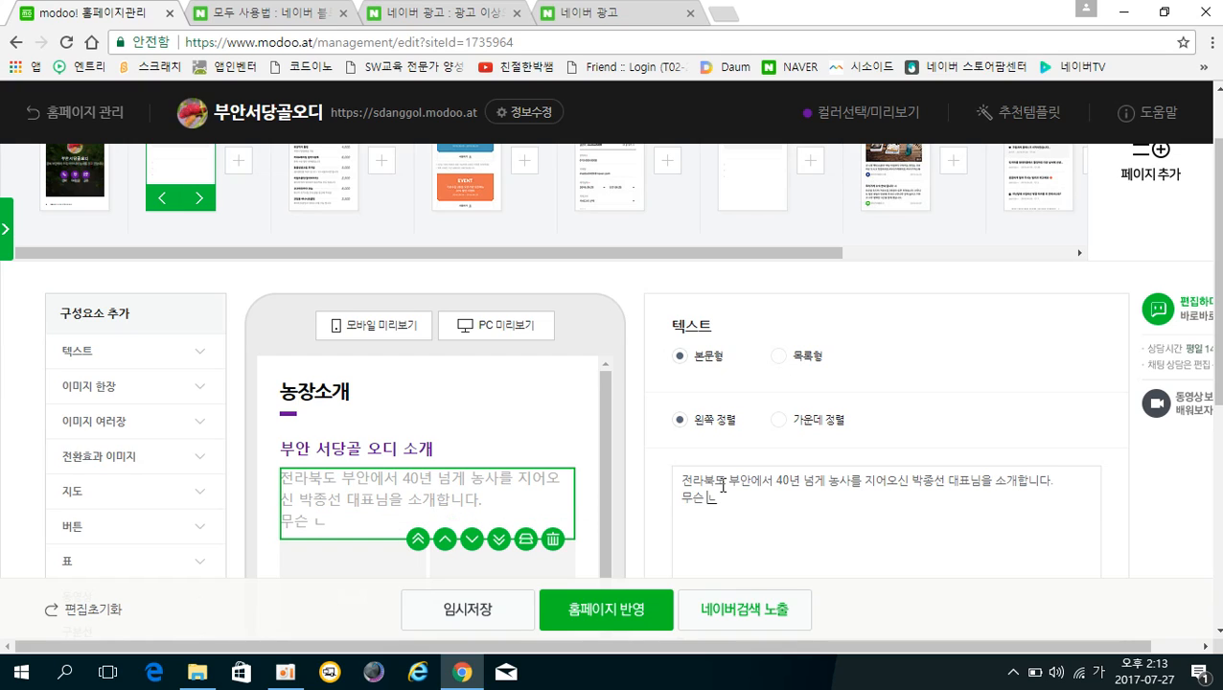
pyautogui.write('농사든')
pyautogui.write(' 짓기만 하면 ')
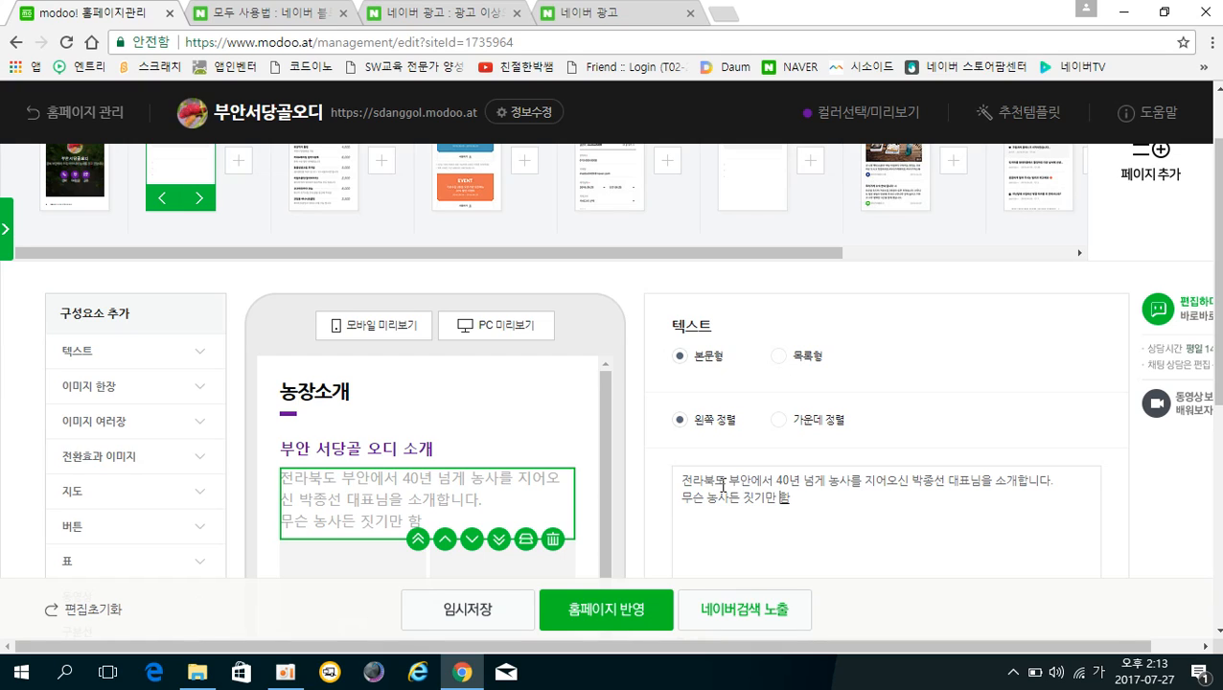
pyautogui.write('1등으로')
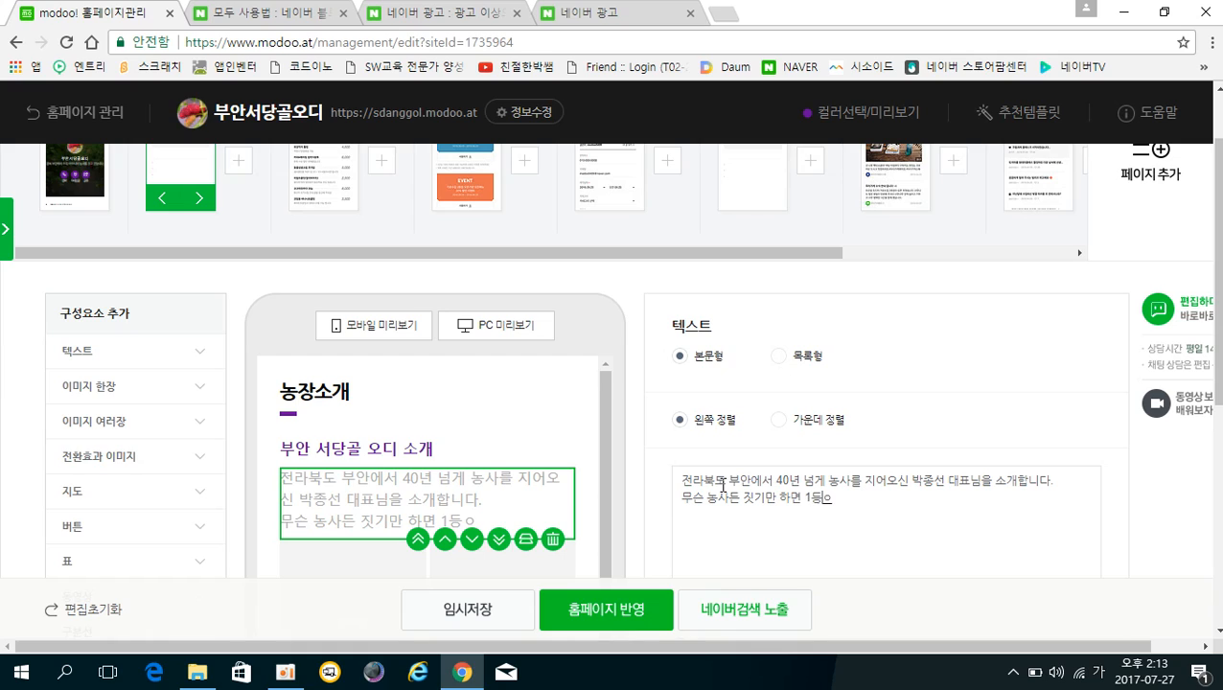
pyautogui.write(' 잘 지으신ㄷ')
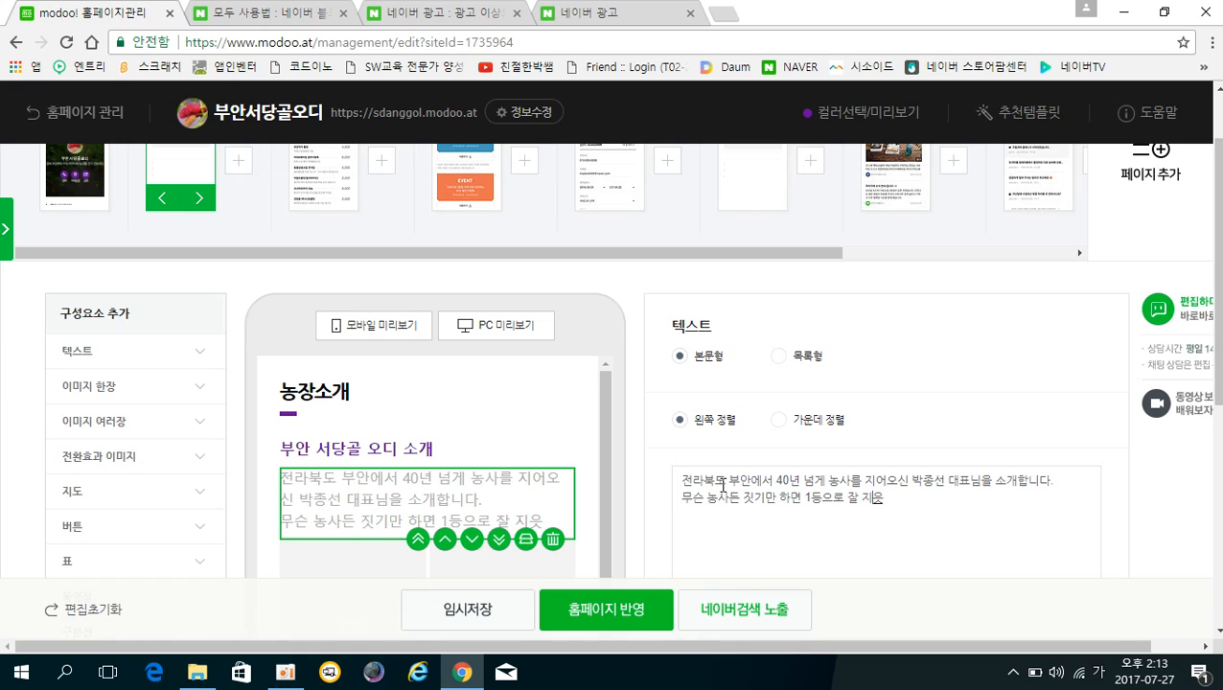
pyautogui.write('다는...')
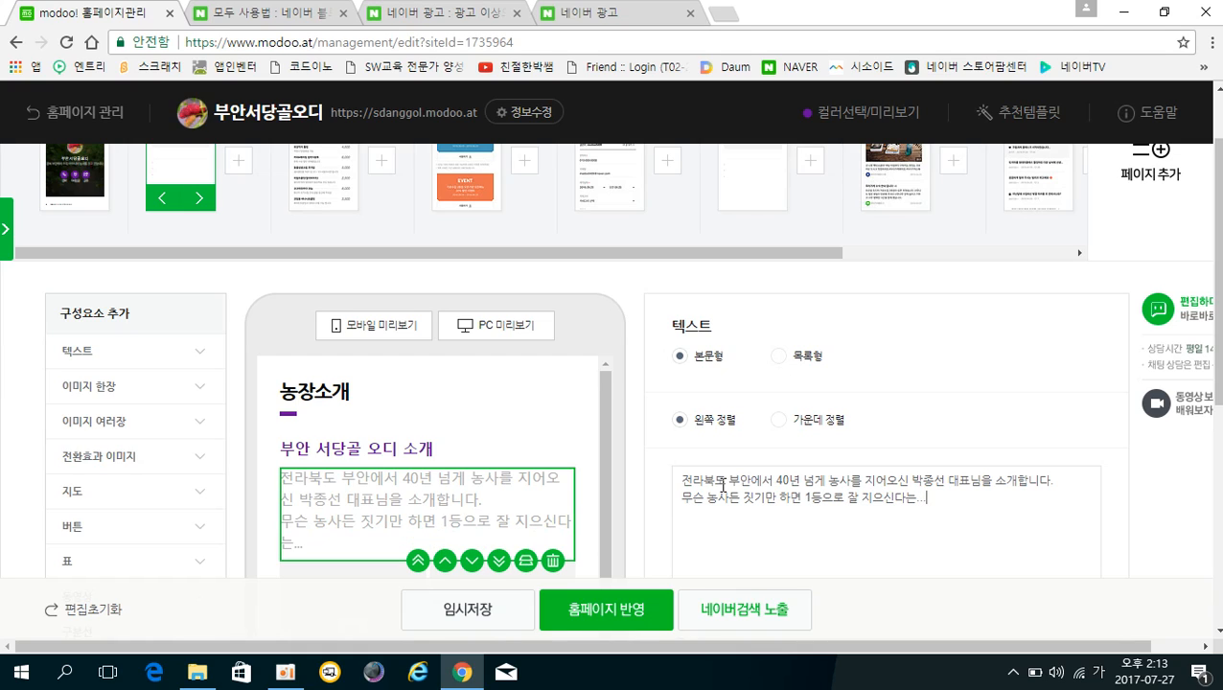
pyautogui.write('ㅎㅎ')
pyautogui.scroll(-1, 382, 503)
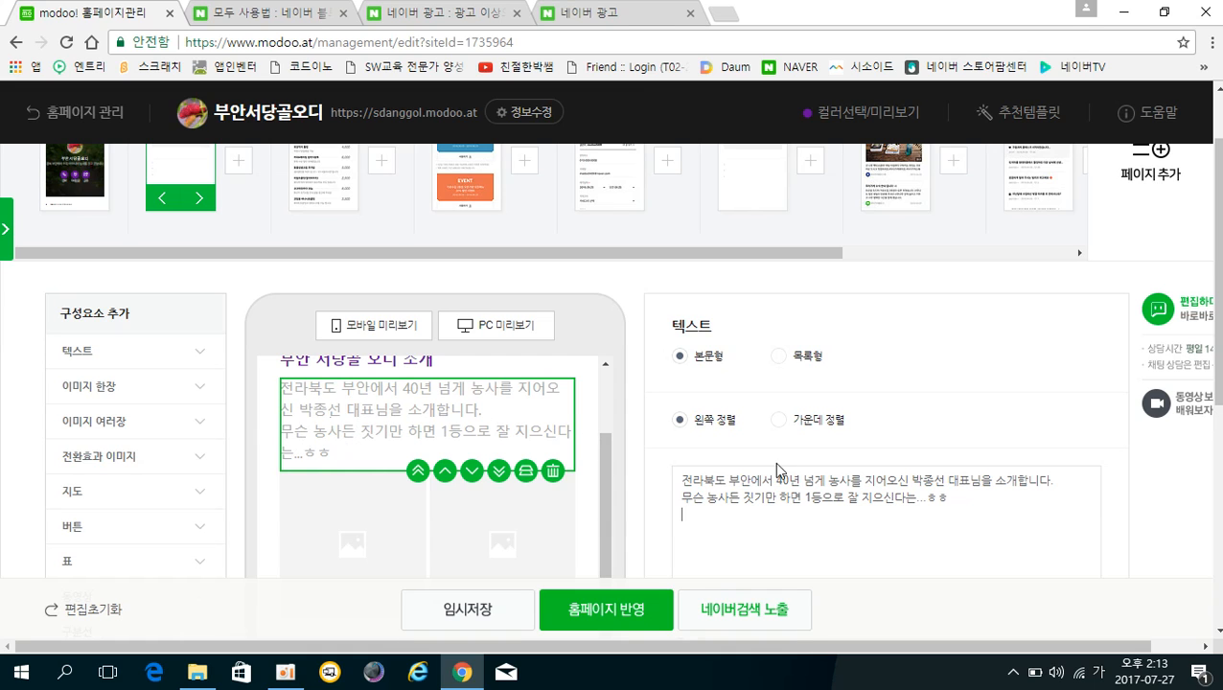
# Set the intro text colour to black after trying the grey swatches.
pyautogui.scroll(-1, 1215, 408)
pyautogui.scroll(-2, 1215, 408)
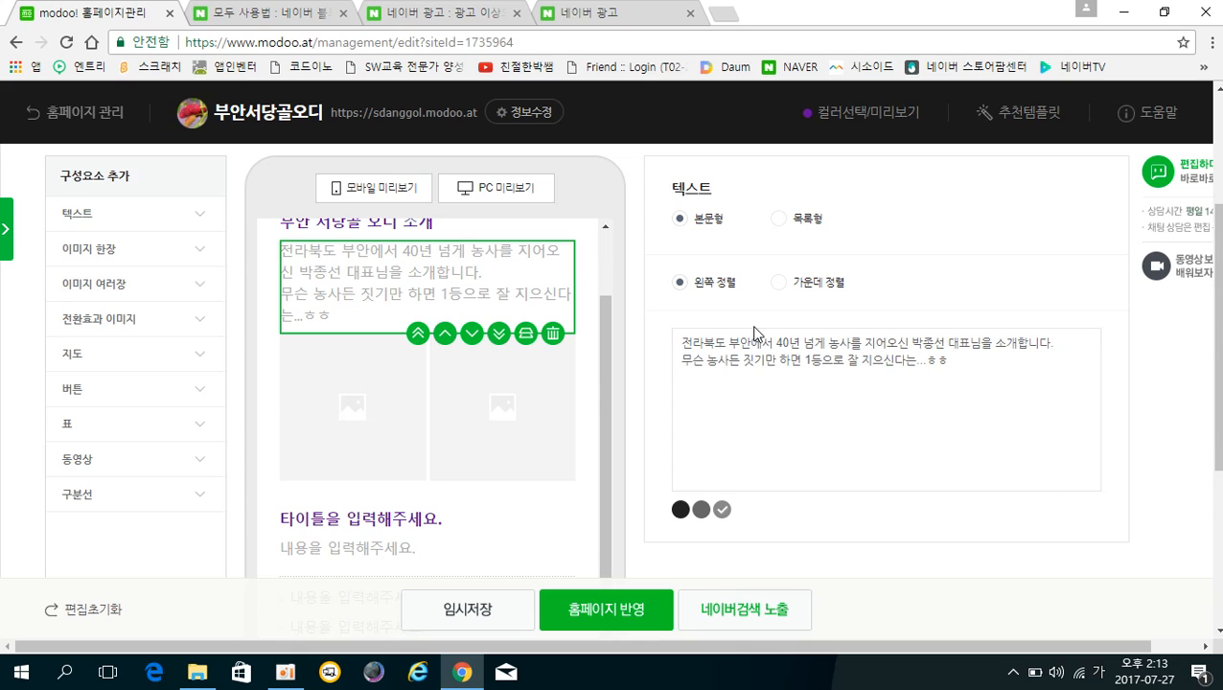
pyautogui.click(680, 510)
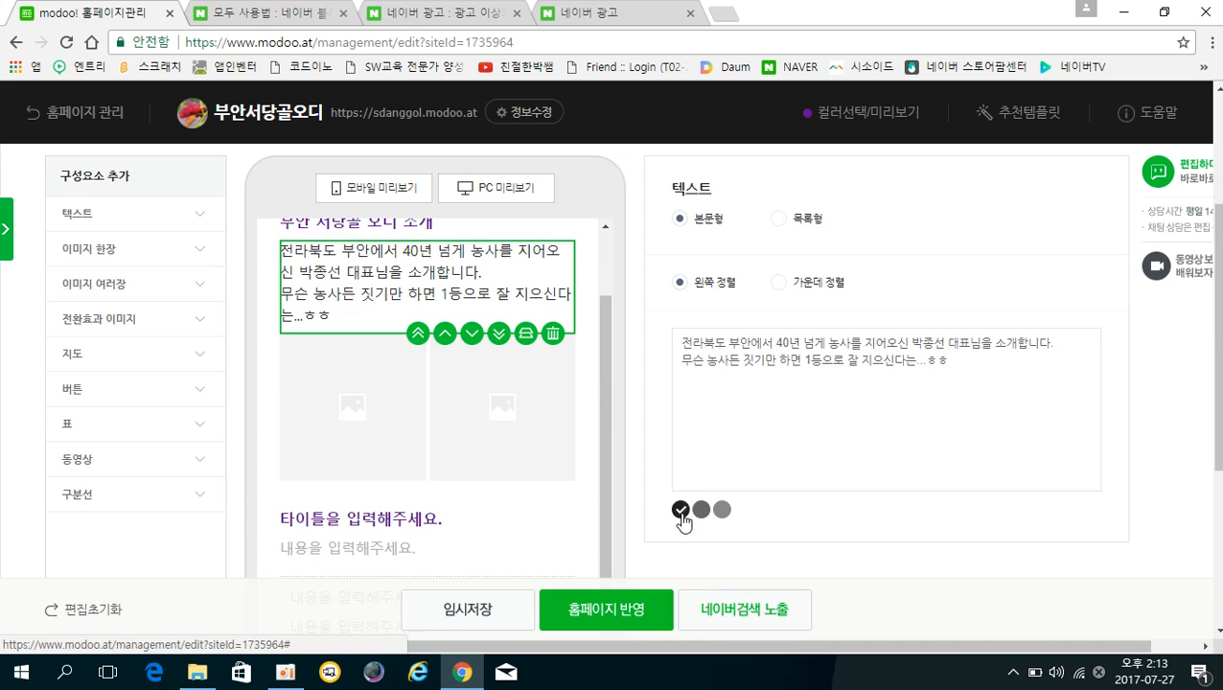
pyautogui.click(702, 511)
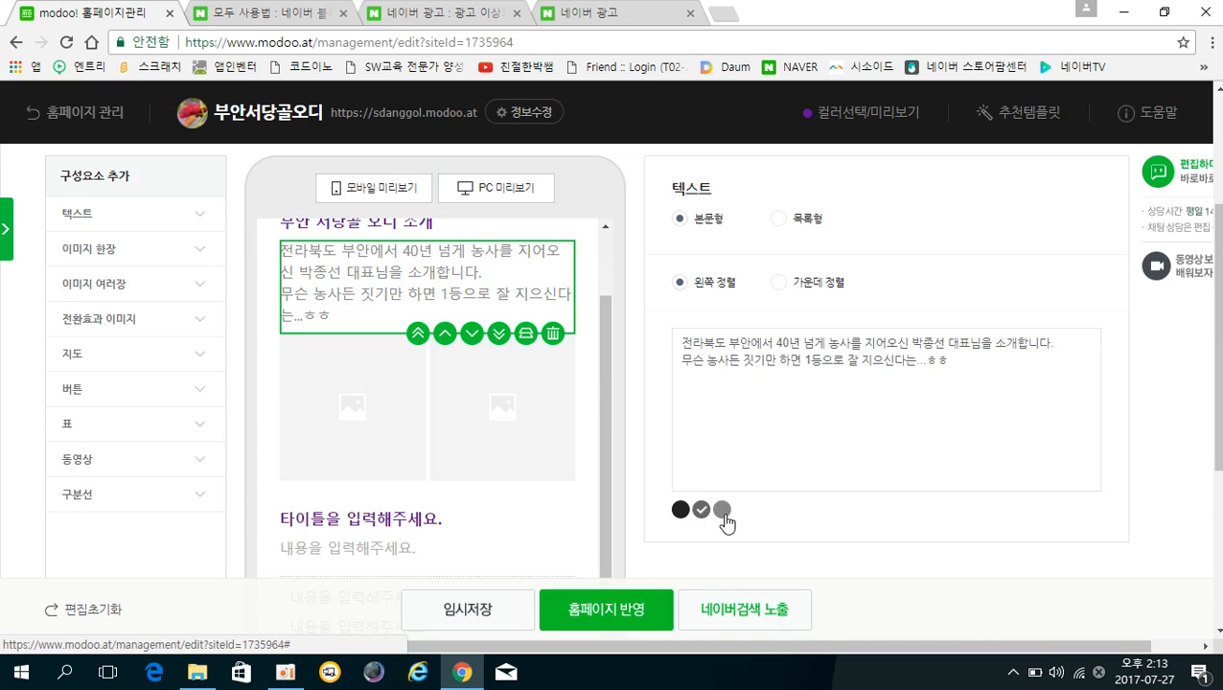
pyautogui.click(722, 511)
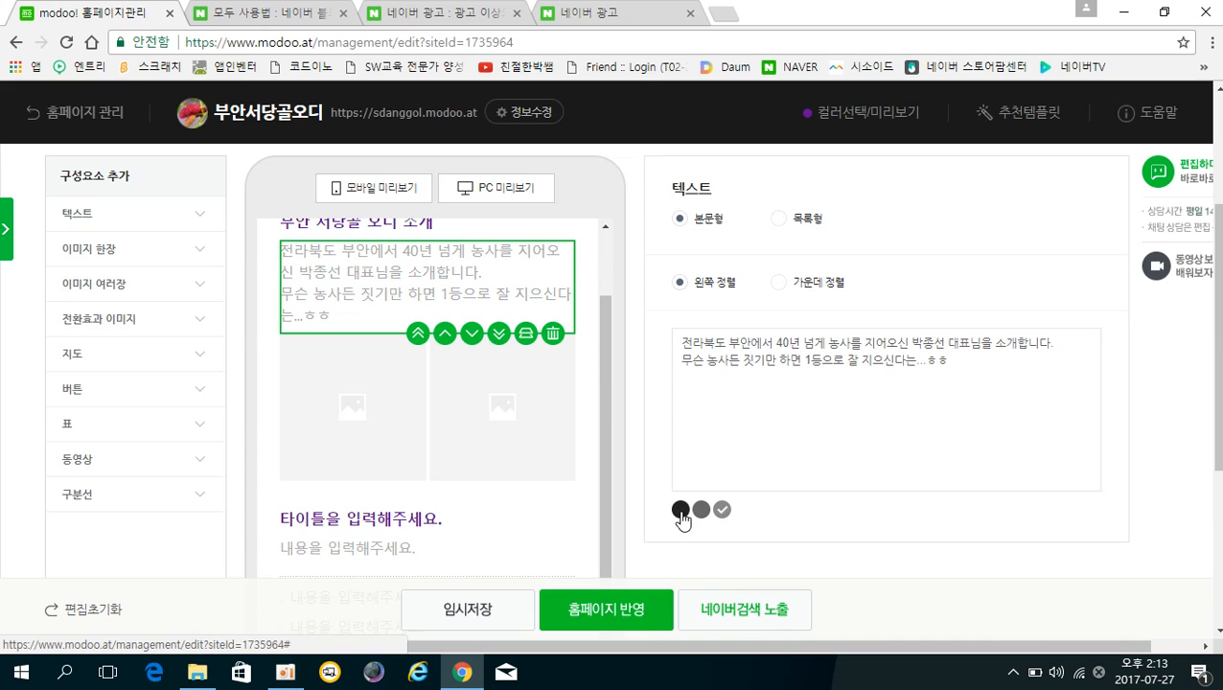
pyautogui.click(680, 510)
# Switch the image block below the intro to the 1단 이미지 layout.
pyautogui.scroll(2, 767, 409)
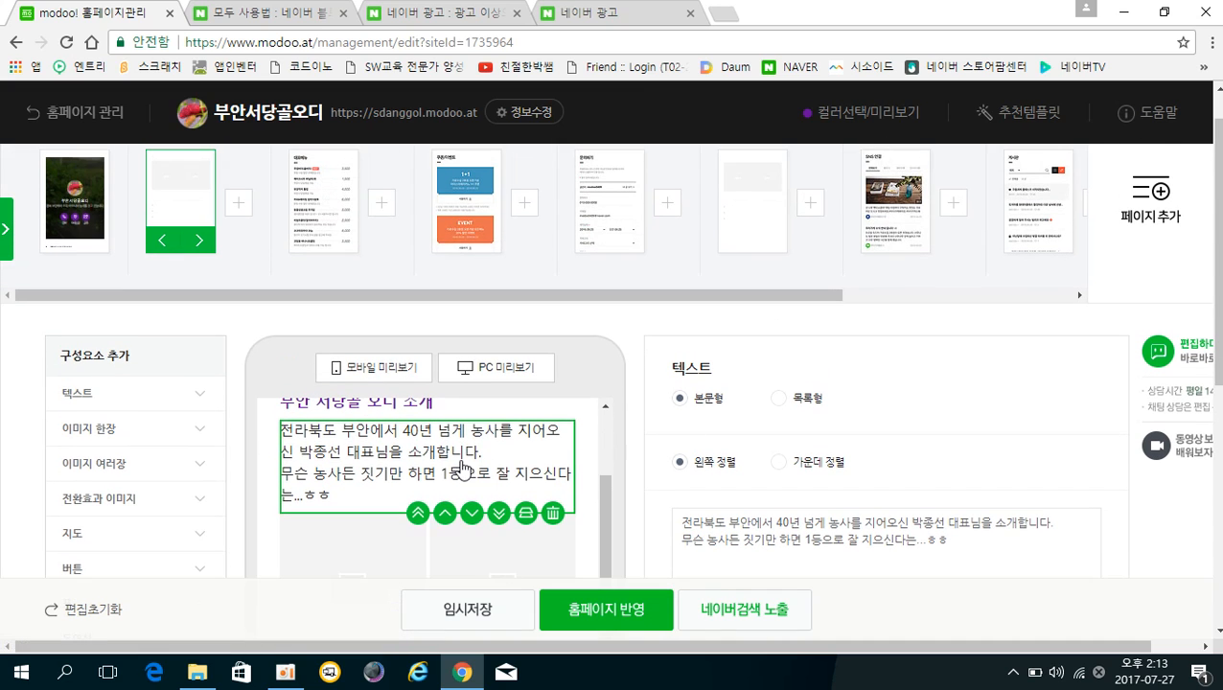
pyautogui.scroll(1, 462, 469)
pyautogui.moveTo(1217, 310); pyautogui.dragTo(1217, 377)
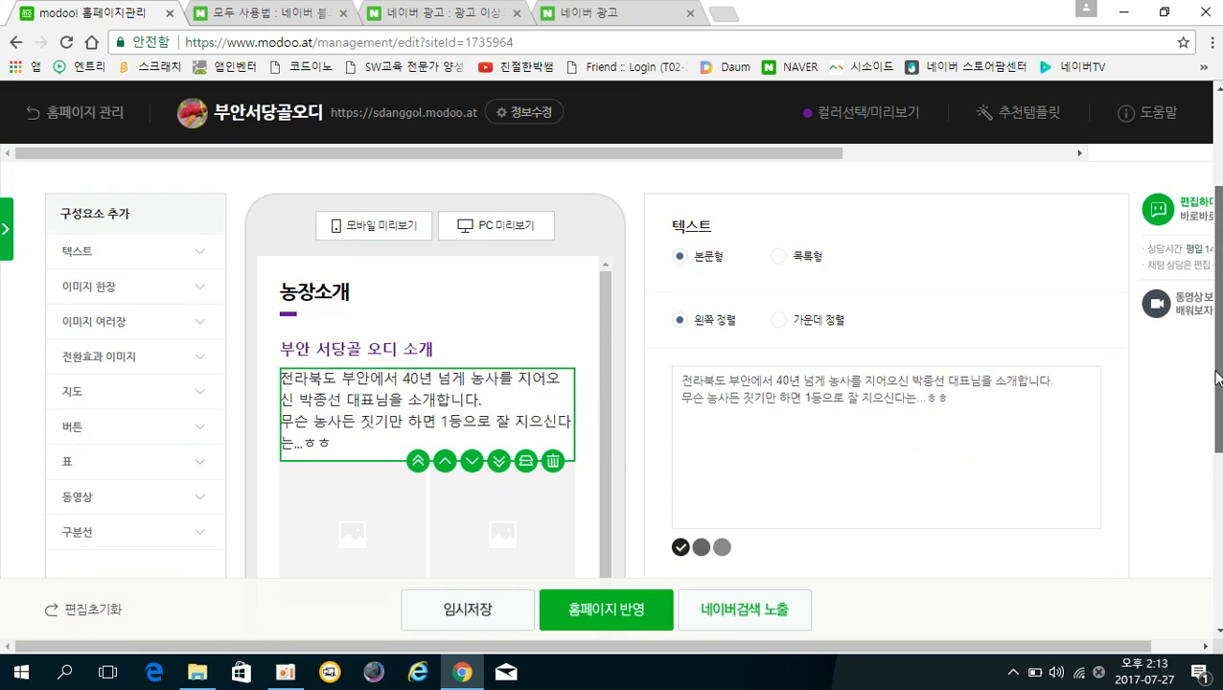
pyautogui.click(377, 503)
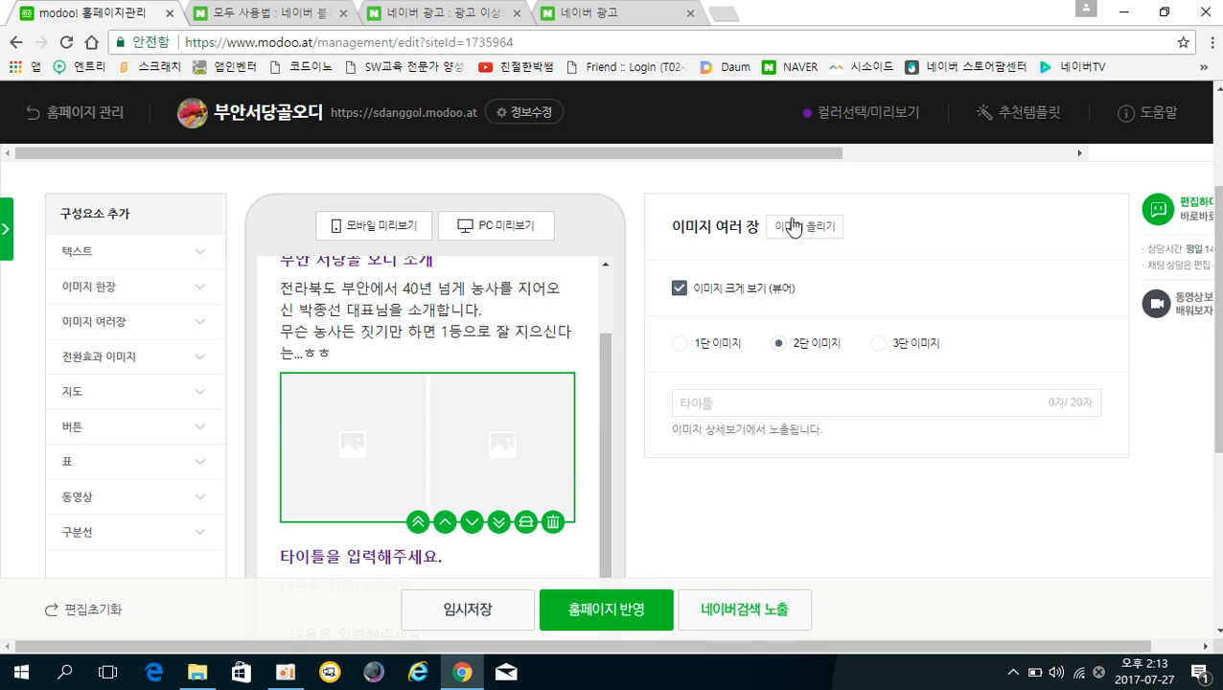
pyautogui.click(681, 346)
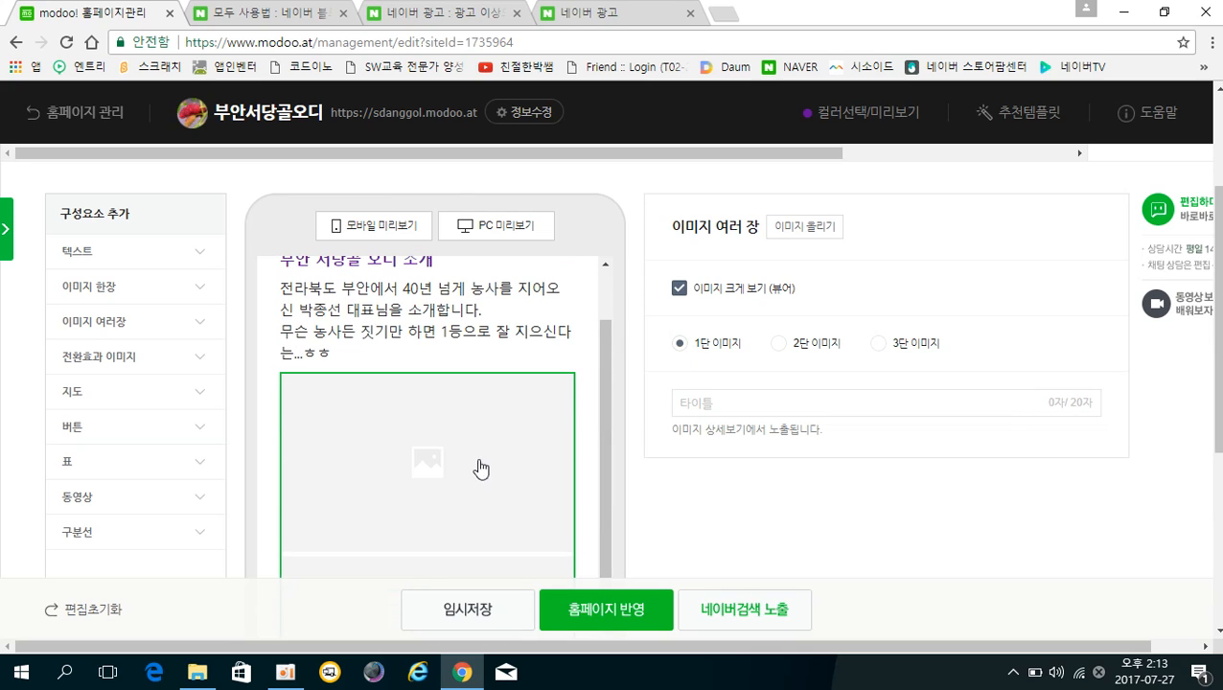
# Upload IMG_20130610_173917 from the PC and register it in the 1단 image block.
pyautogui.click(801, 237)
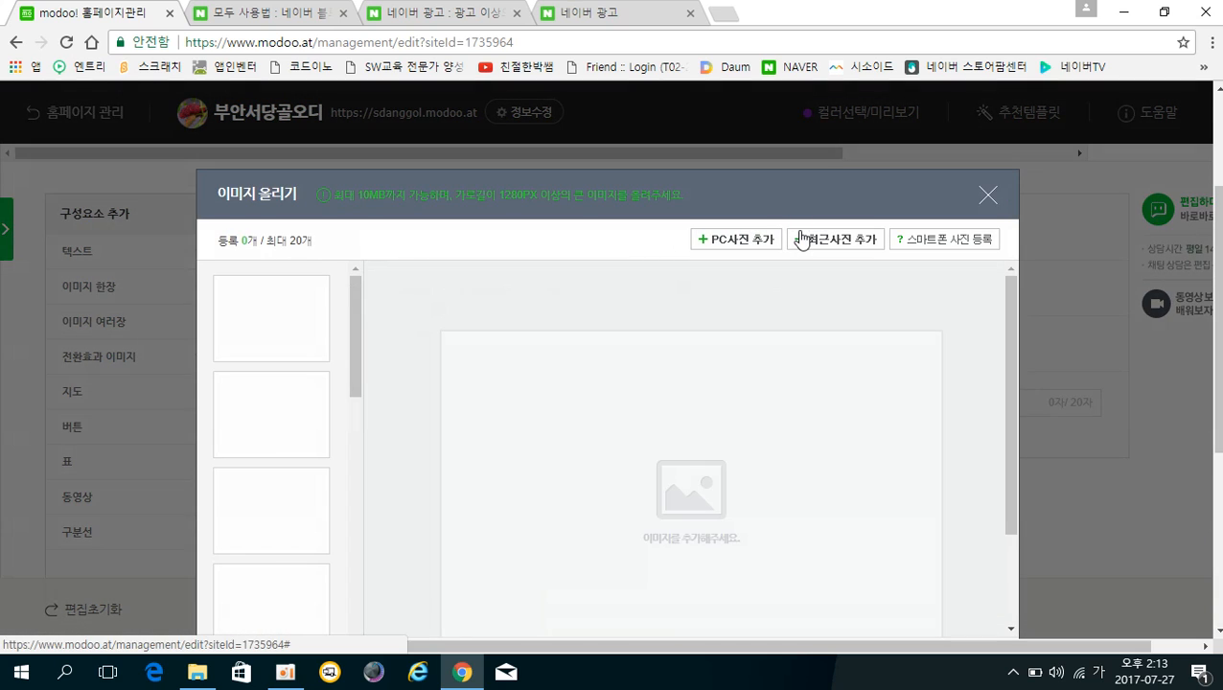
pyautogui.click(739, 247)
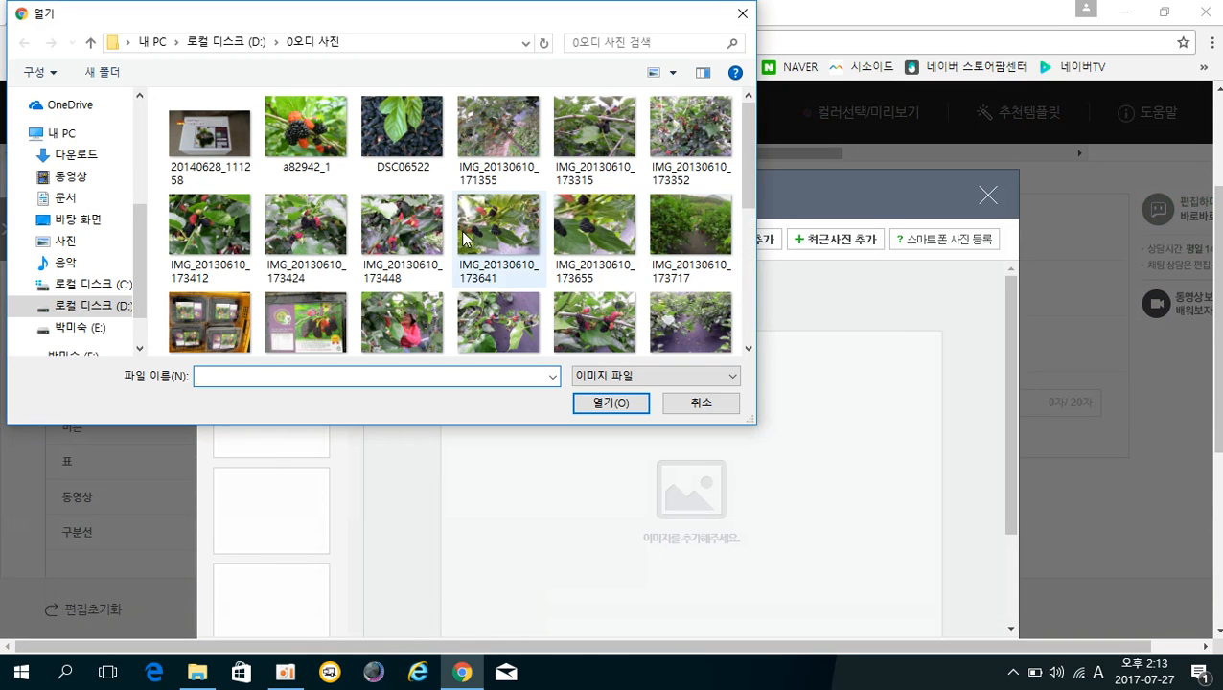
pyautogui.scroll(-2, 463, 237)
pyautogui.click(398, 197)
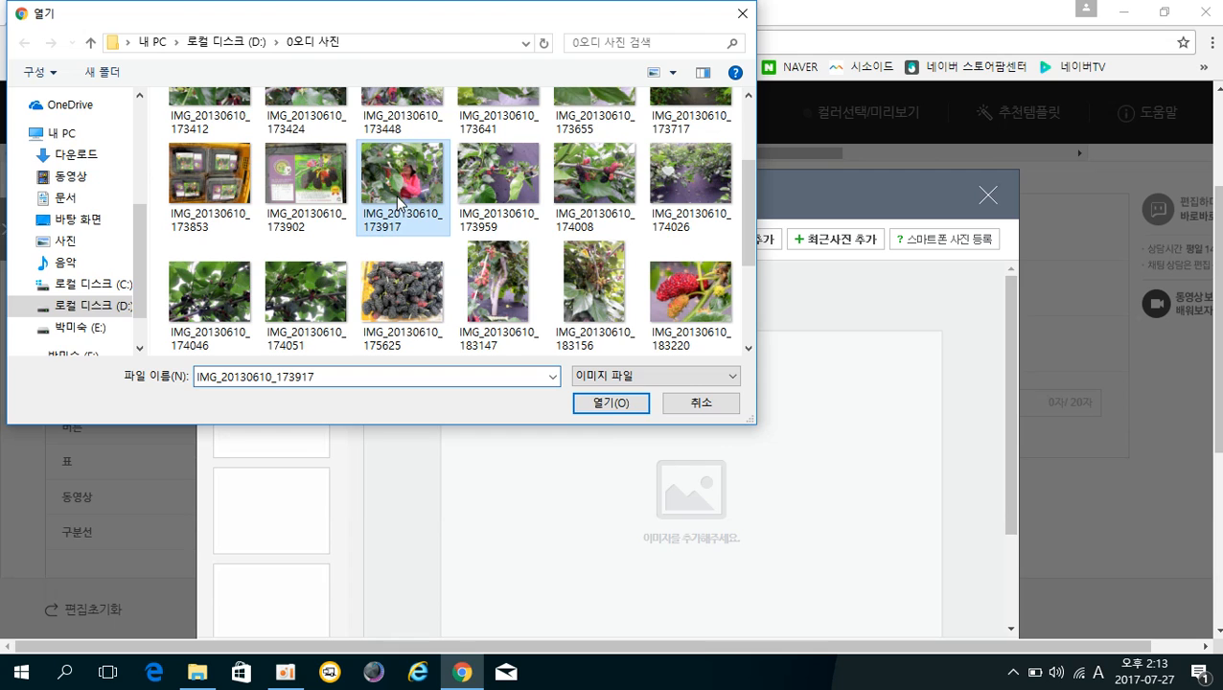
pyautogui.click(604, 404)
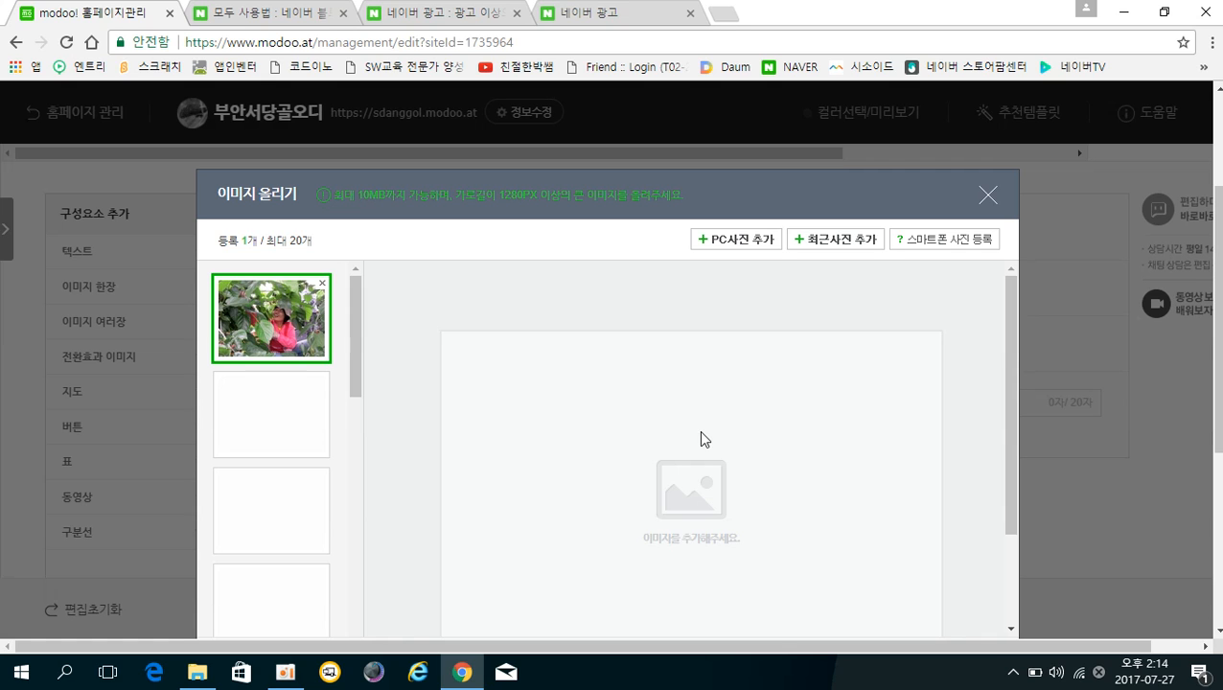
pyautogui.scroll(-2, 701, 440)
pyautogui.scroll(-3, 703, 433)
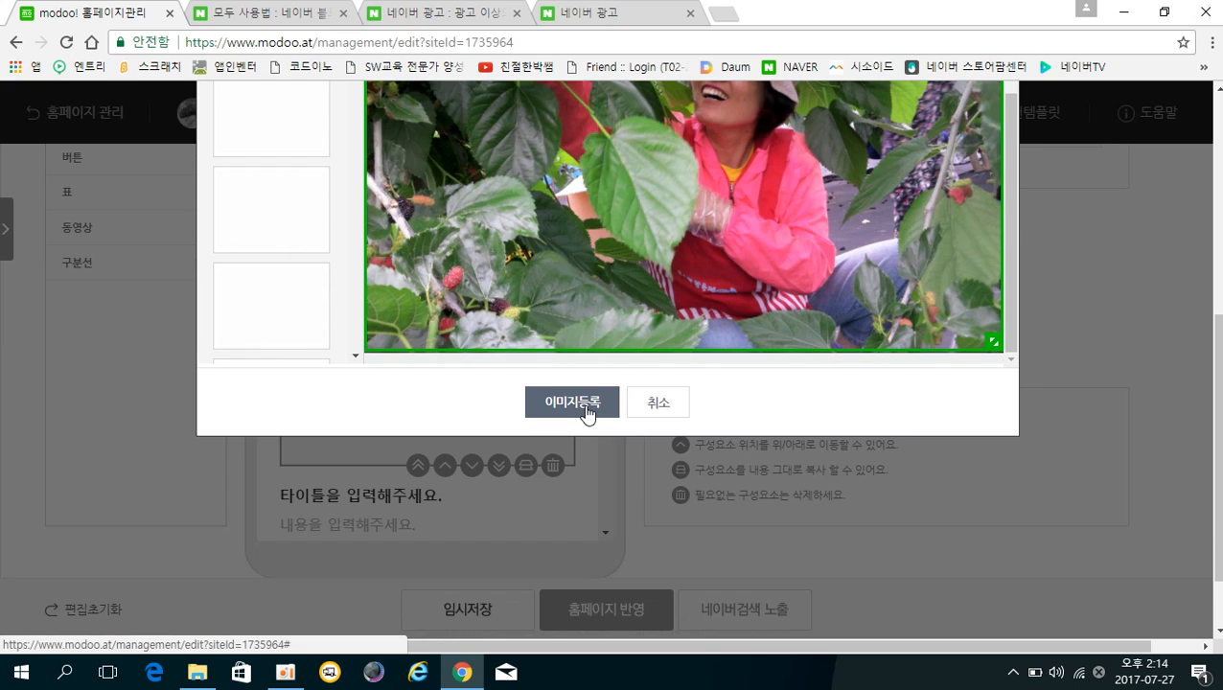
pyautogui.click(586, 406)
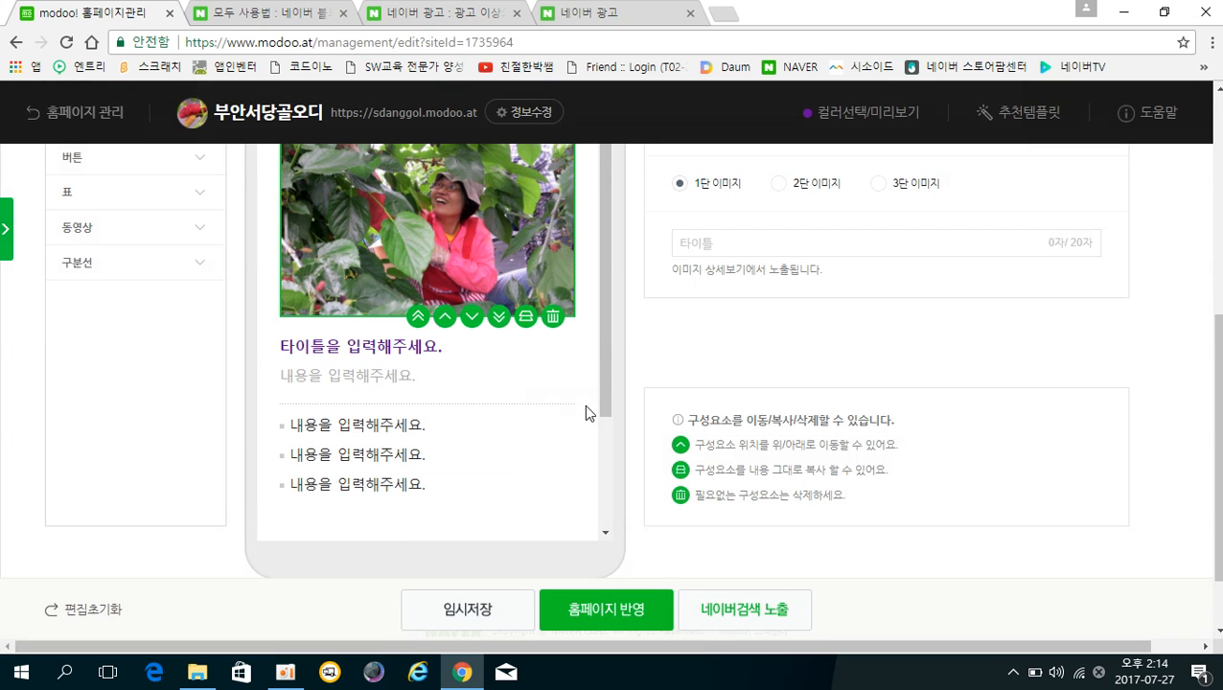
# Edit the heading to '부안서당골오디 대표 소개', removing the extra spaces and empty line.
pyautogui.scroll(4, 474, 414)
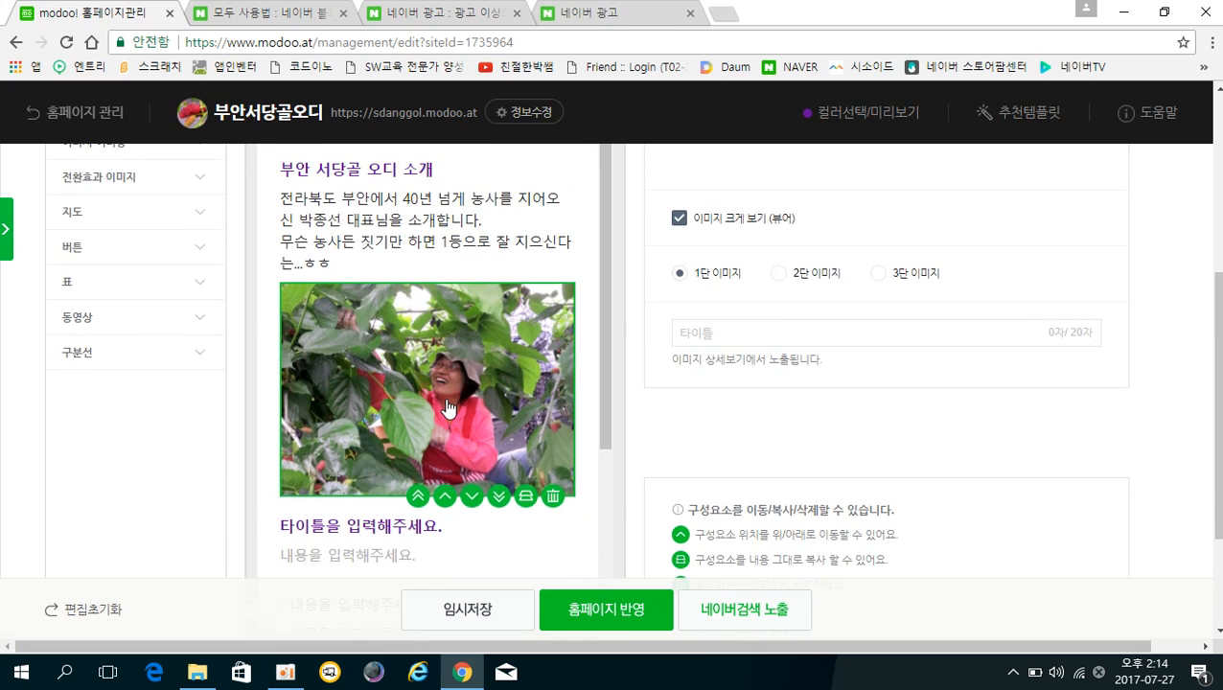
pyautogui.scroll(1, 447, 408)
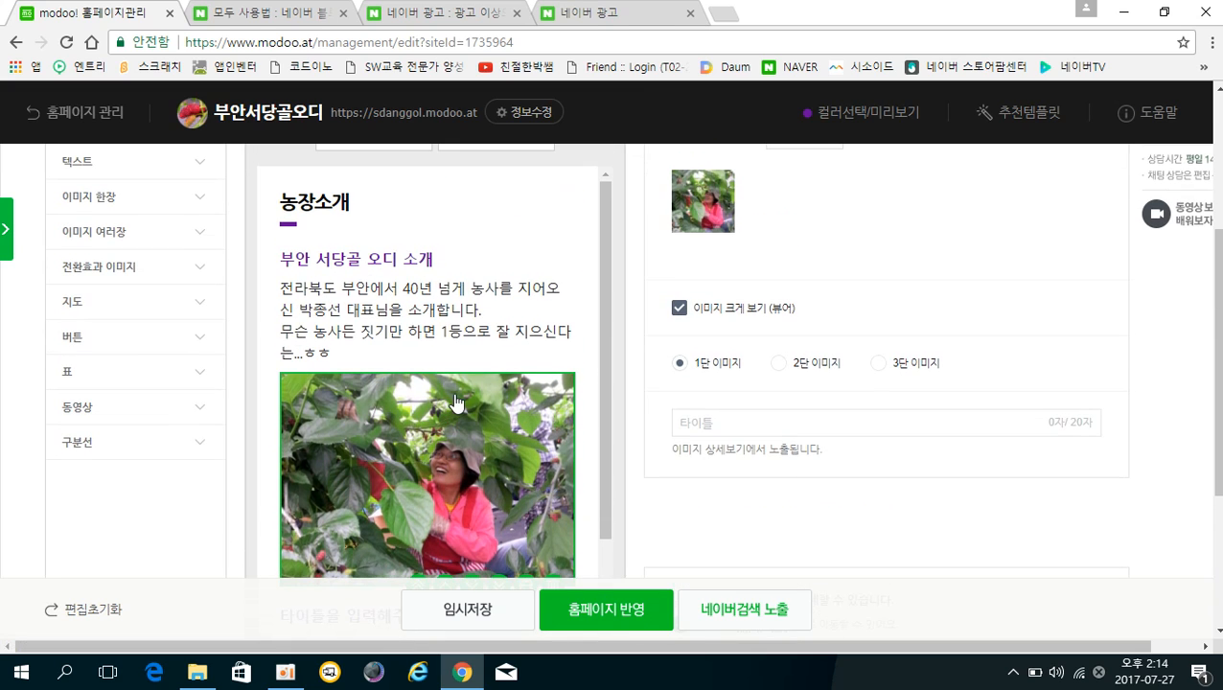
pyautogui.click(357, 266)
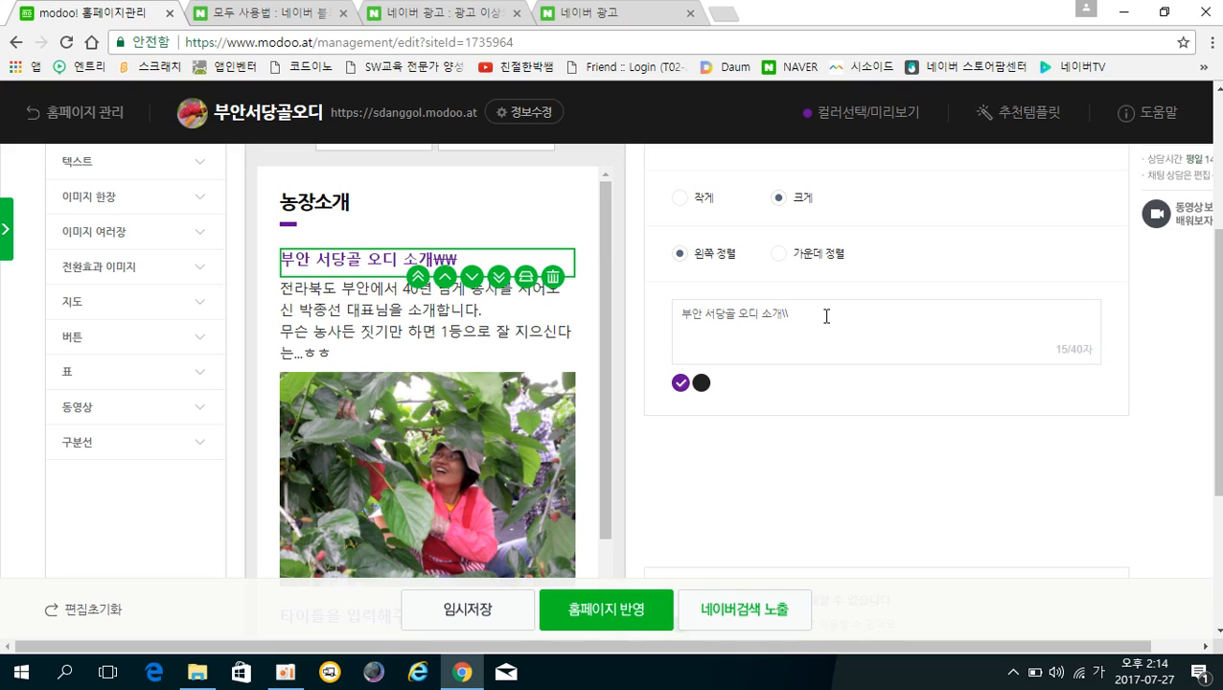
pyautogui.press('BackSpace')
pyautogui.press('BackSpace')
pyautogui.press('BackSpace')
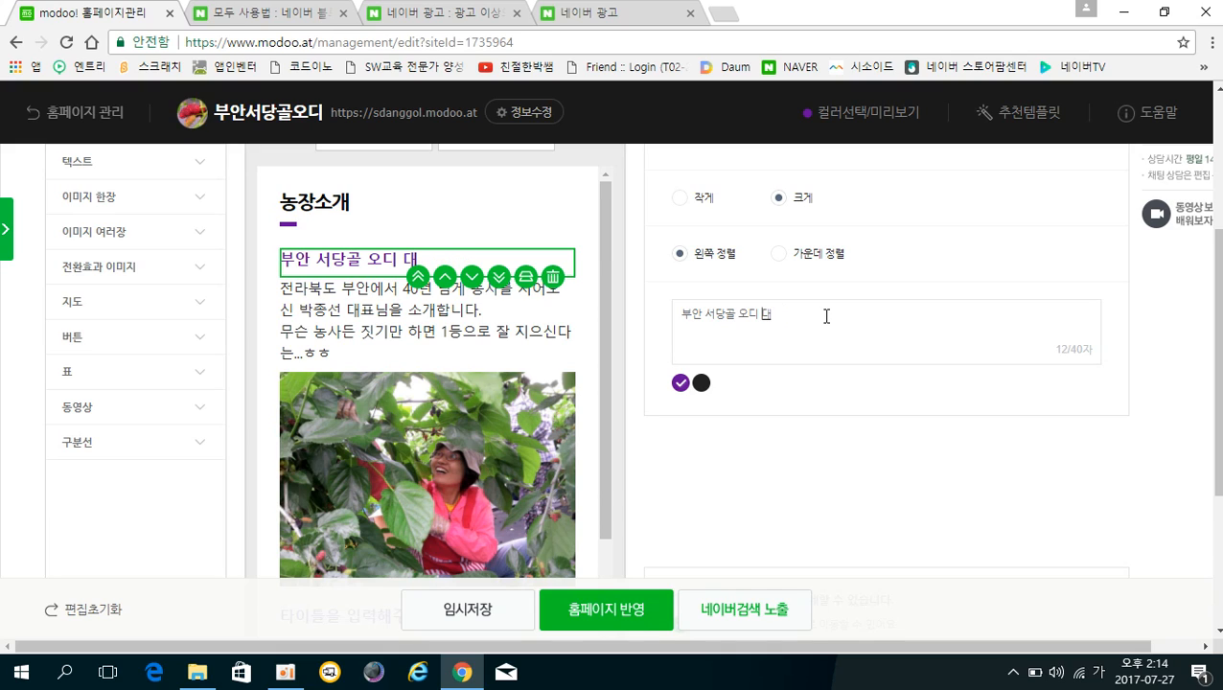
pyautogui.write('표 소개')
pyautogui.press('Return')
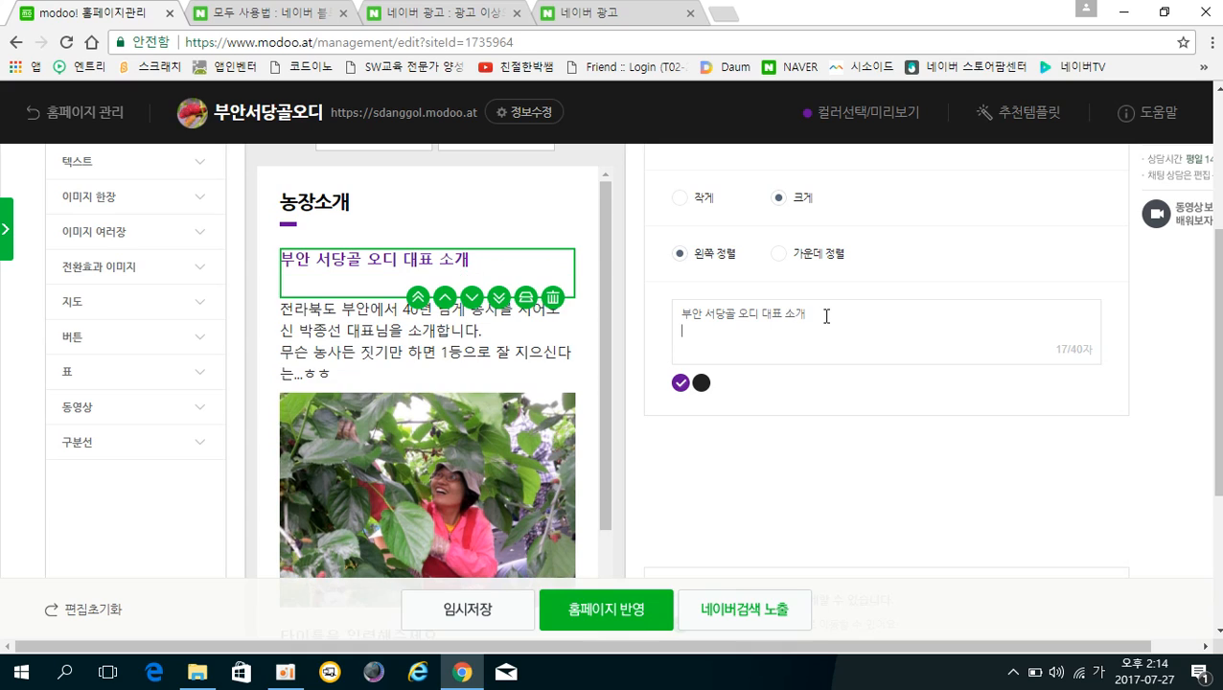
pyautogui.press('BackSpace')
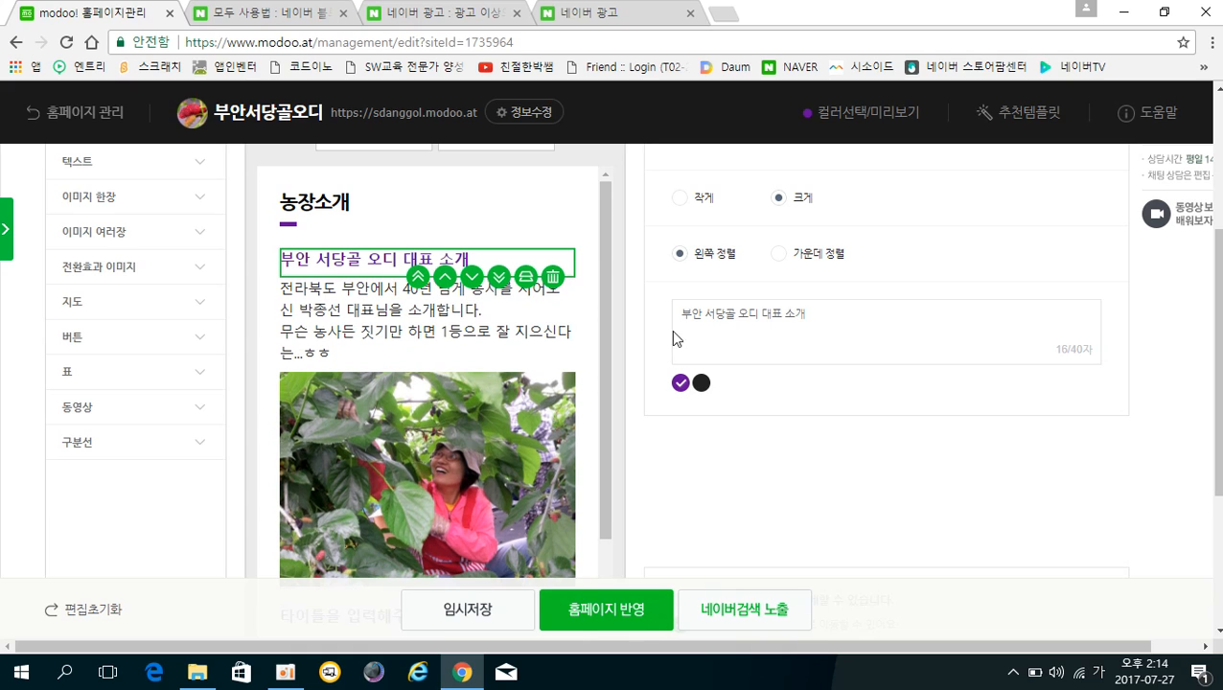
pyautogui.press('BackSpace')
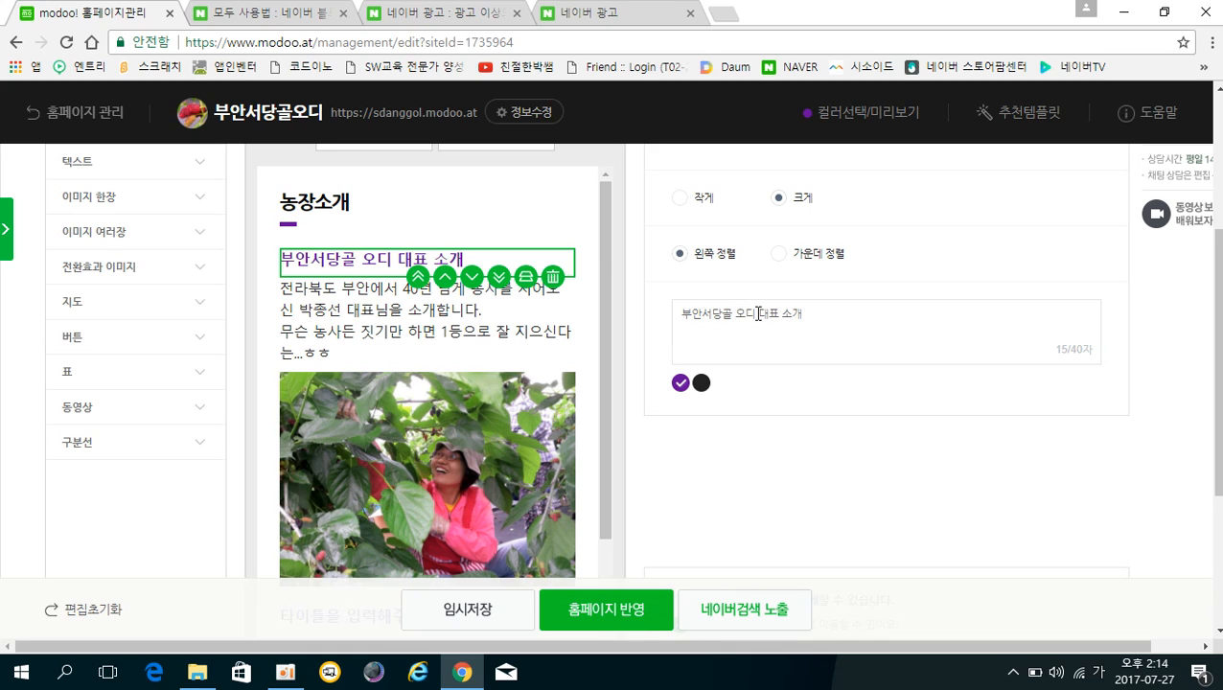
pyautogui.press('BackSpace')
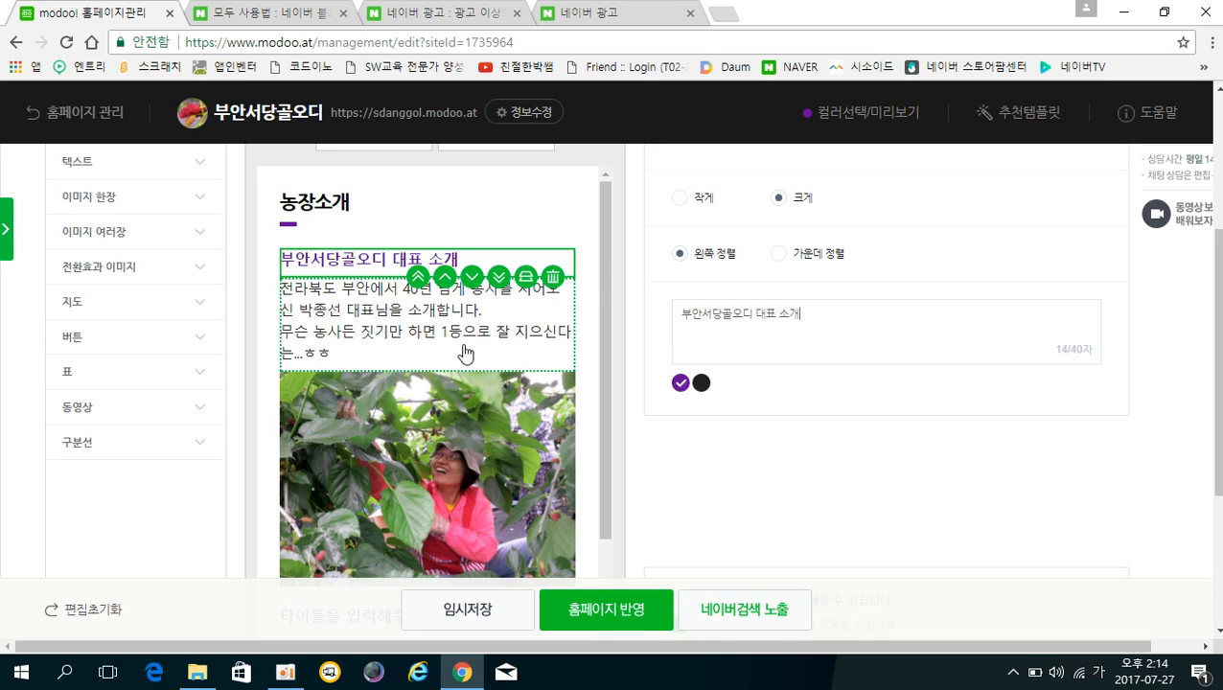
pyautogui.scroll(-2, 465, 352)
pyautogui.scroll(2, 465, 356)
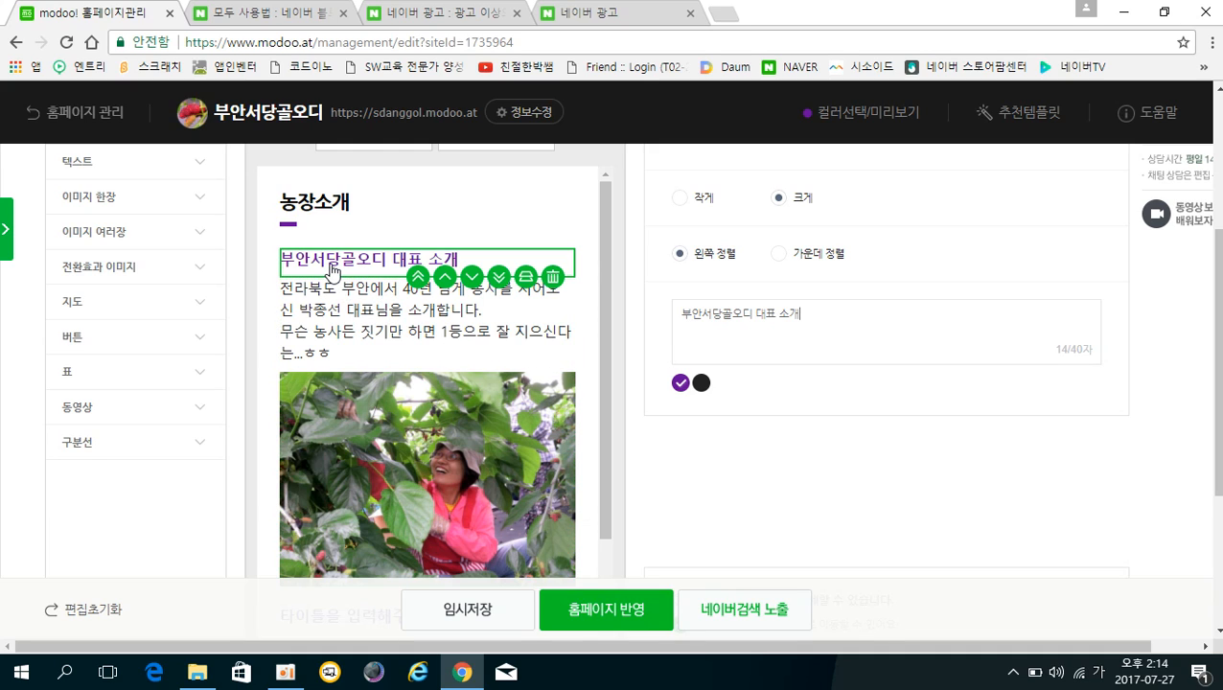
pyautogui.click(345, 324)
# Enter '농장 소개' in the title block below the farm photo.
pyautogui.click(393, 430)
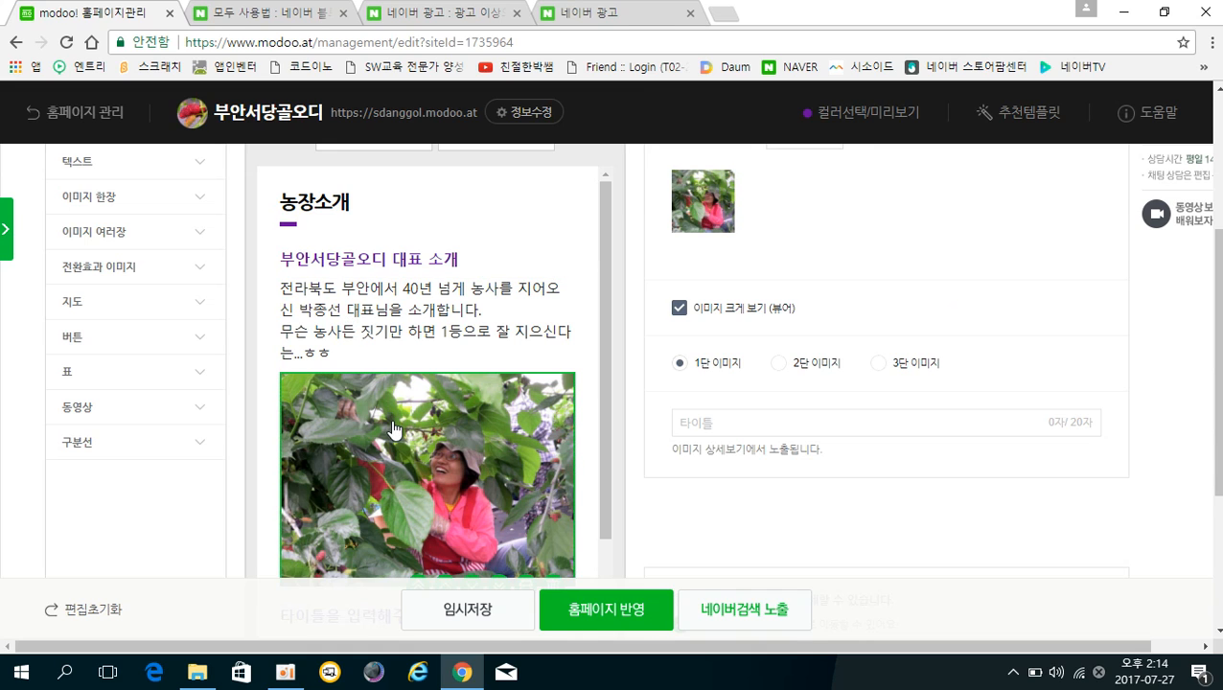
pyautogui.scroll(1, 392, 431)
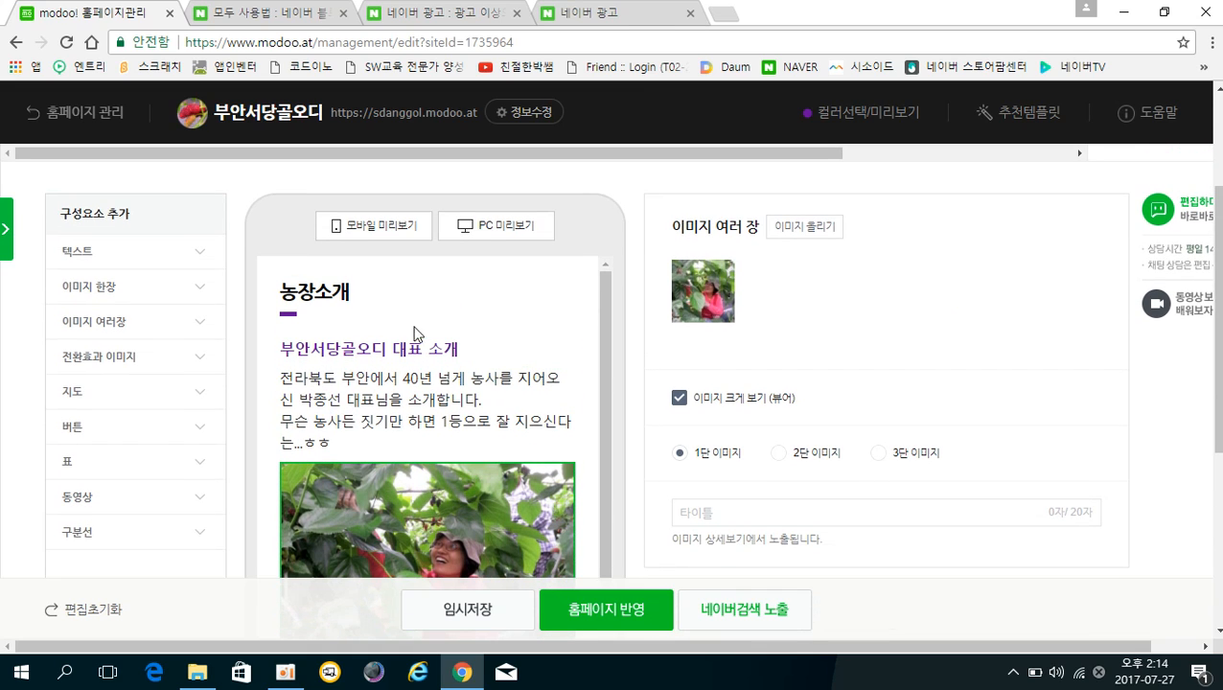
pyautogui.scroll(-2, 354, 470)
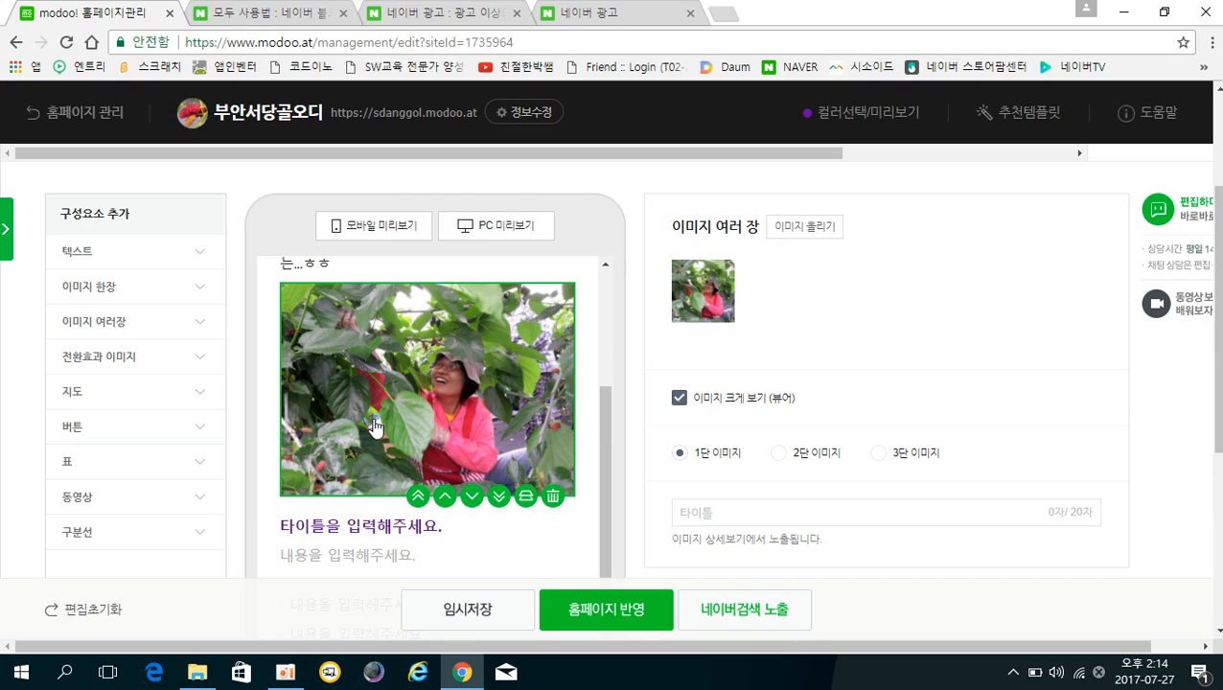
pyautogui.scroll(-1, 374, 426)
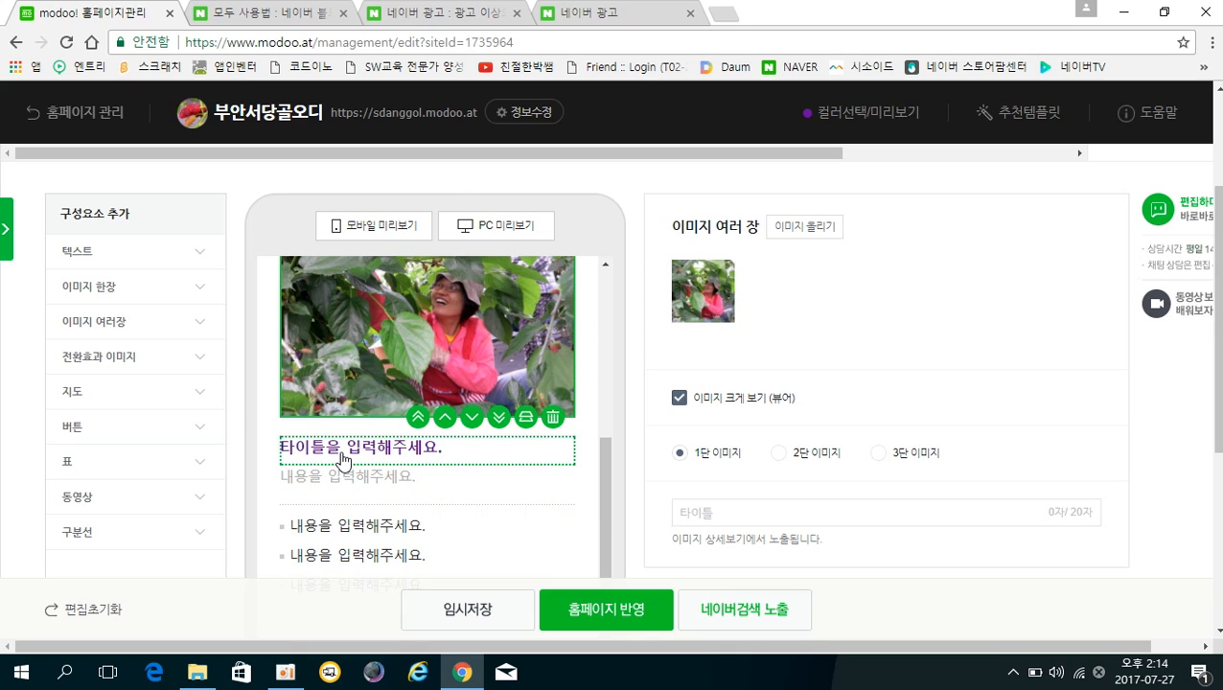
pyautogui.click(344, 460)
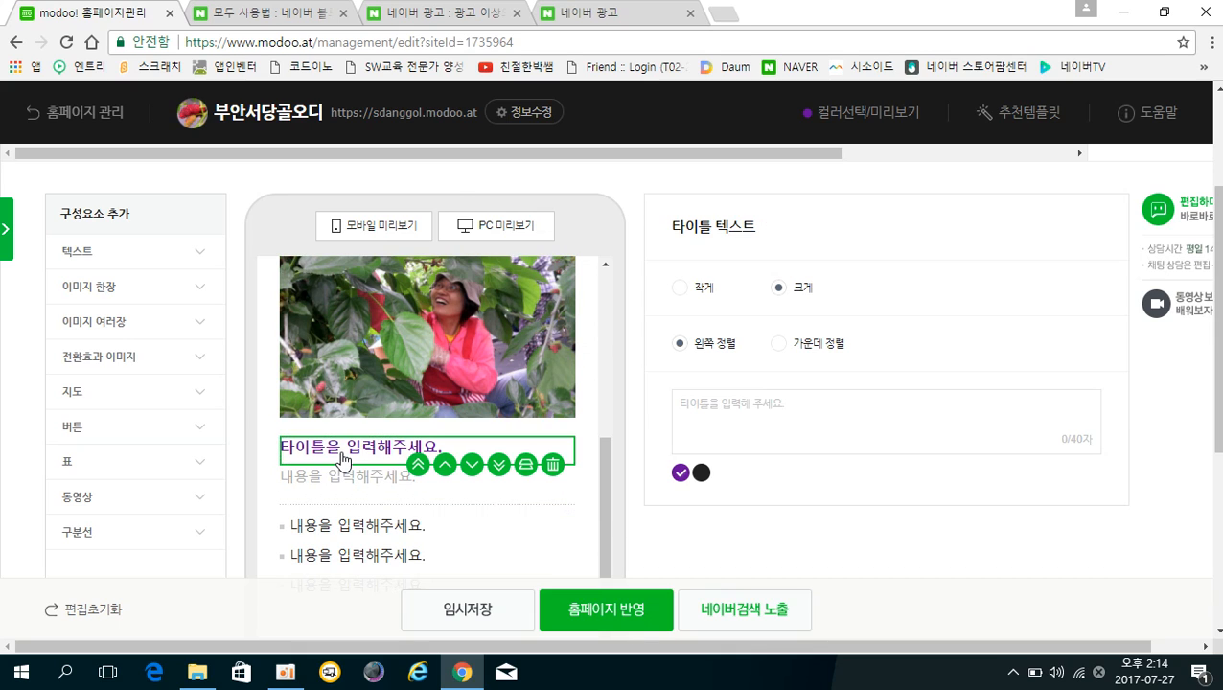
pyautogui.click(758, 406)
pyautogui.write('농장 소개')
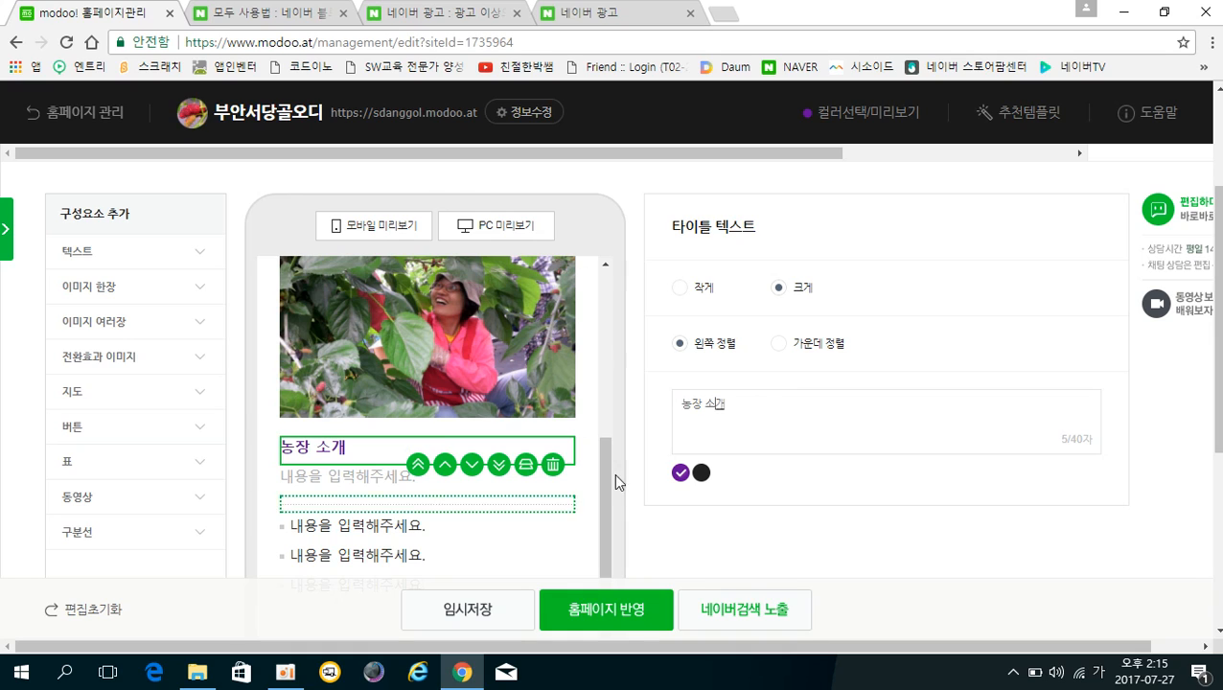
# Fill the text block with '부안 서당골 오디 전경사진입니다. 오디 작물아래에 부직포를 깔고 수확합니다'.
pyautogui.click(331, 490)
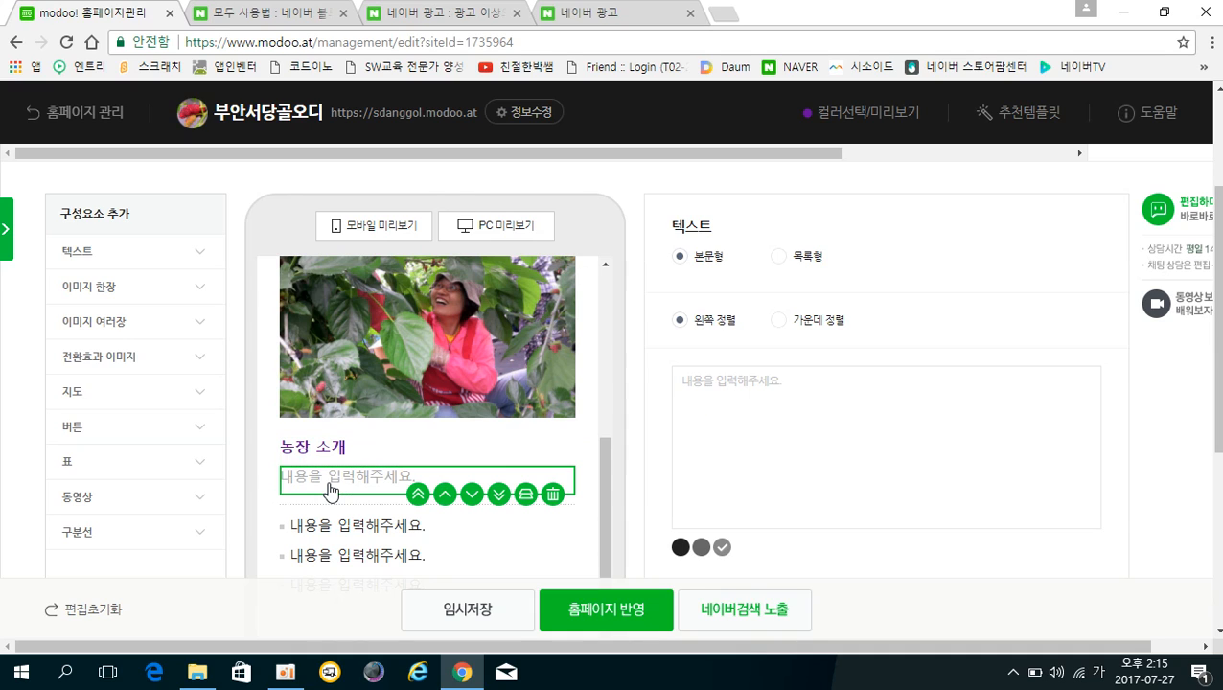
pyautogui.click(719, 391)
pyautogui.write('부안')
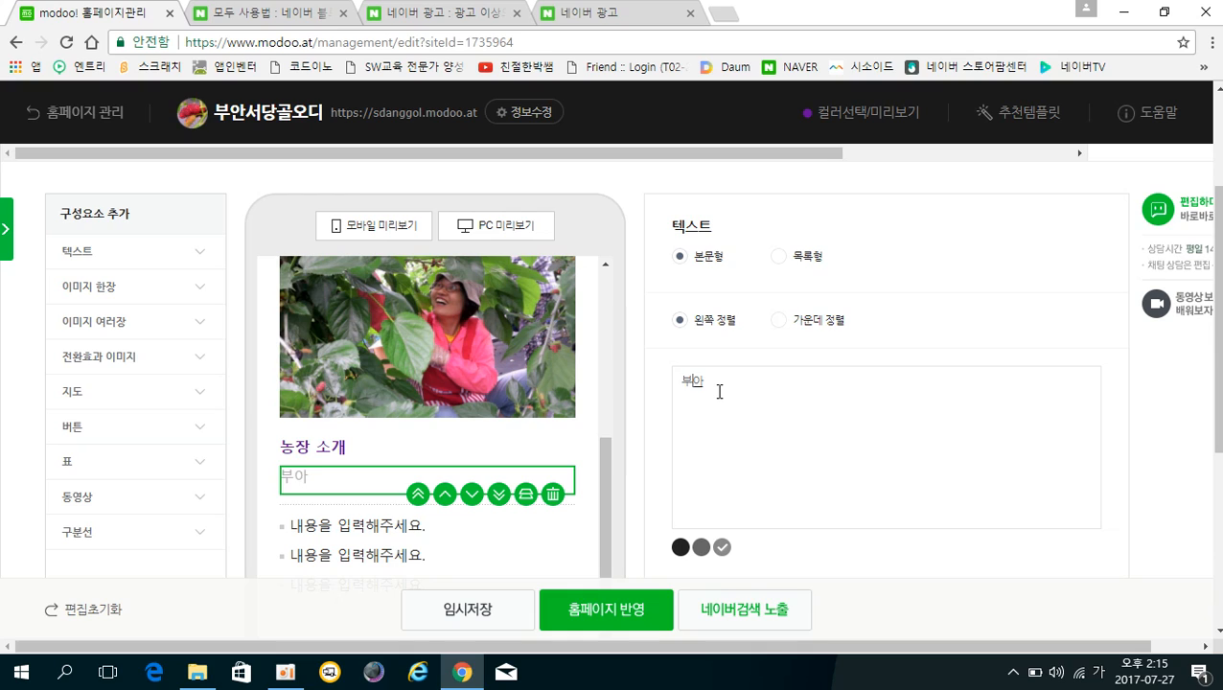
pyautogui.write(' 서당골 오디')
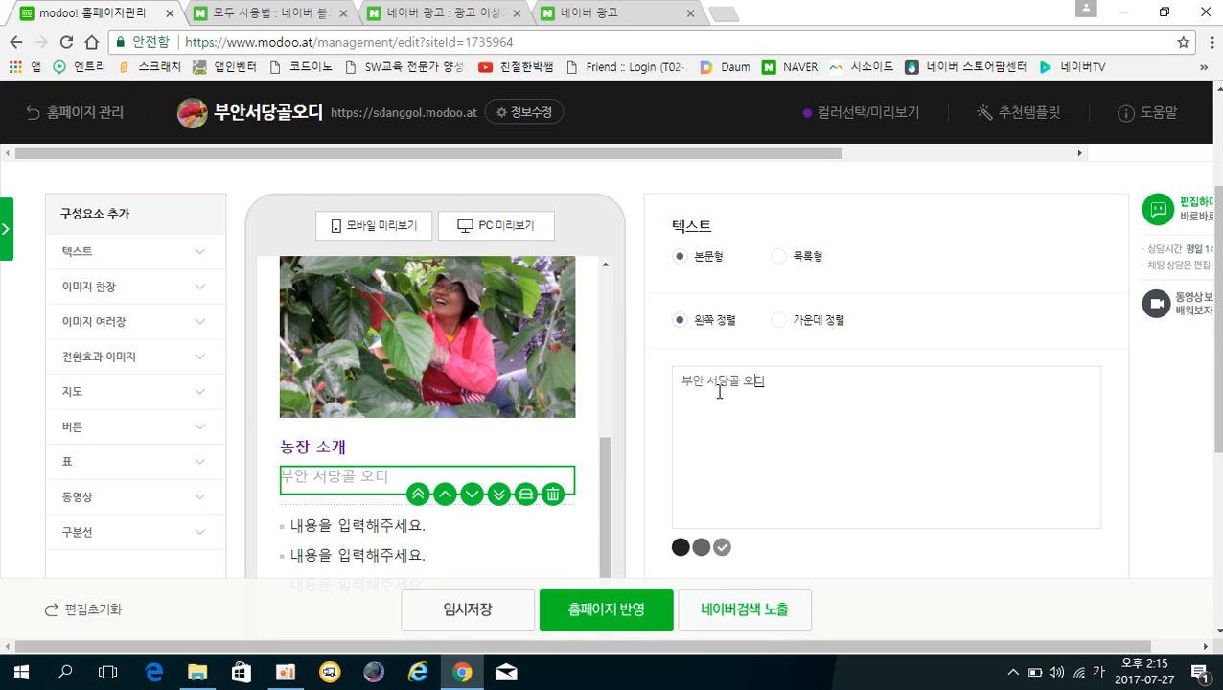
pyautogui.write(' 전경사진입ㄴ니다.')
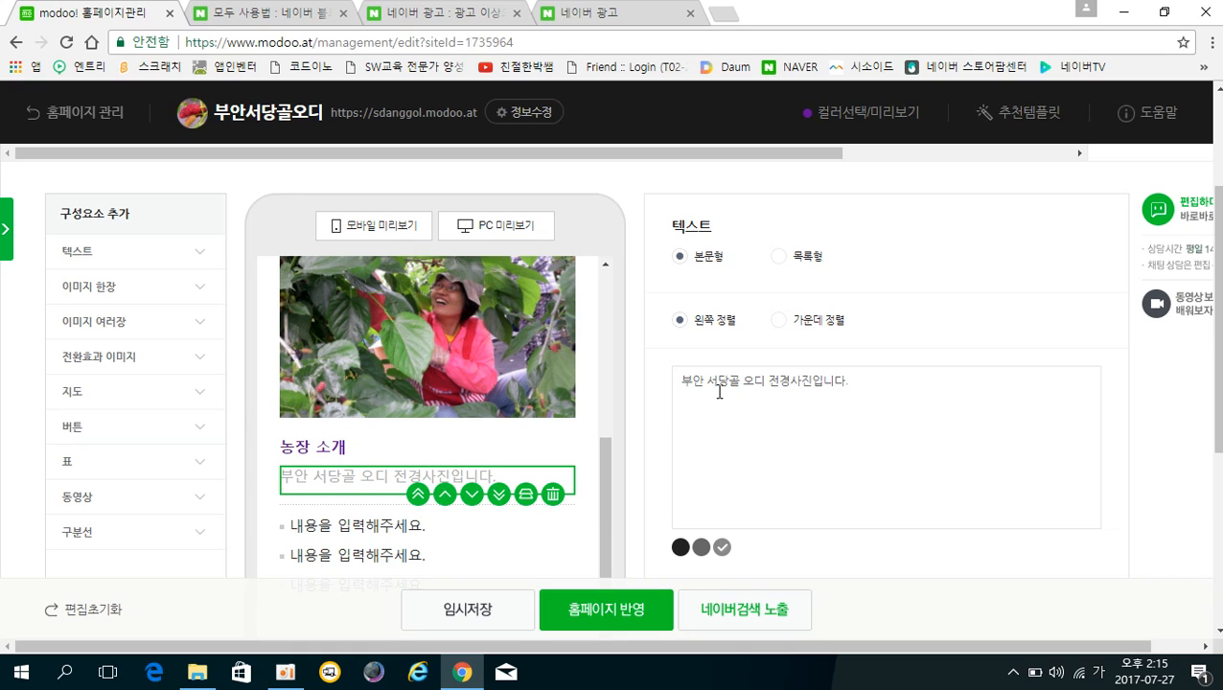
pyautogui.write('오디')
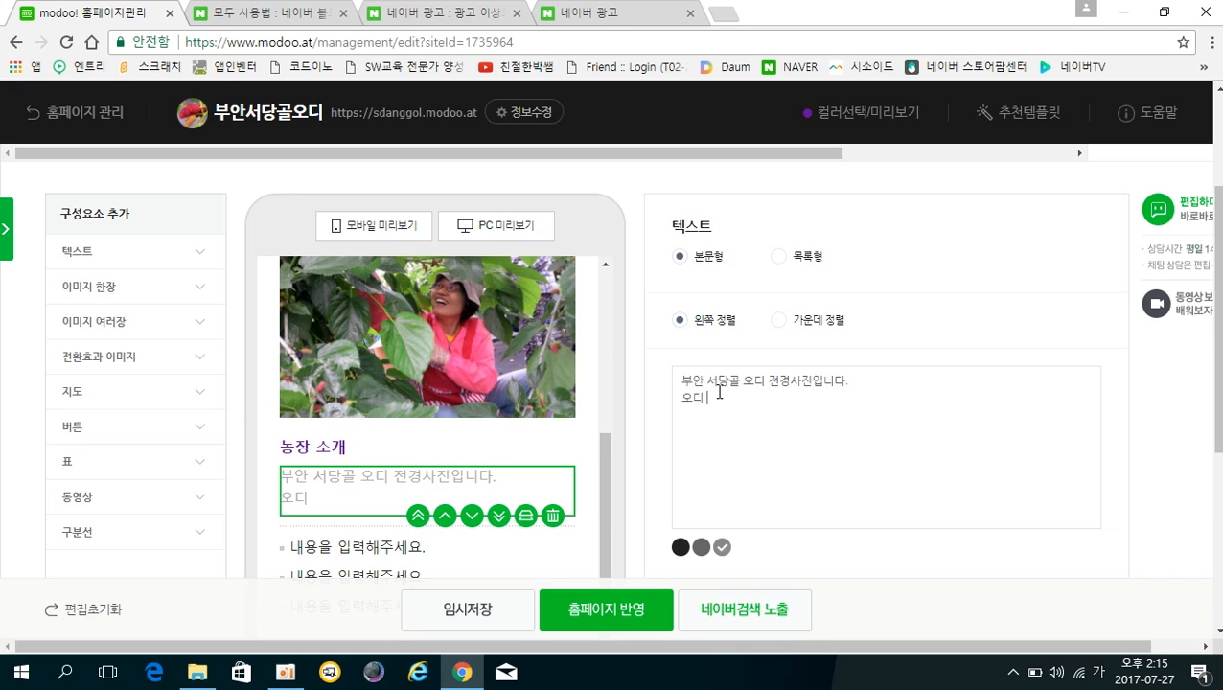
pyautogui.write(' 작물아래')
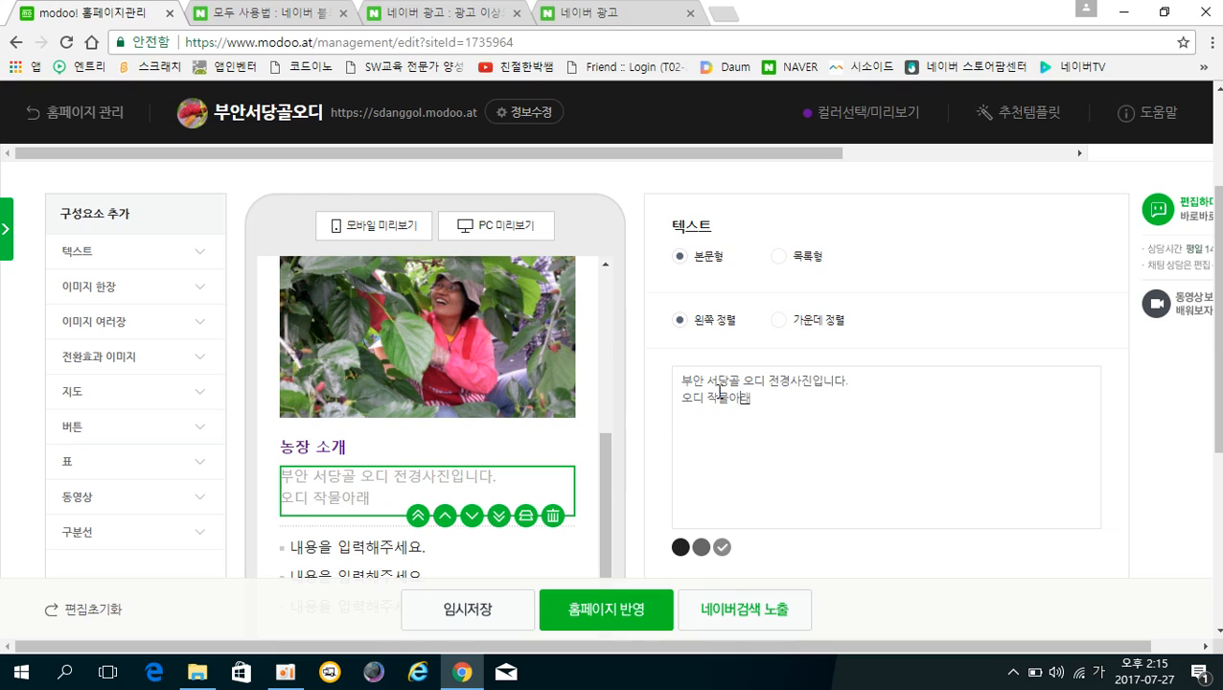
pyautogui.write('에 ㅂ직ㅍ')
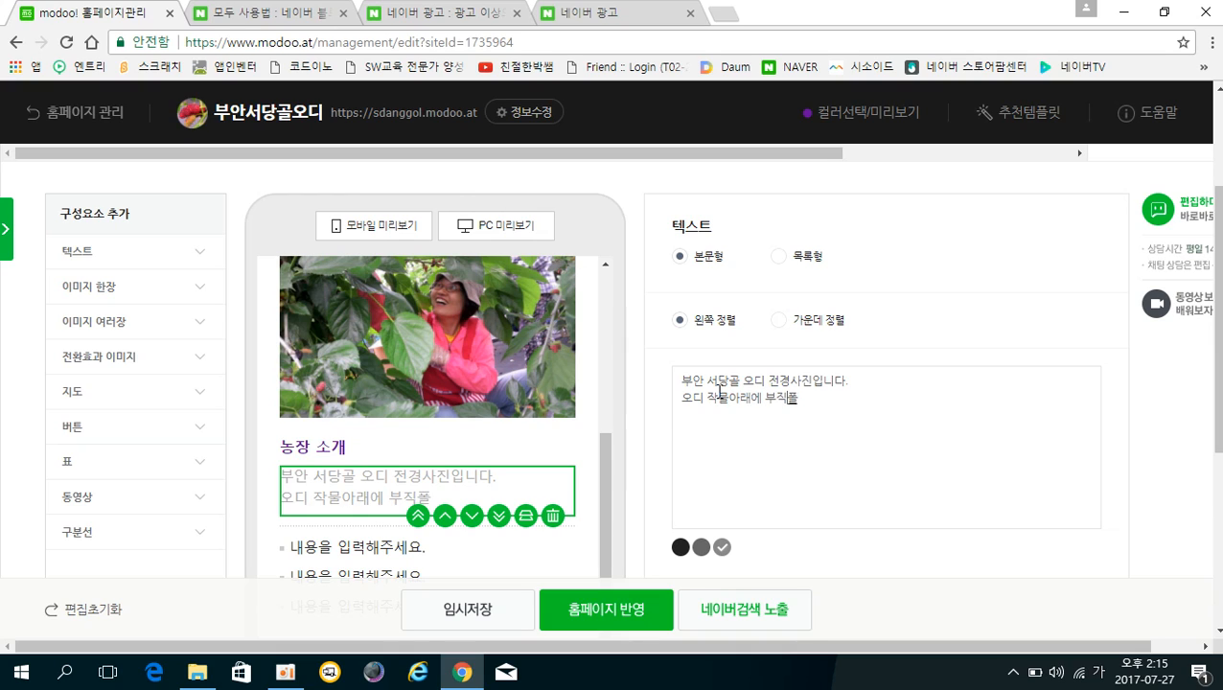
pyautogui.write('를 깔고 수확')
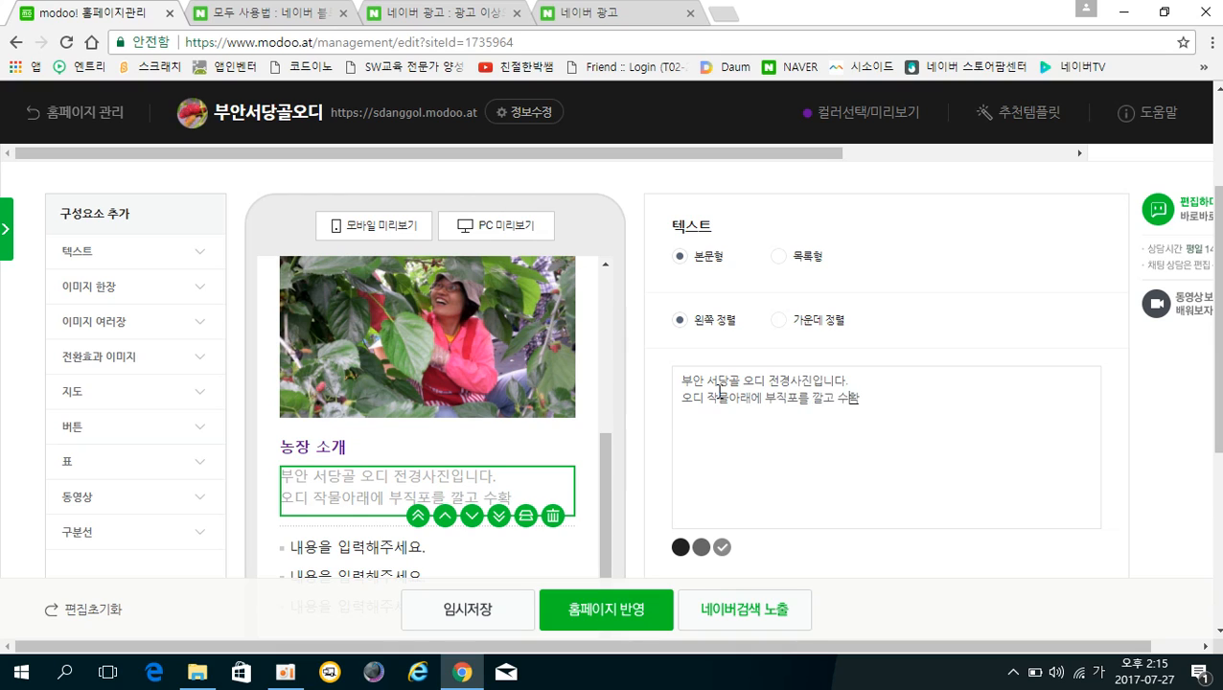
pyautogui.write('합니다.')
pyautogui.scroll(-1, 408, 481)
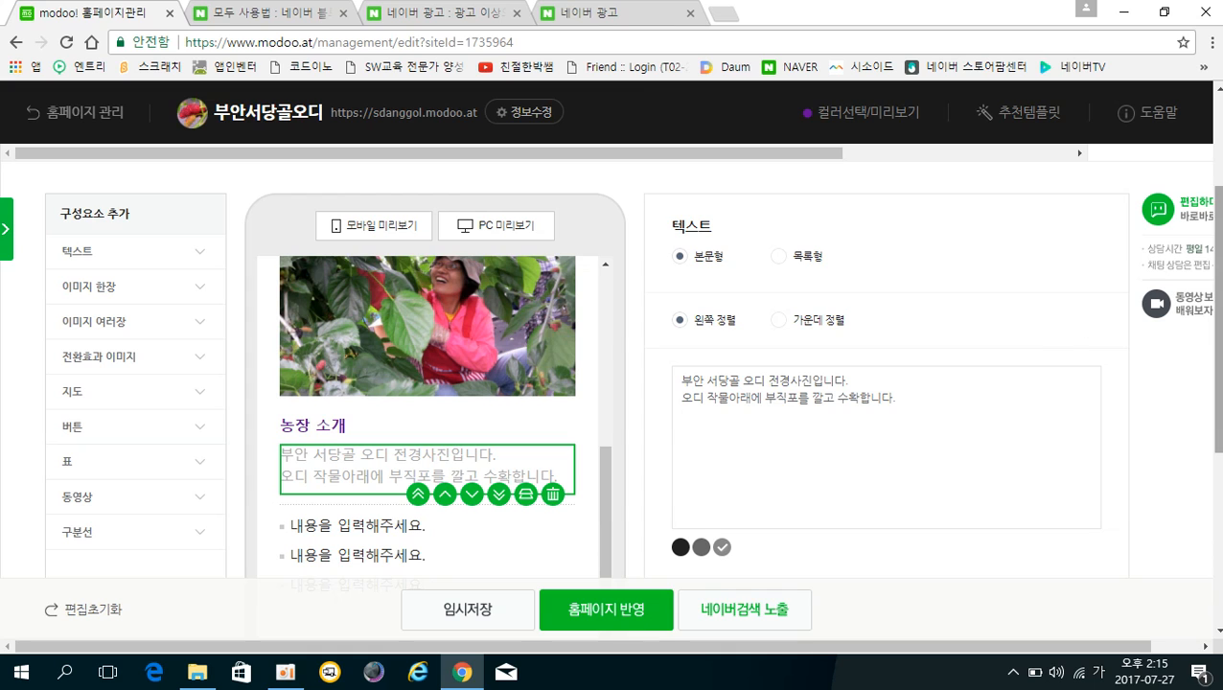
# Delete the placeholder bullet list beneath the 농장 소개 intro text.
pyautogui.scroll(-2, 1217, 300)
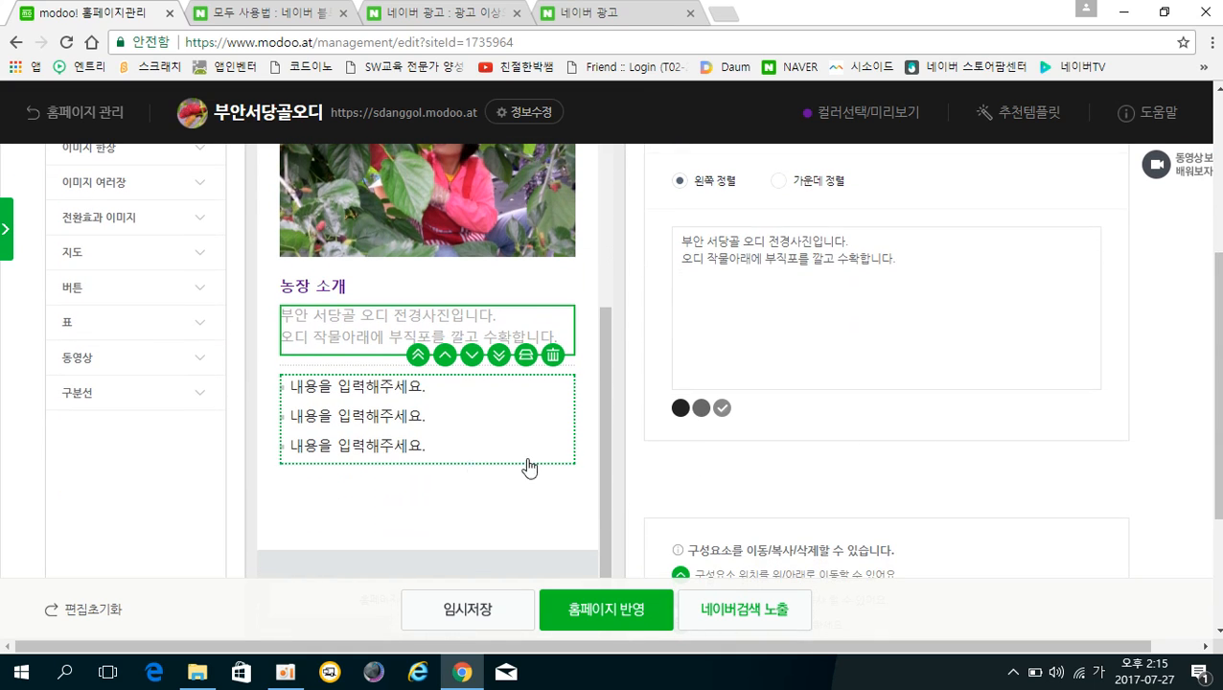
pyautogui.click(362, 424)
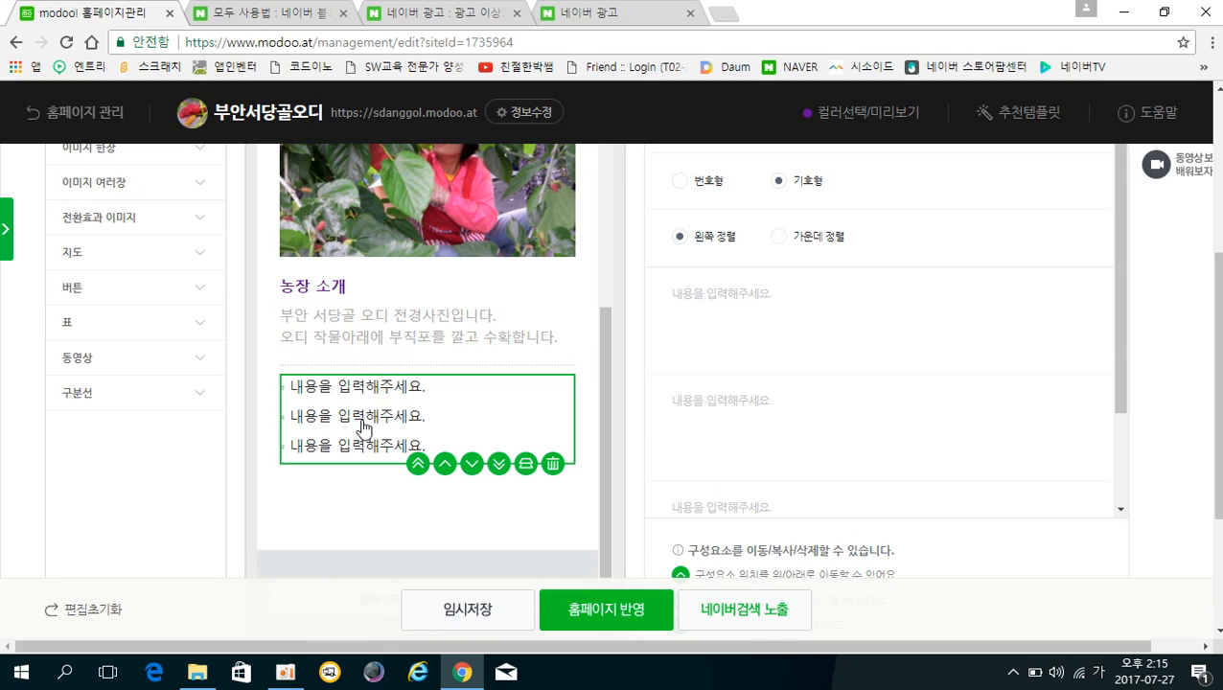
pyautogui.click(554, 469)
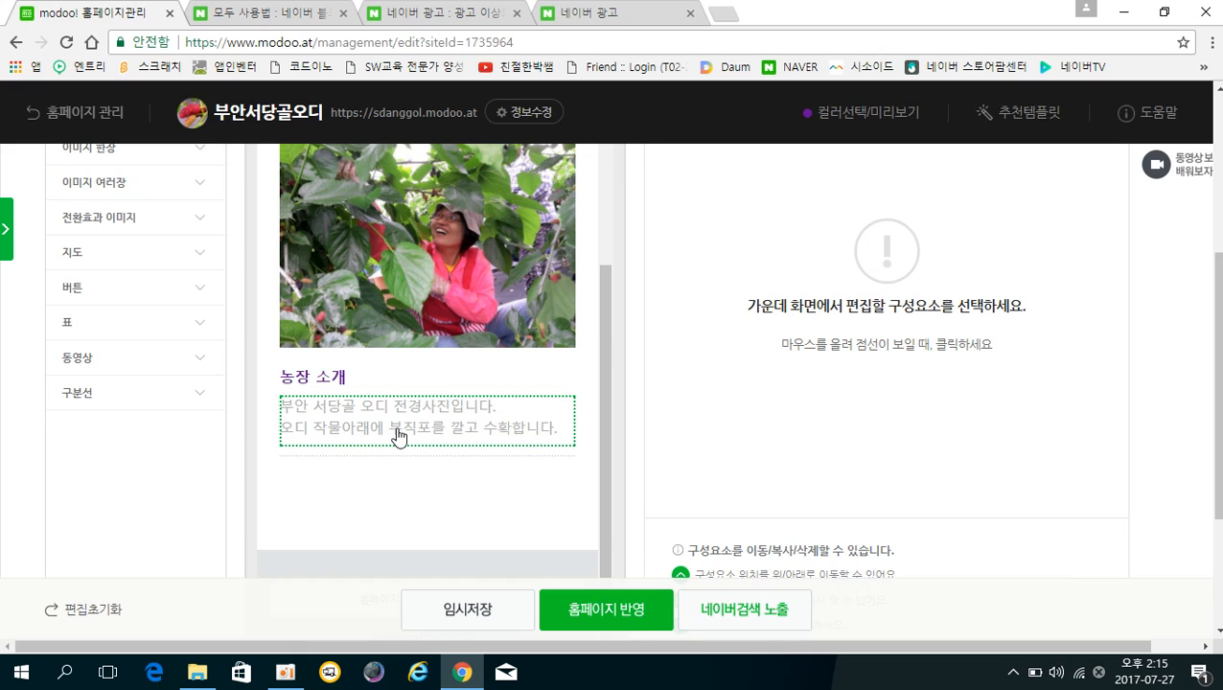
# Insert a single 이미지 block below the 농장 소개 heading.
pyautogui.click(325, 388)
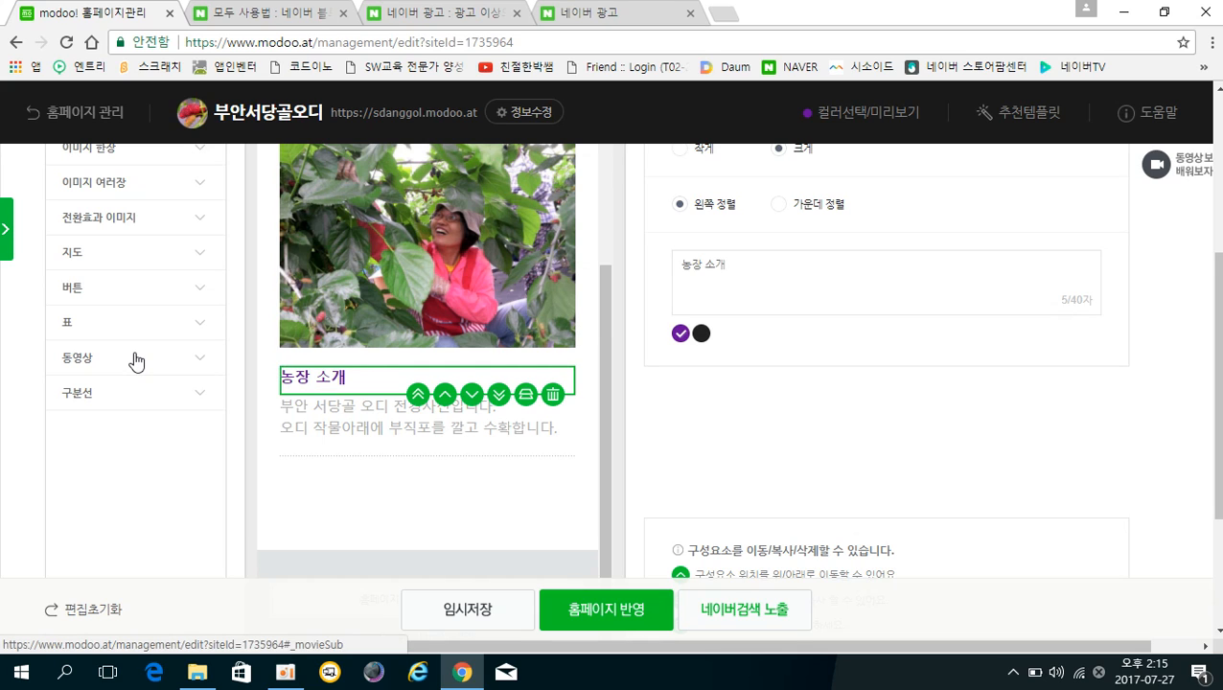
pyautogui.scroll(1, 135, 357)
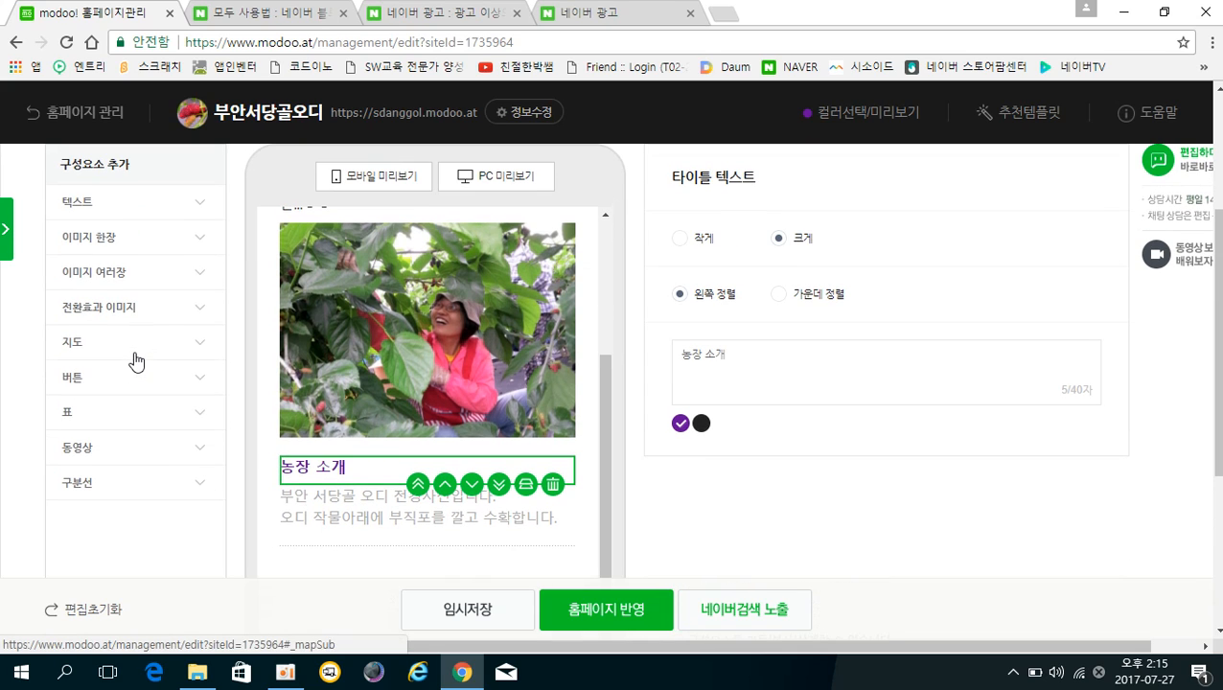
pyautogui.click(89, 240)
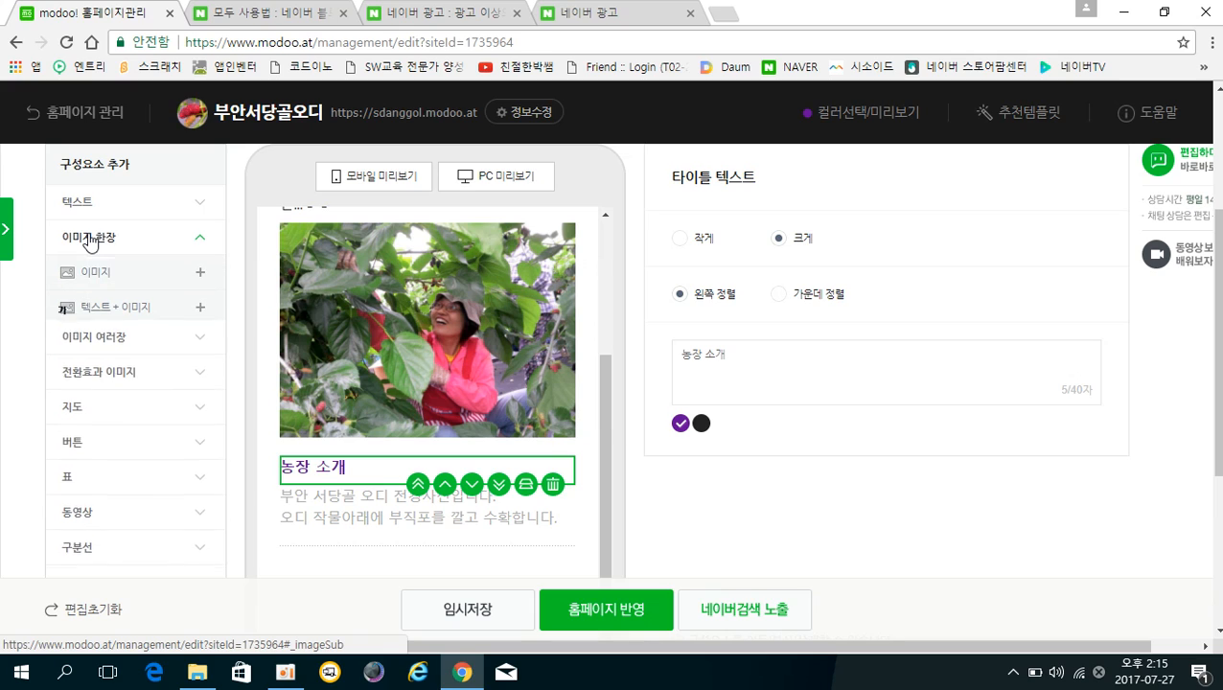
pyautogui.click(113, 285)
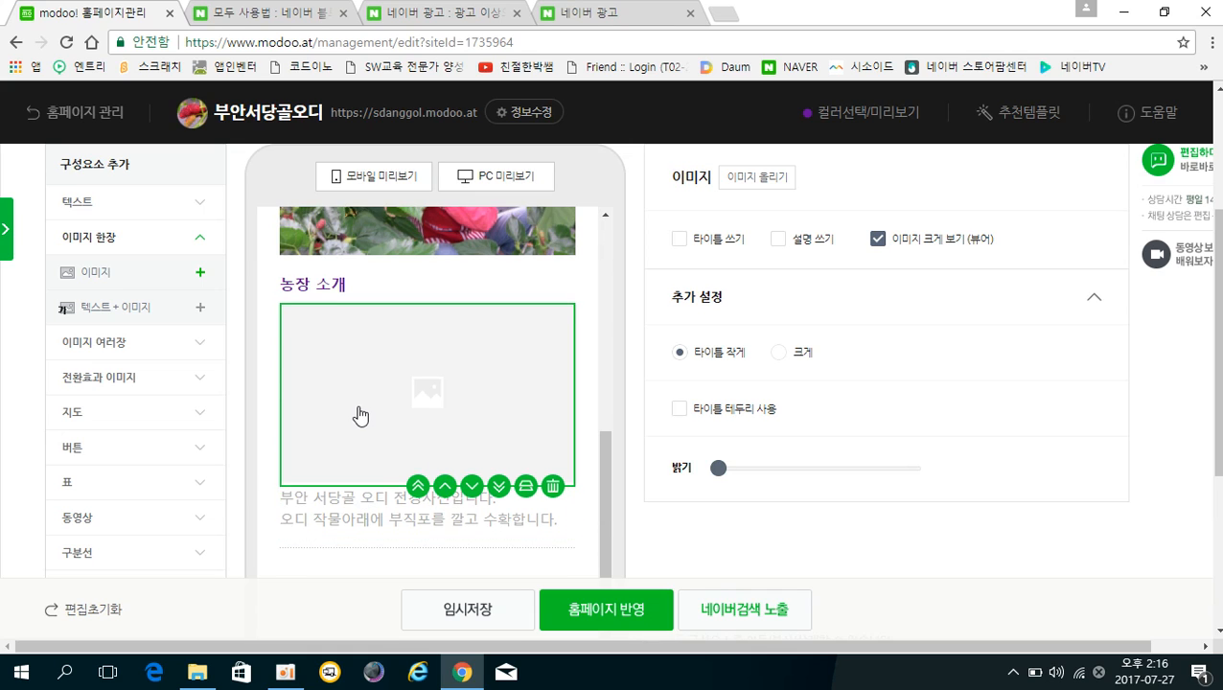
# Reorder the new image block so it sits directly above the two-line intro text.
pyautogui.click(471, 486)
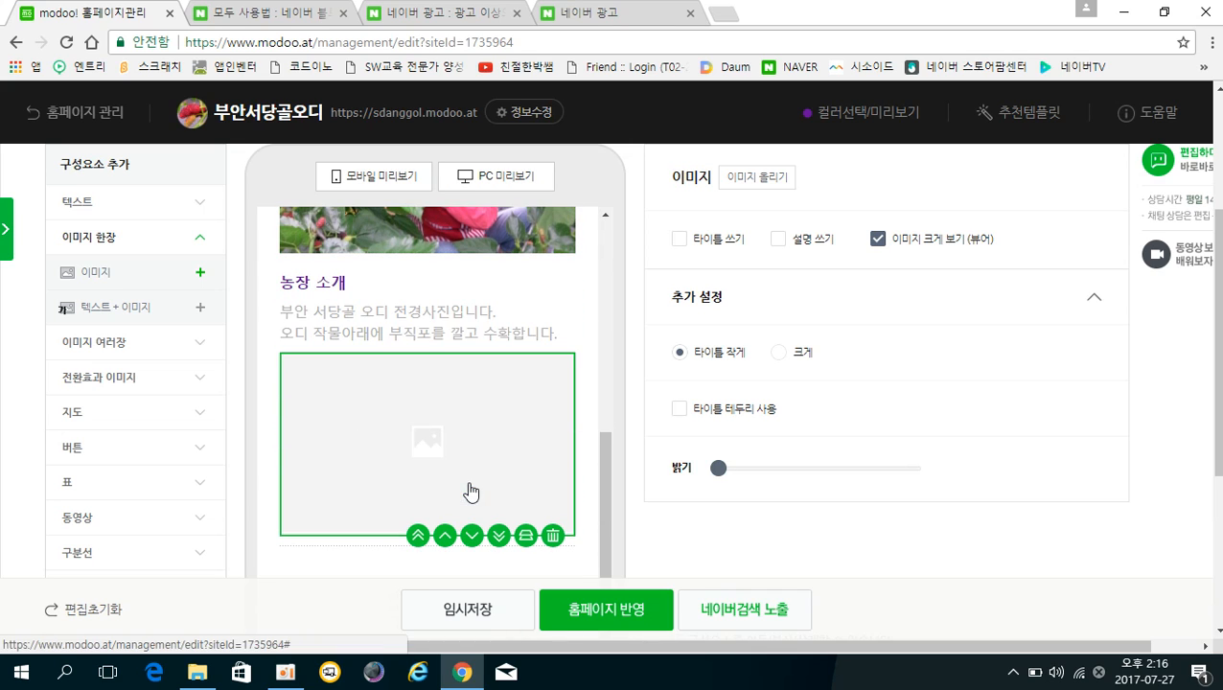
pyautogui.click(445, 535)
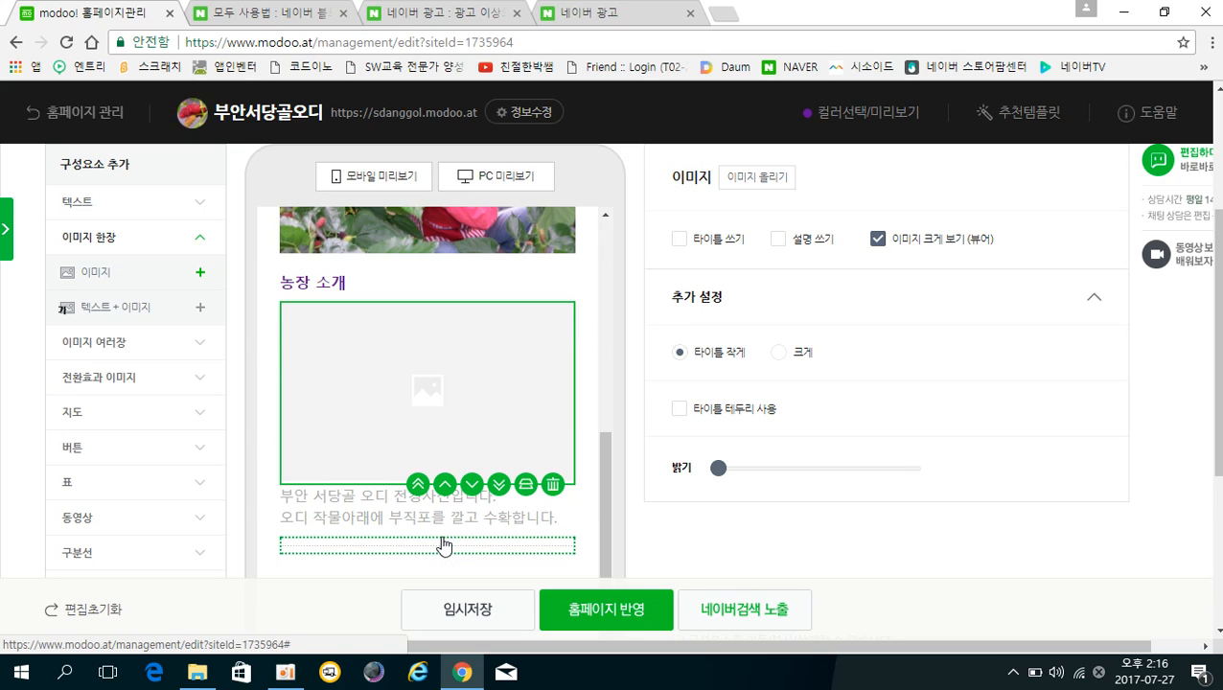
pyautogui.click(471, 484)
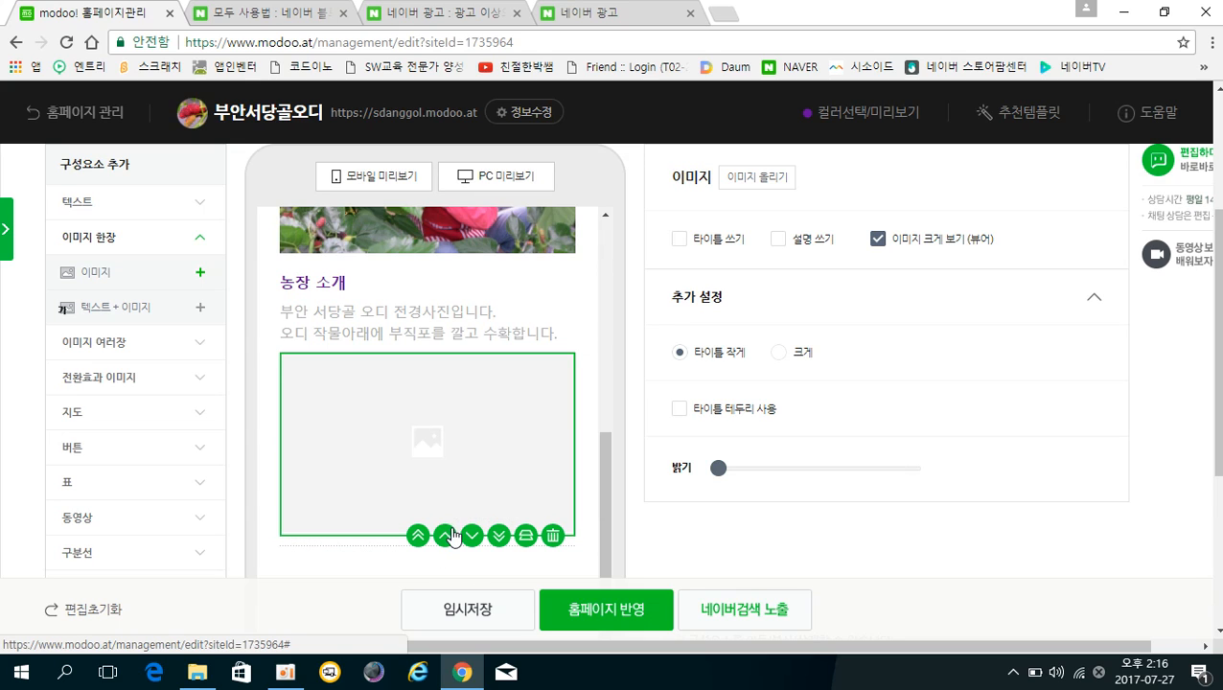
pyautogui.click(451, 535)
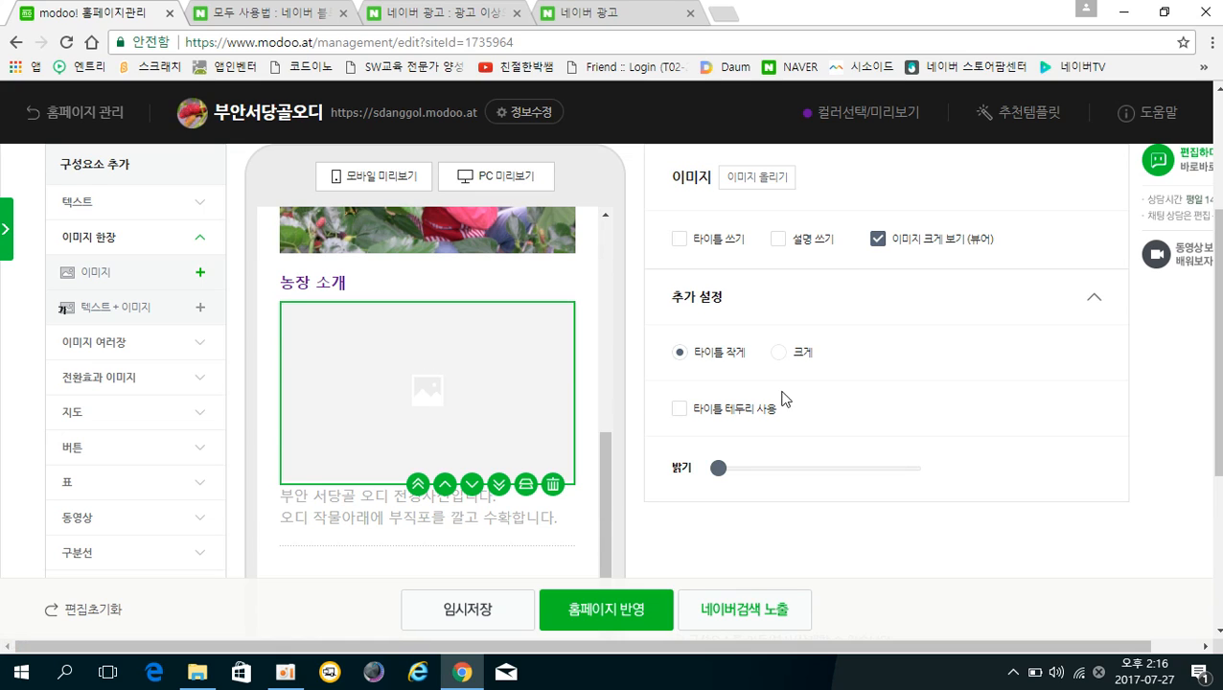
pyautogui.scroll(1, 858, 371)
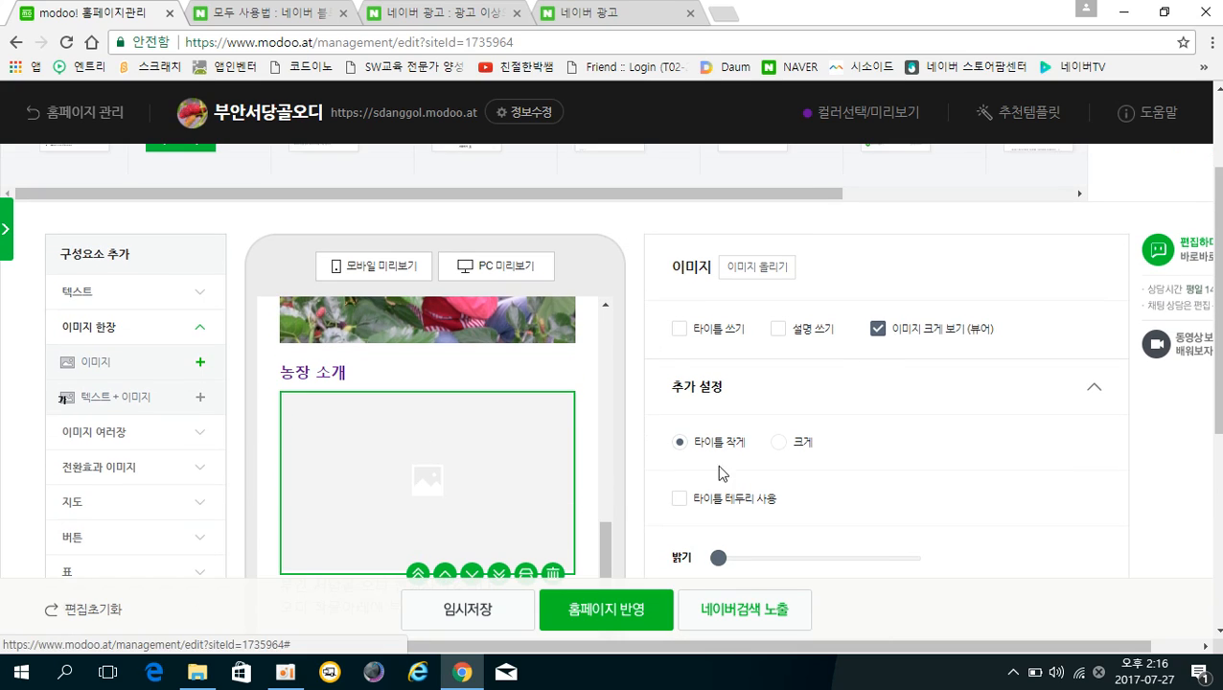
# Upload photo IMG_20130610_174026 of mulberry rows into the image block under 농장 소개.
pyautogui.click(772, 269)
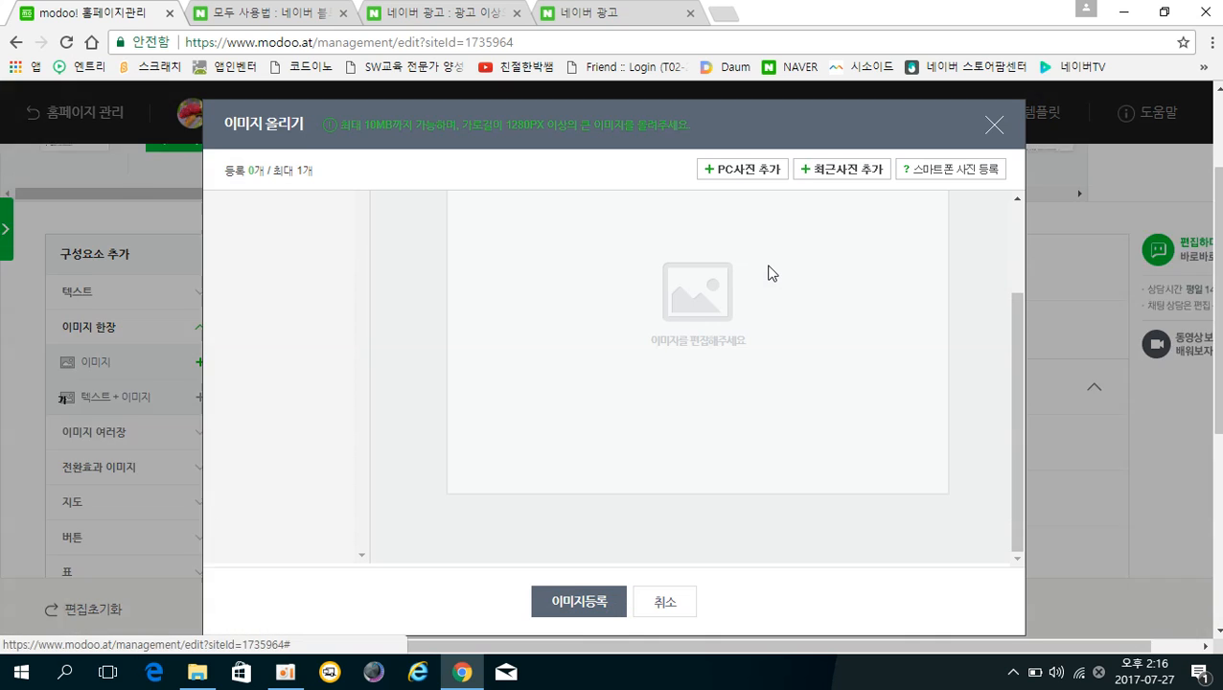
pyautogui.click(734, 182)
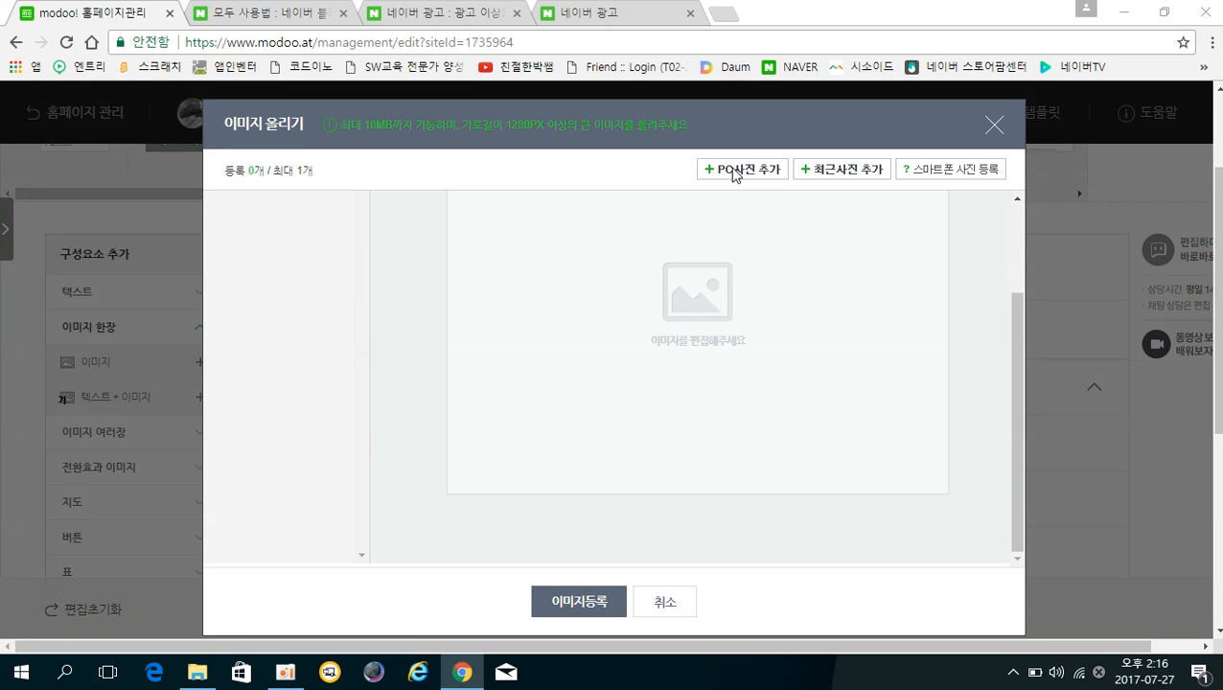
pyautogui.scroll(-1, 551, 283)
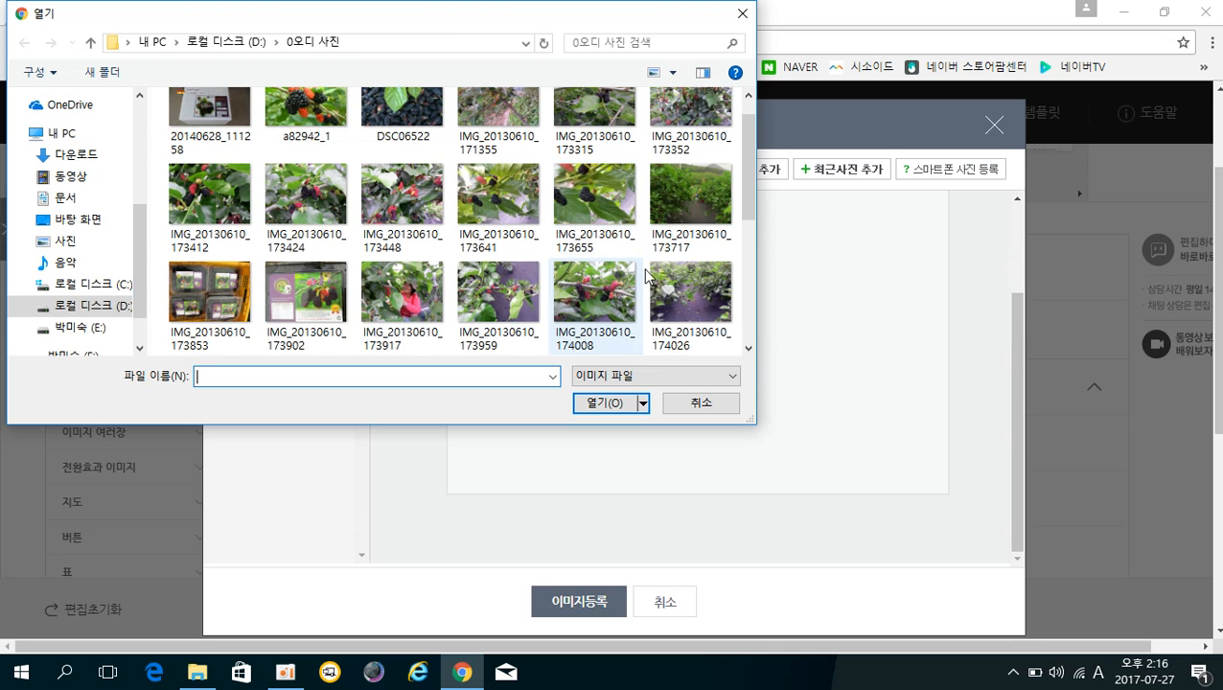
pyautogui.click(704, 304)
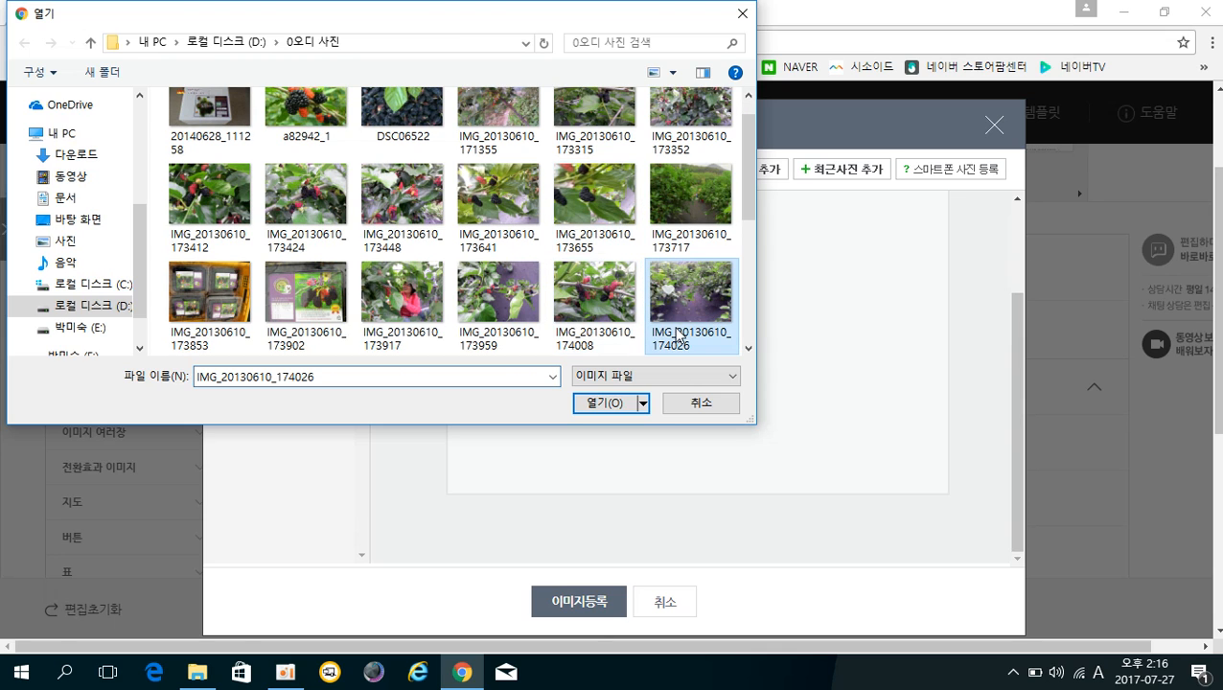
pyautogui.click(613, 406)
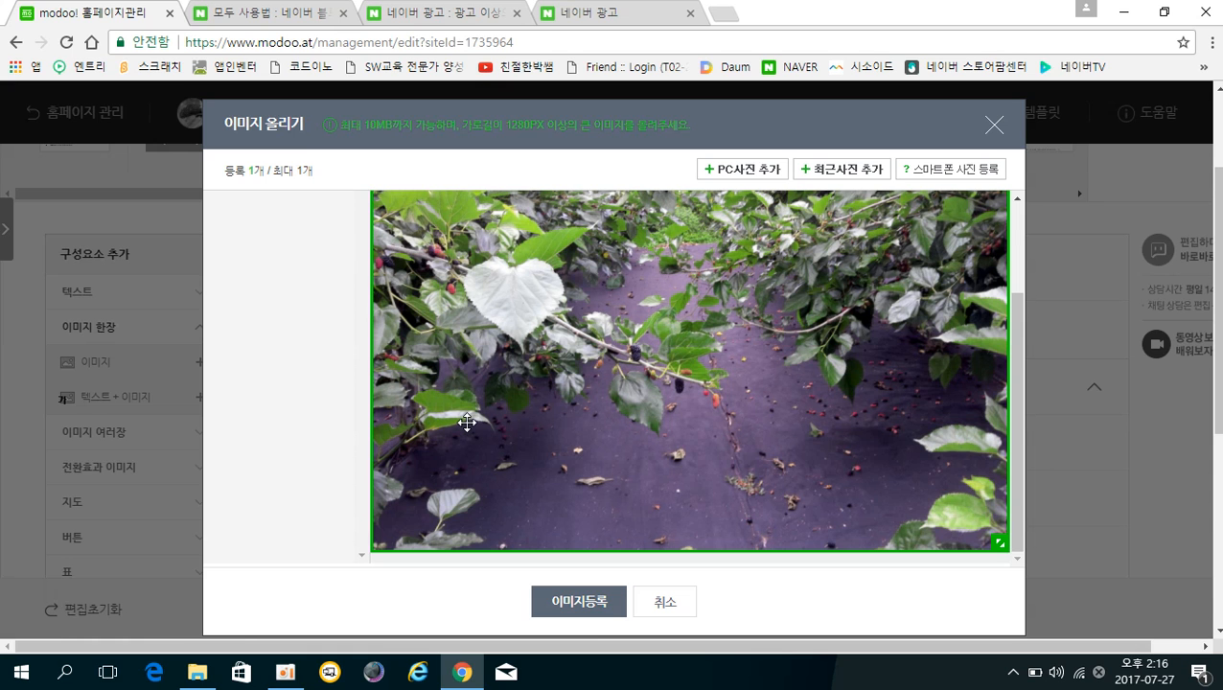
pyautogui.click(598, 603)
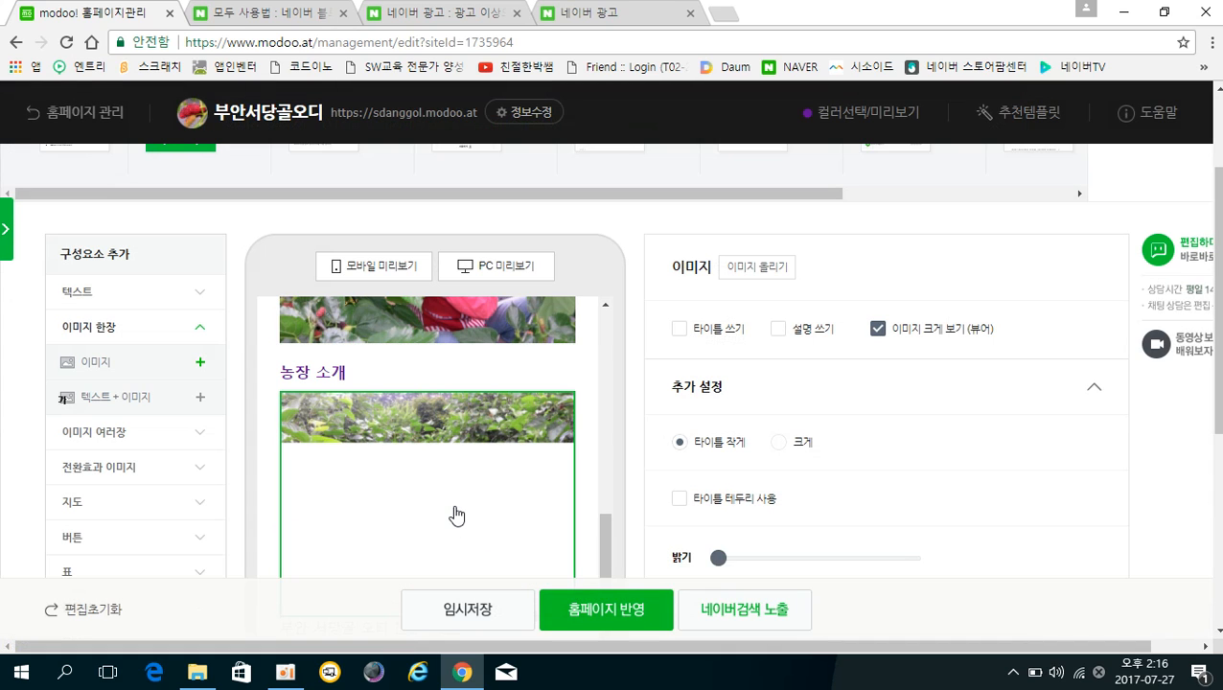
pyautogui.scroll(7, 480, 498)
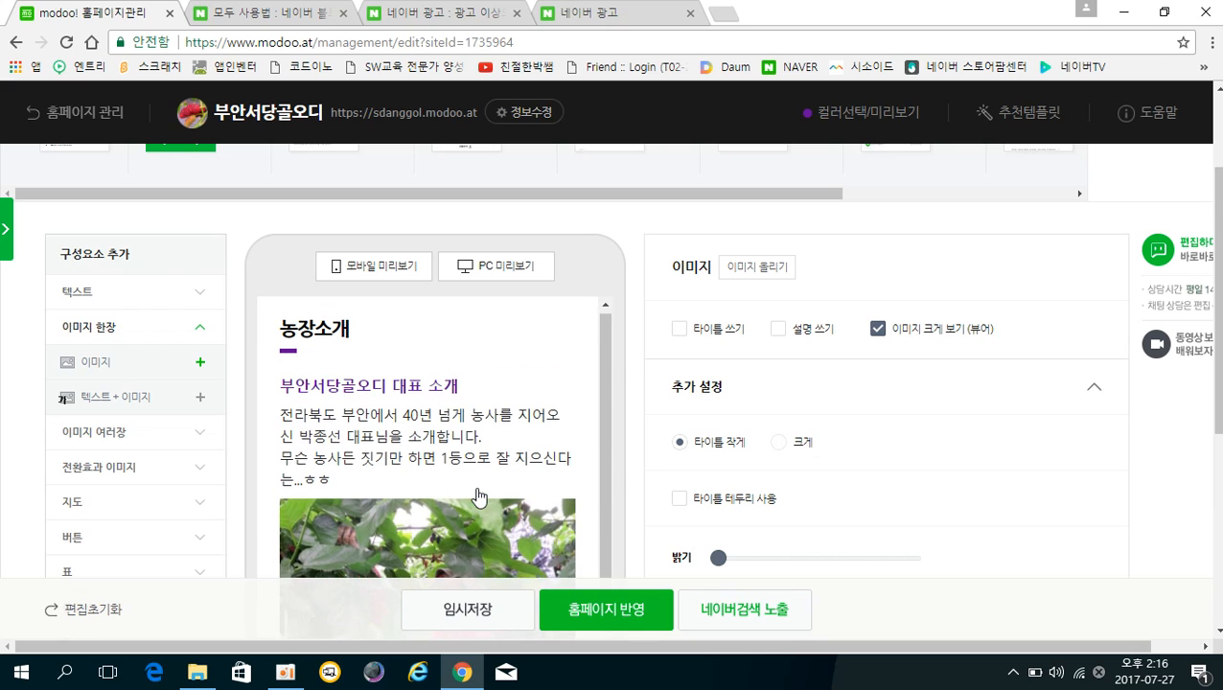
pyautogui.scroll(-4, 484, 489)
pyautogui.scroll(-5, 485, 487)
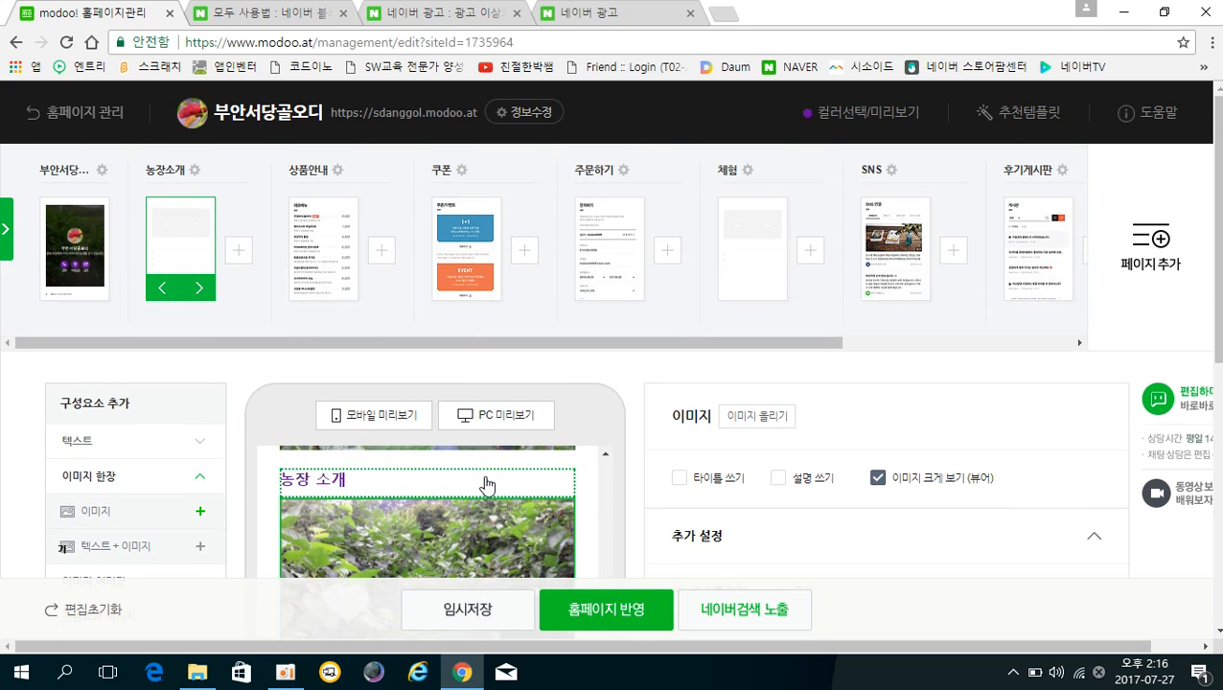
pyautogui.moveTo(1219, 304); pyautogui.dragTo(1219, 311)
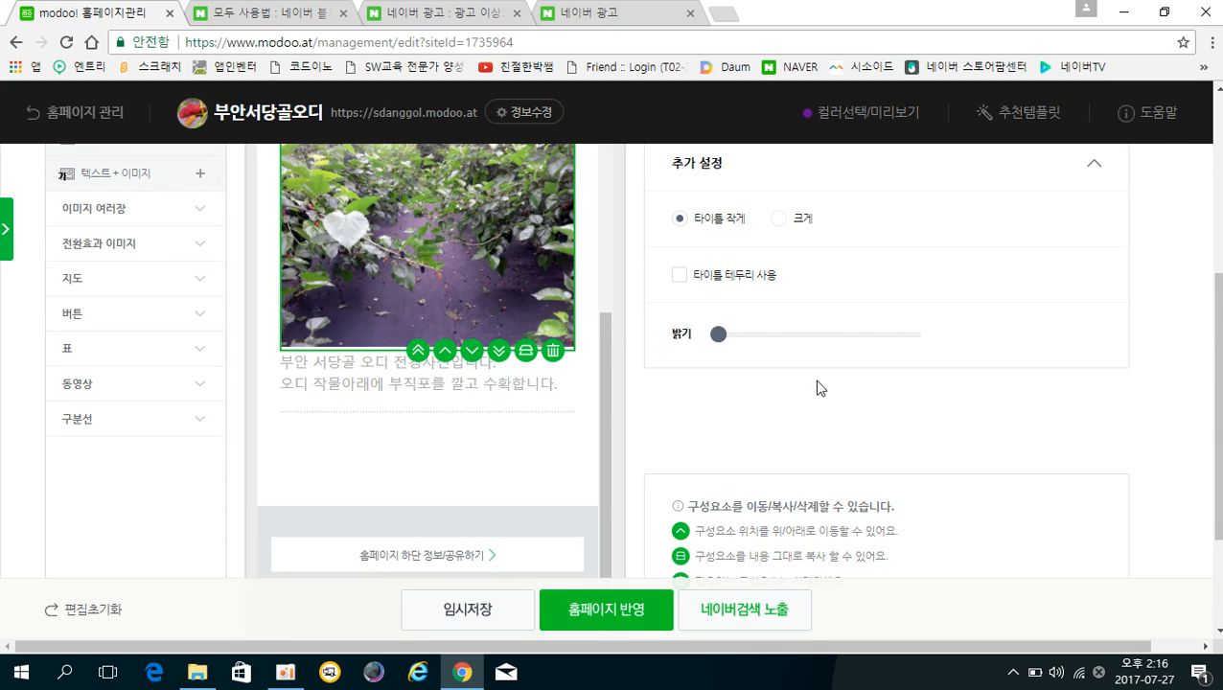
pyautogui.click(438, 434)
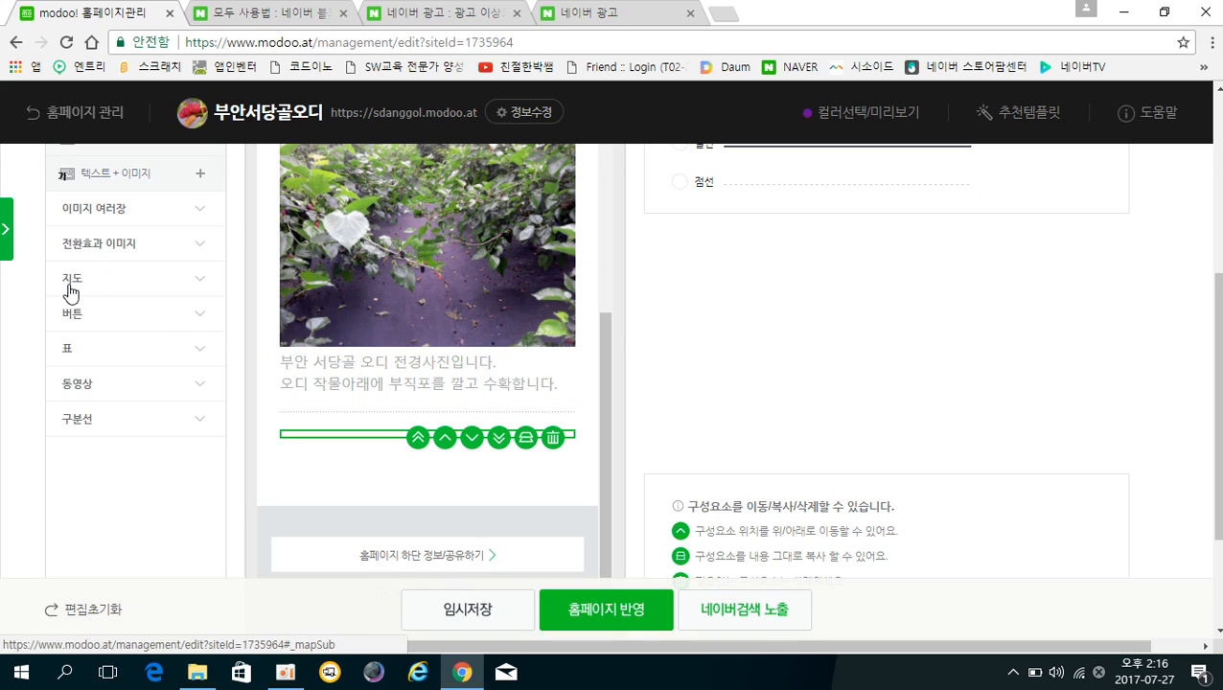
pyautogui.scroll(1, 74, 276)
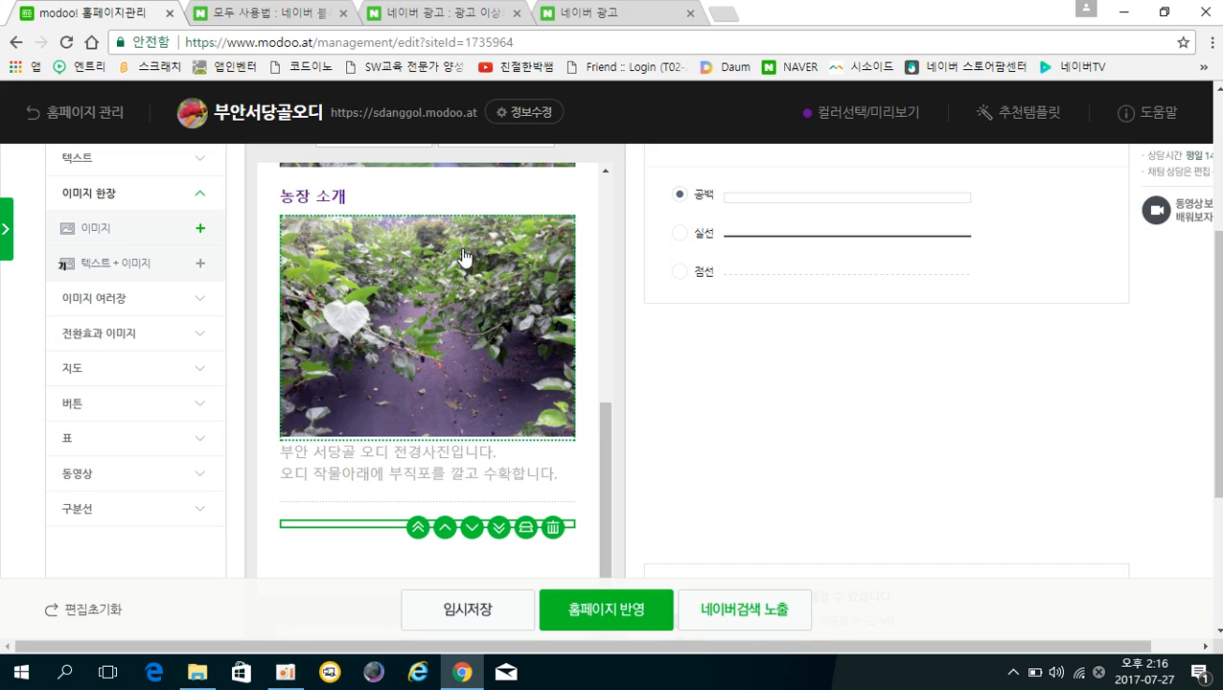
pyautogui.click(436, 342)
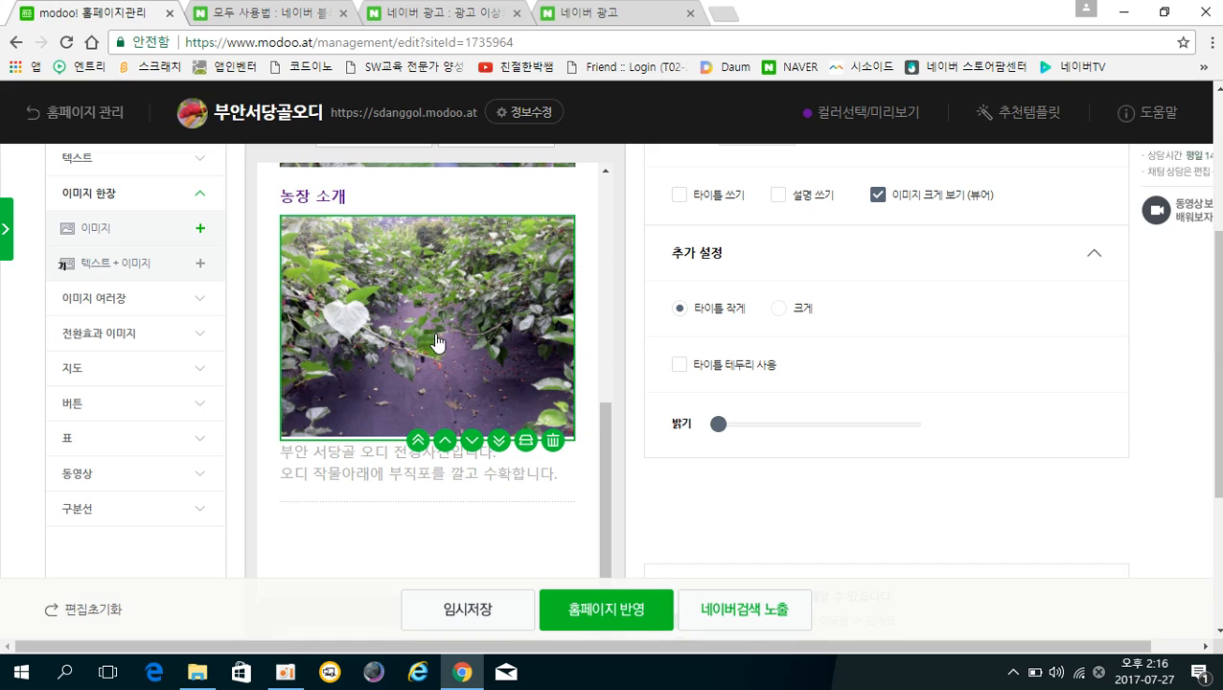
# Copy the mulberry-field photo block and drag the copy below the intro caption.
pyautogui.click(526, 440)
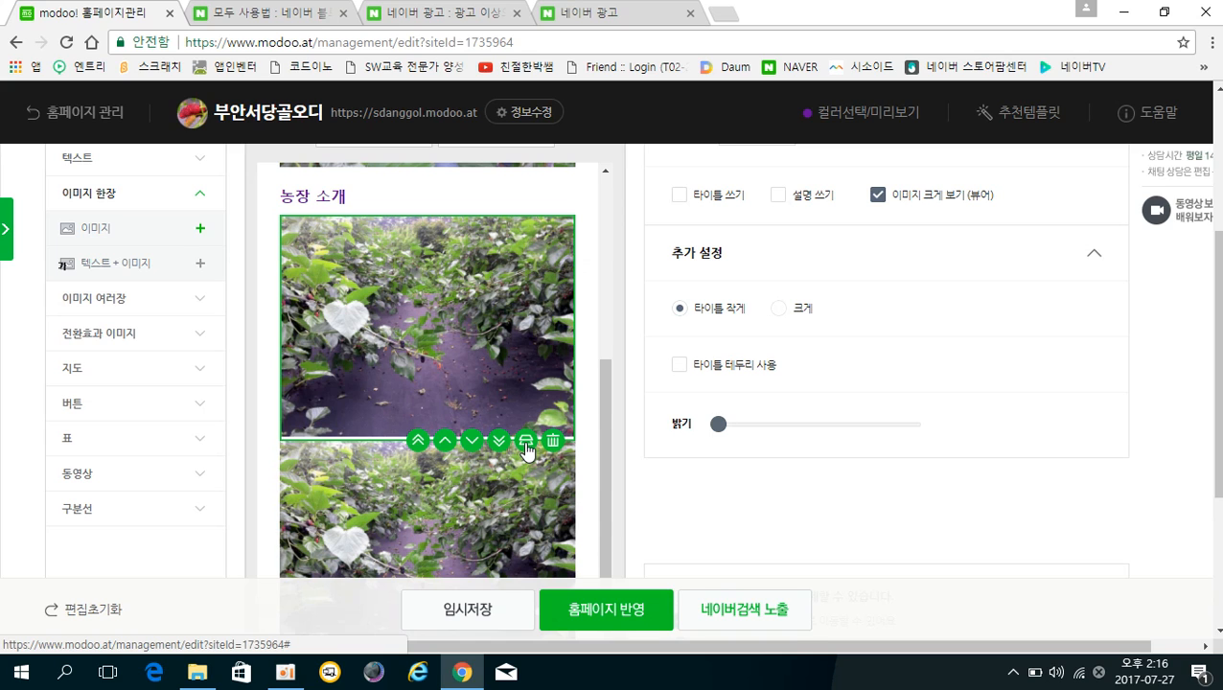
pyautogui.scroll(-3, 522, 436)
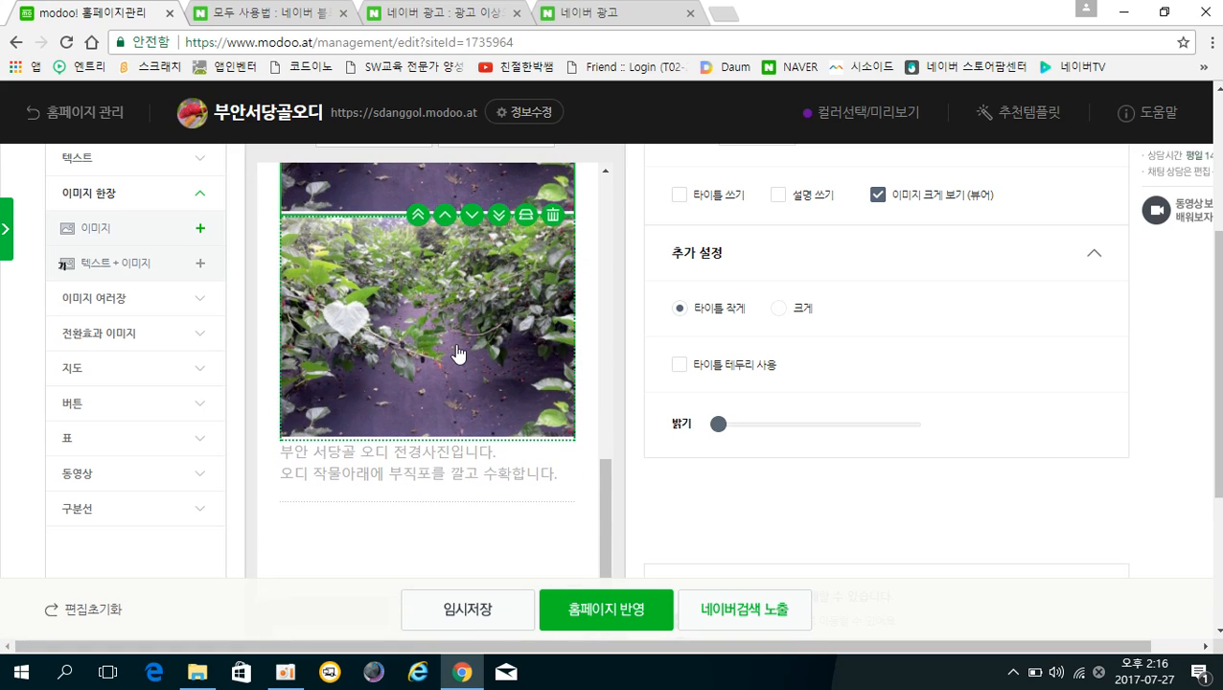
pyautogui.click(460, 350)
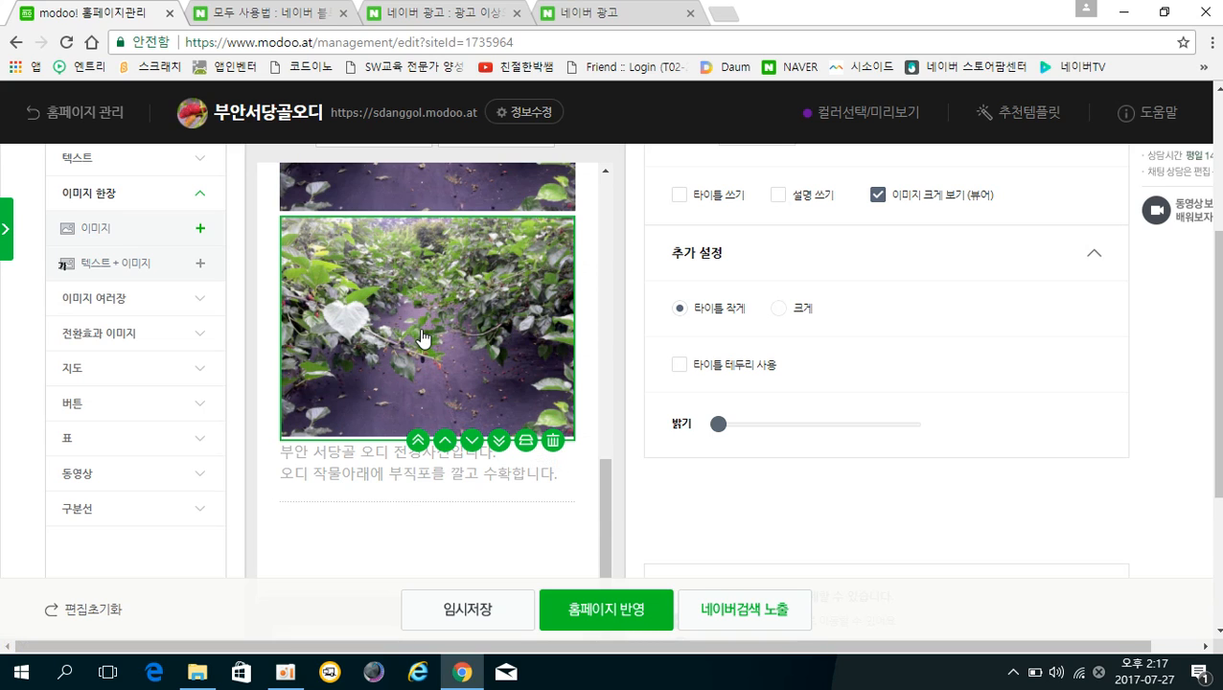
pyautogui.moveTo(423, 339); pyautogui.dragTo(436, 374)
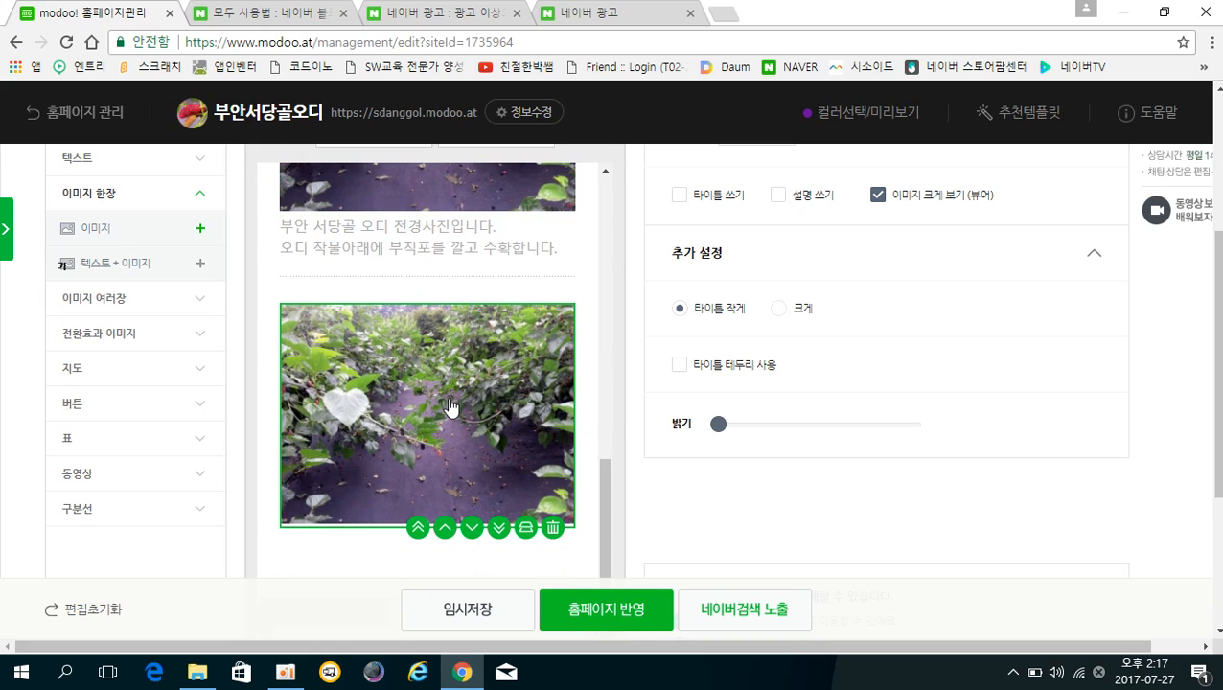
pyautogui.scroll(1, 463, 445)
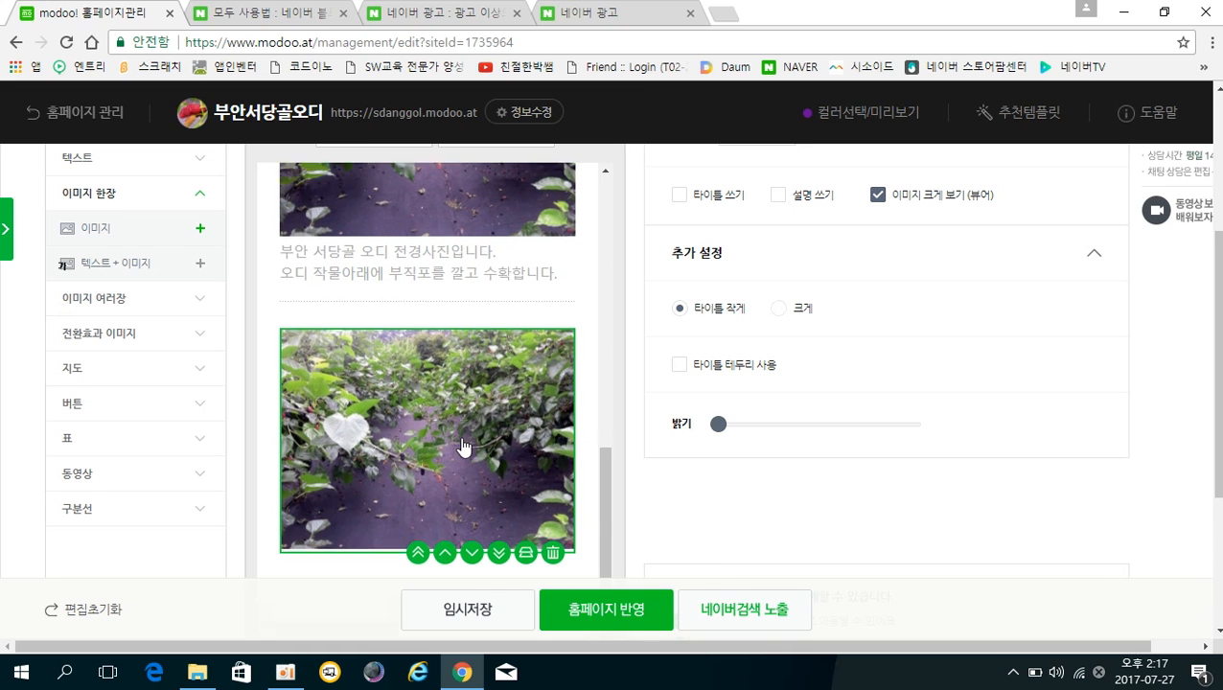
pyautogui.scroll(-1, 467, 440)
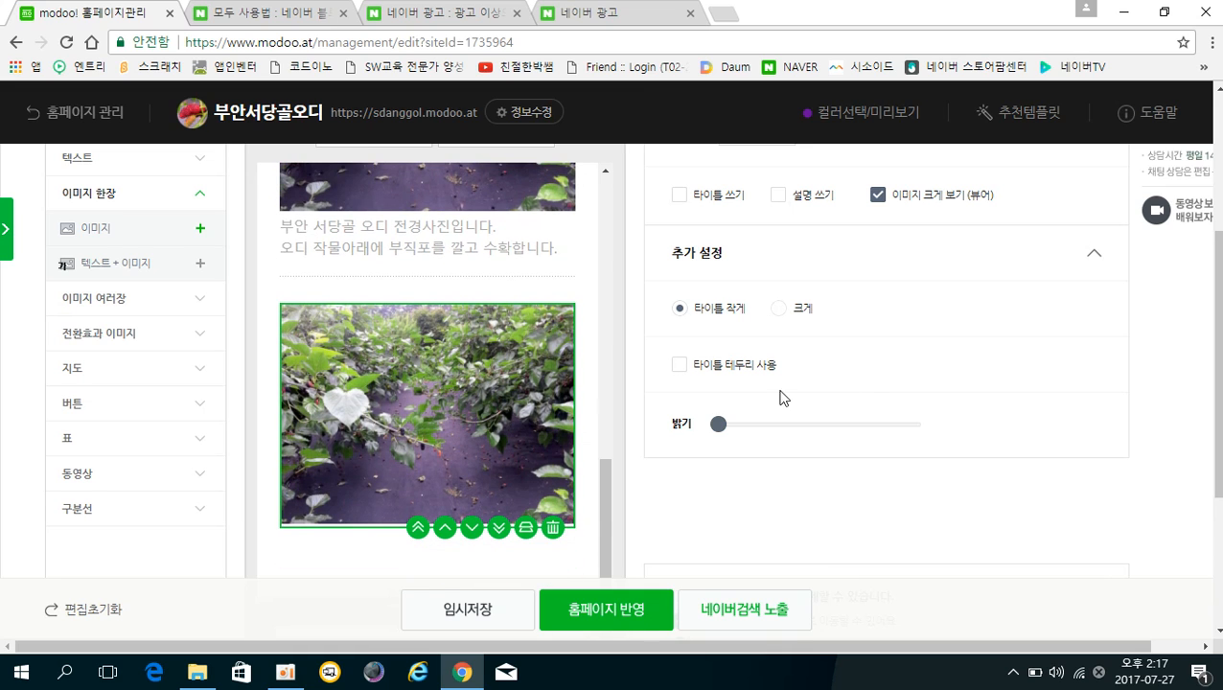
pyautogui.scroll(2, 783, 397)
pyautogui.scroll(-3, 715, 468)
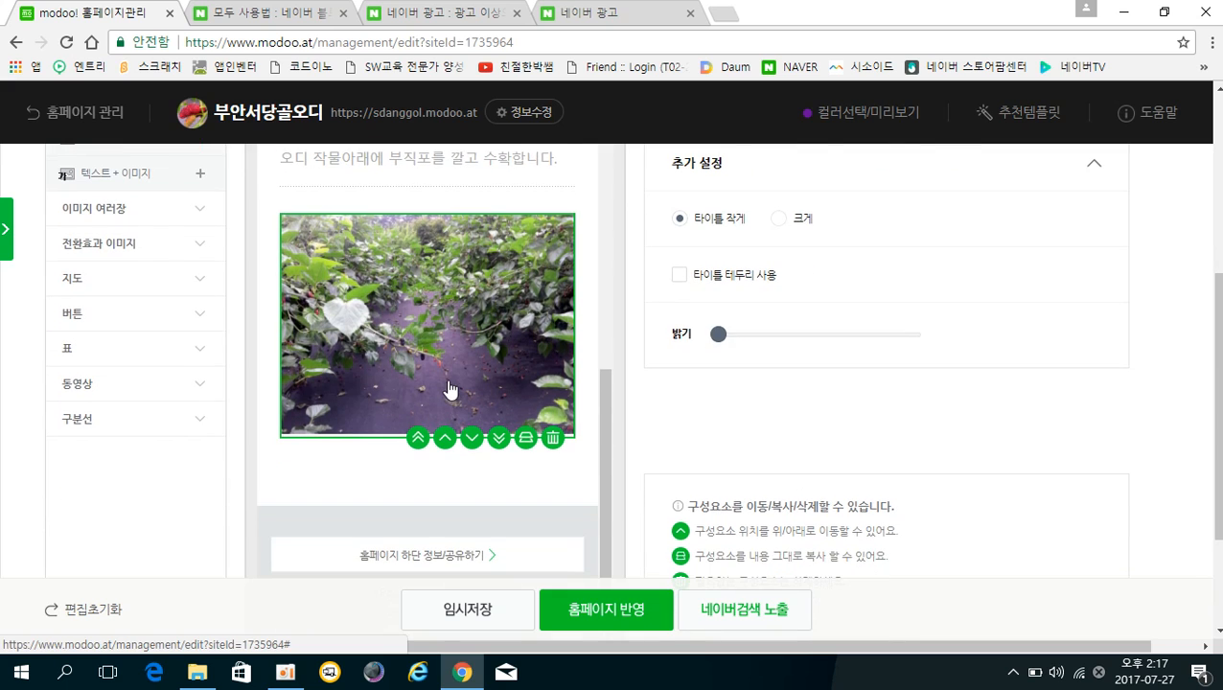
pyautogui.scroll(2, 884, 370)
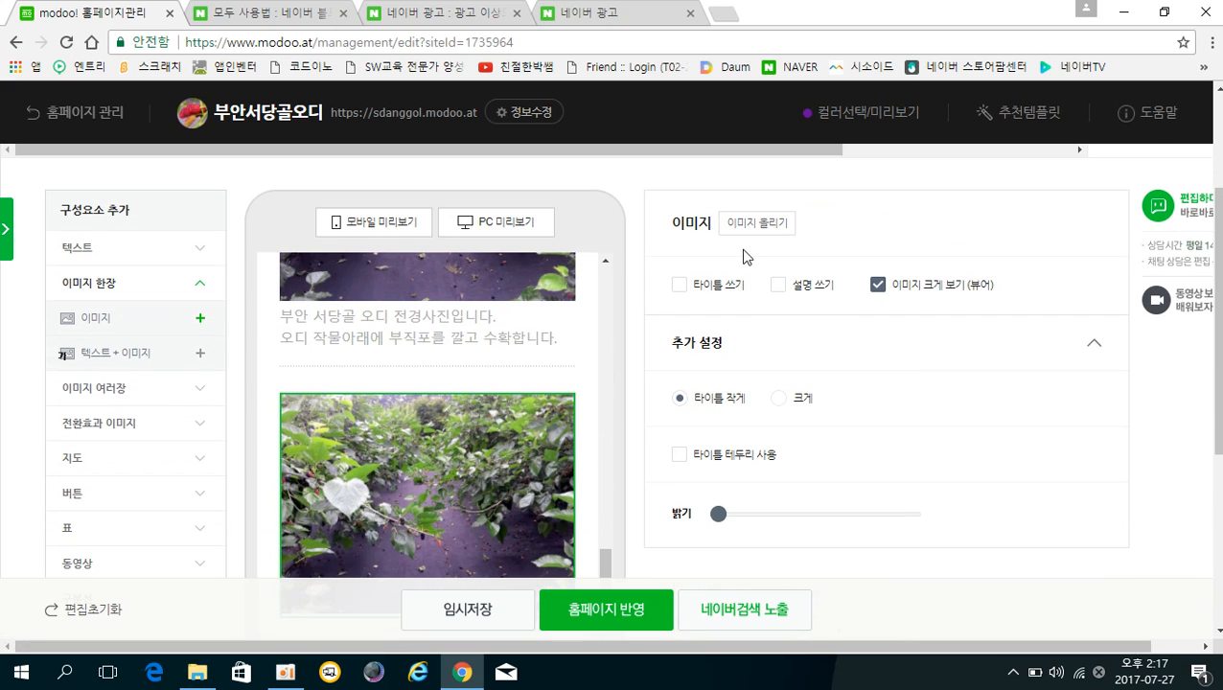
# Swap the copied block's photo for IMG_20130610_183321, the red mulberry close-up.
pyautogui.click(749, 230)
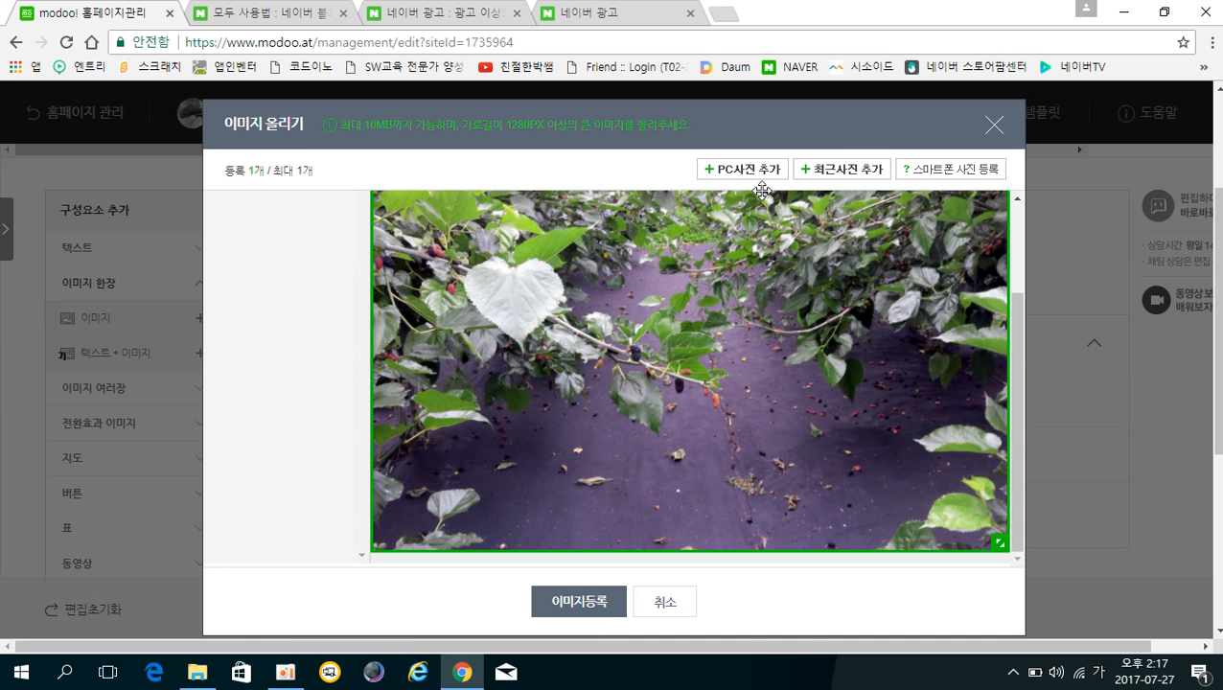
pyautogui.click(755, 171)
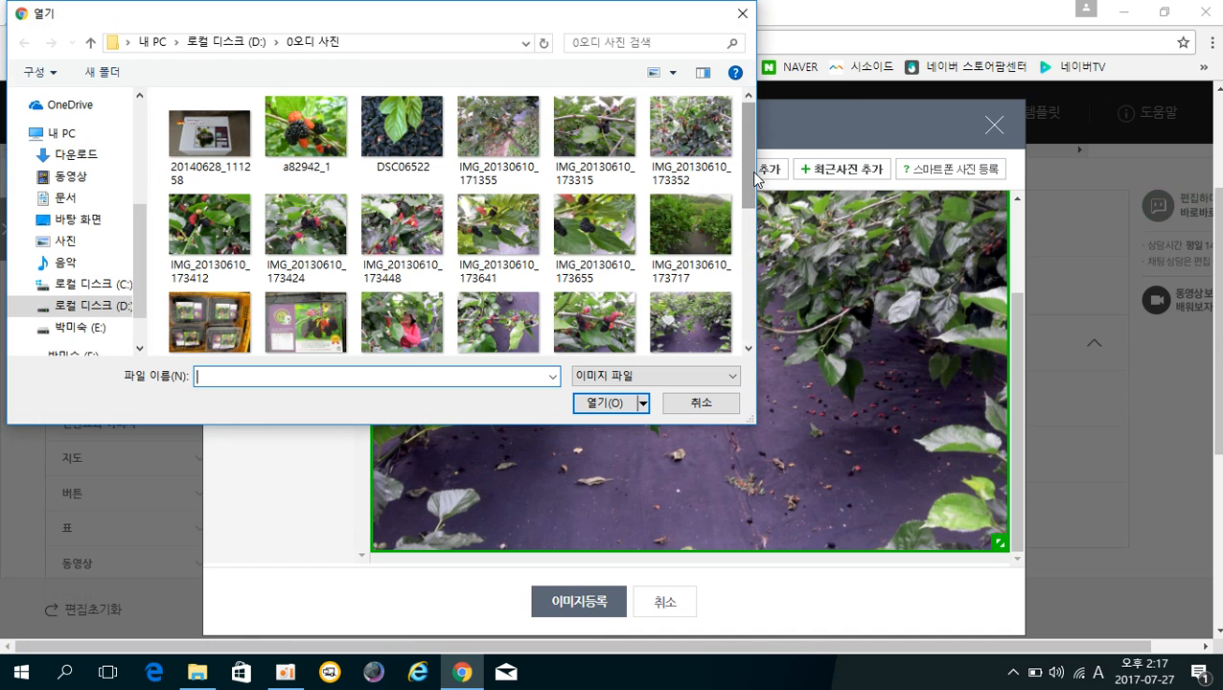
pyautogui.scroll(-3, 373, 212)
pyautogui.scroll(-2, 378, 213)
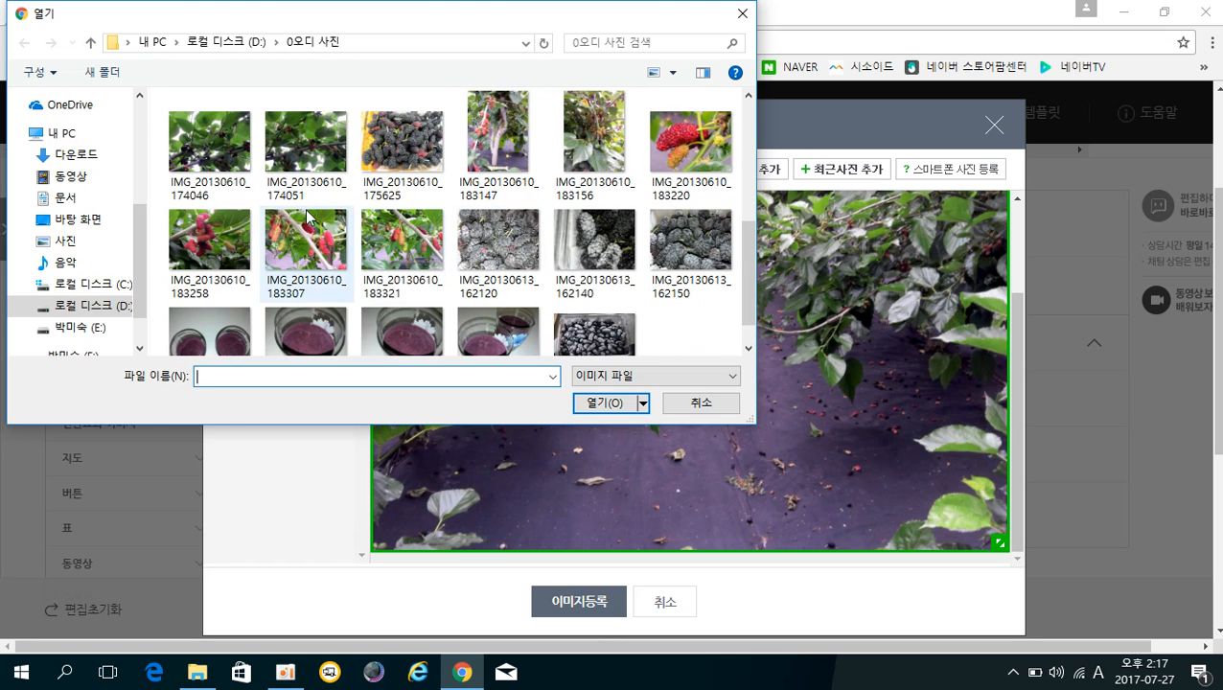
pyautogui.click(393, 251)
pyautogui.click(609, 407)
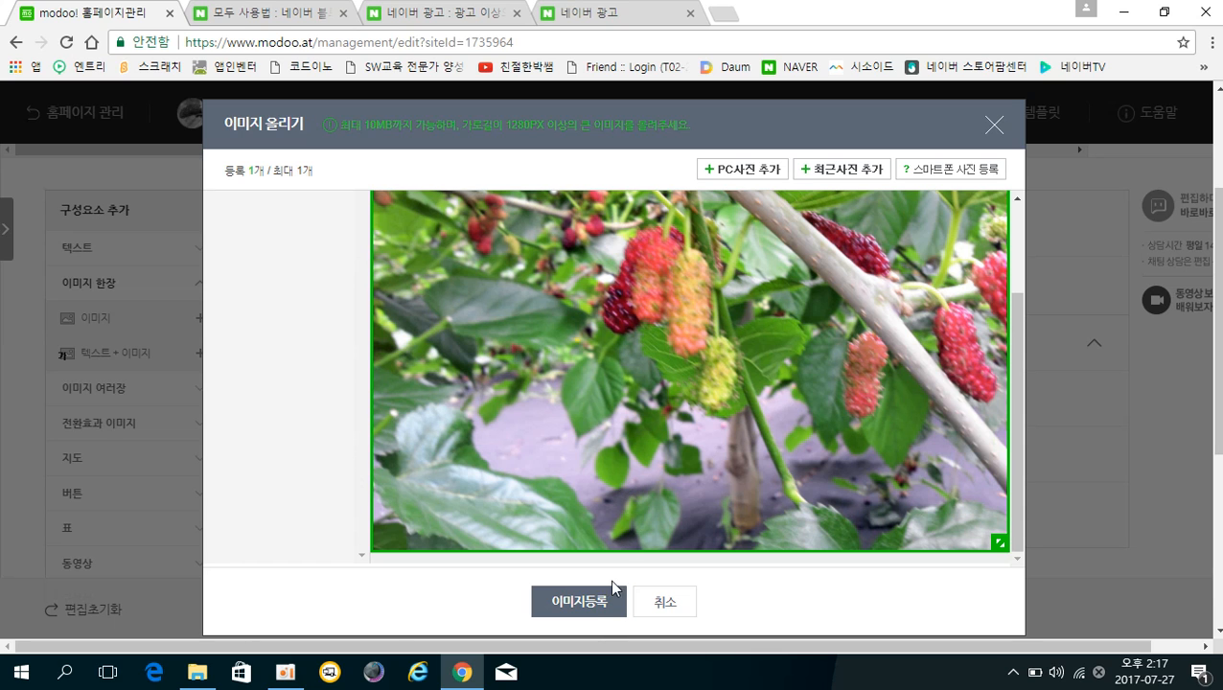
pyautogui.click(588, 600)
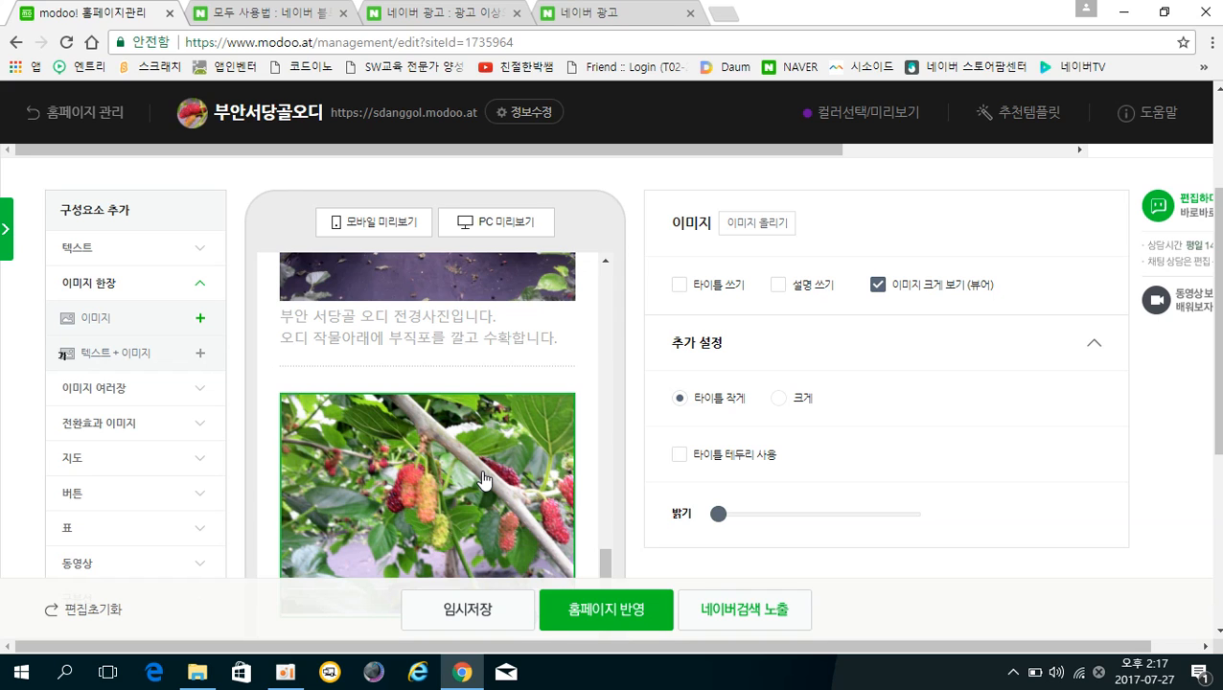
# Duplicate the two-line farm caption and drag the copy beneath the red-mulberry photo.
pyautogui.scroll(5, 486, 480)
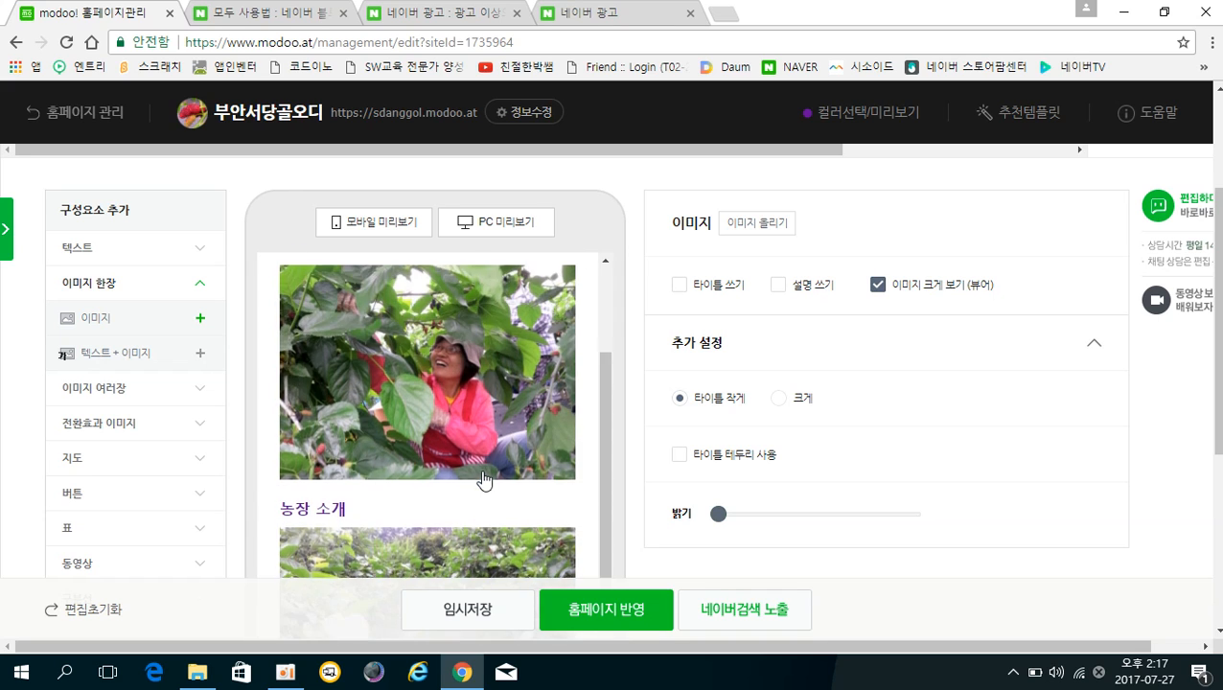
pyautogui.scroll(-5, 488, 480)
pyautogui.scroll(-5, 488, 479)
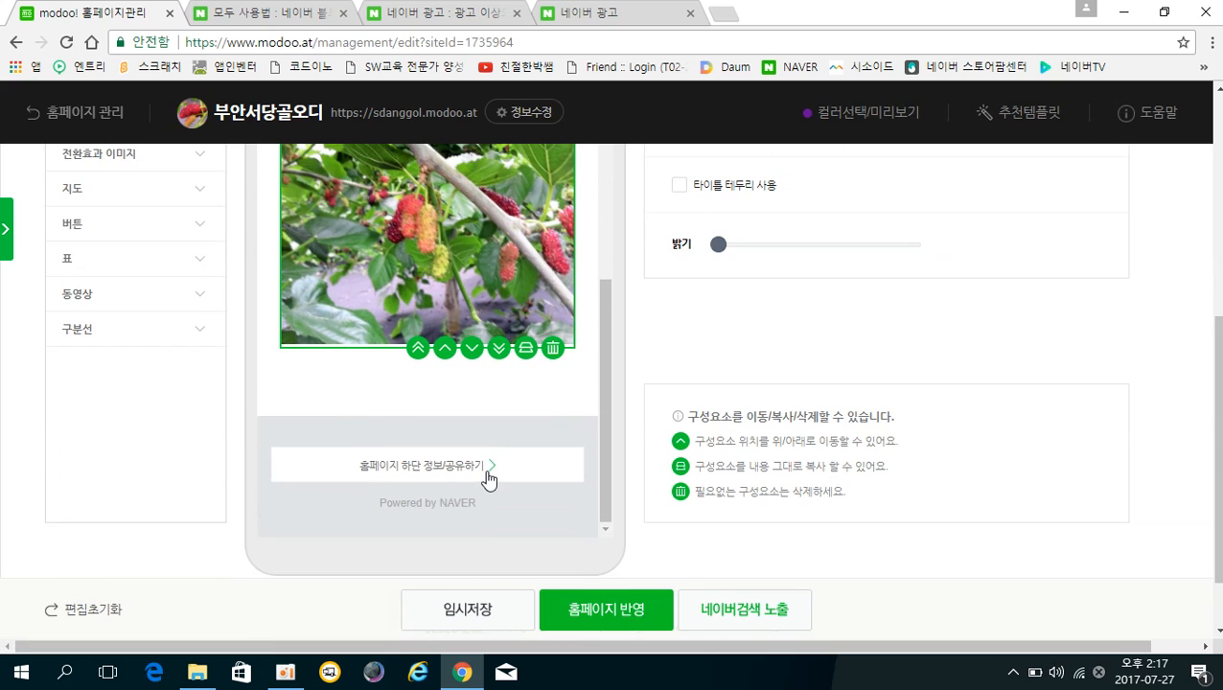
pyautogui.scroll(3, 484, 478)
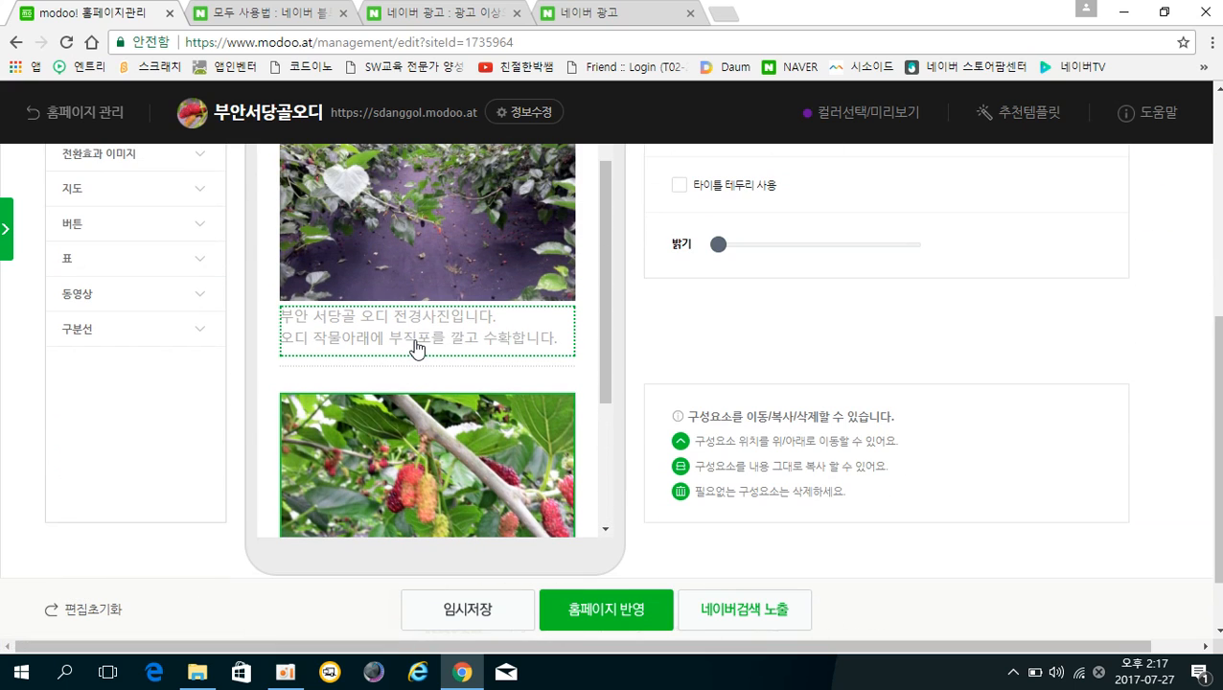
pyautogui.click(416, 348)
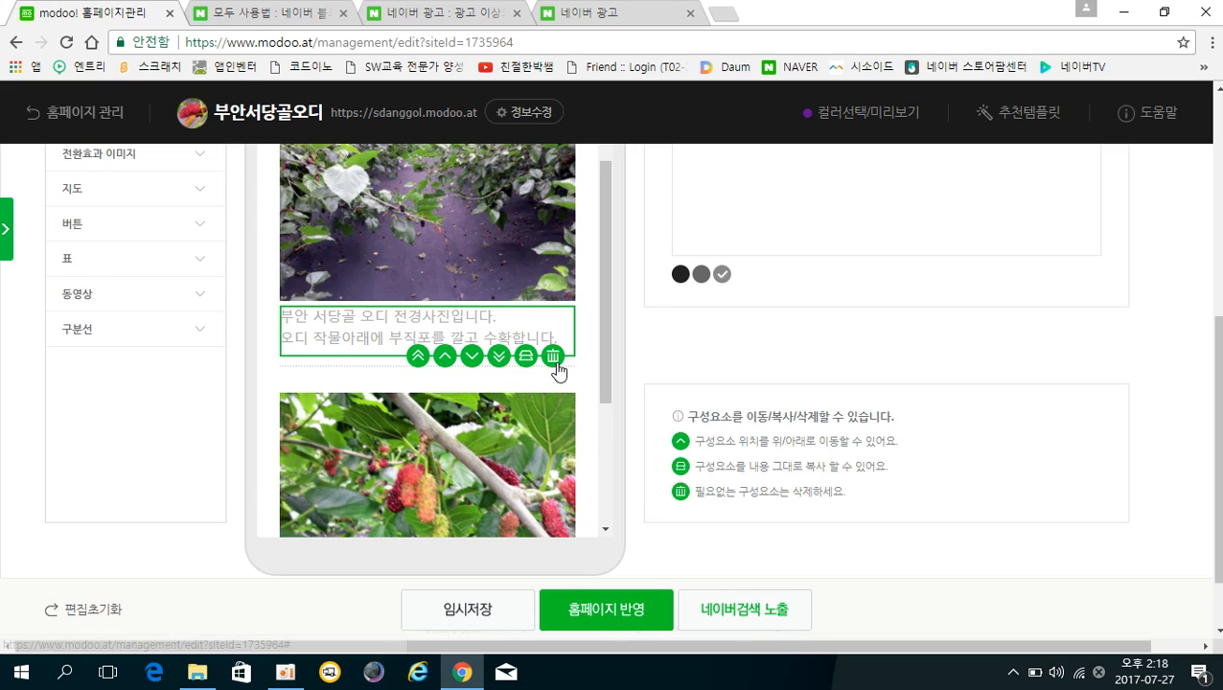
pyautogui.click(525, 357)
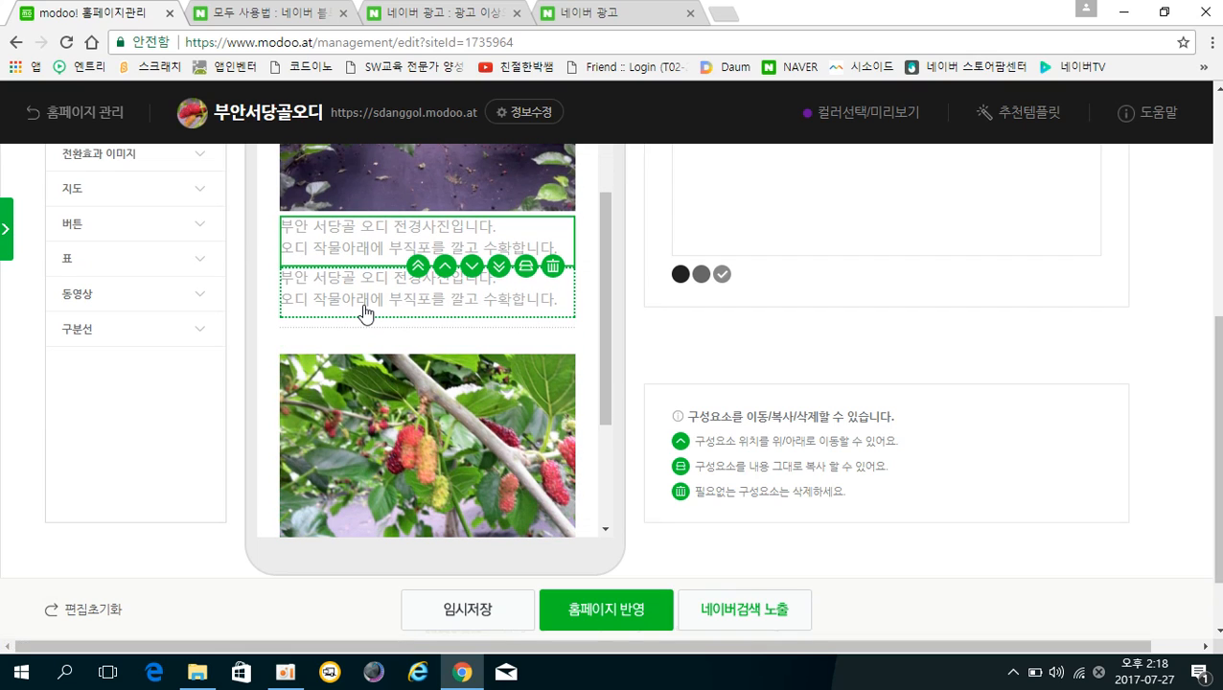
pyautogui.click(364, 308)
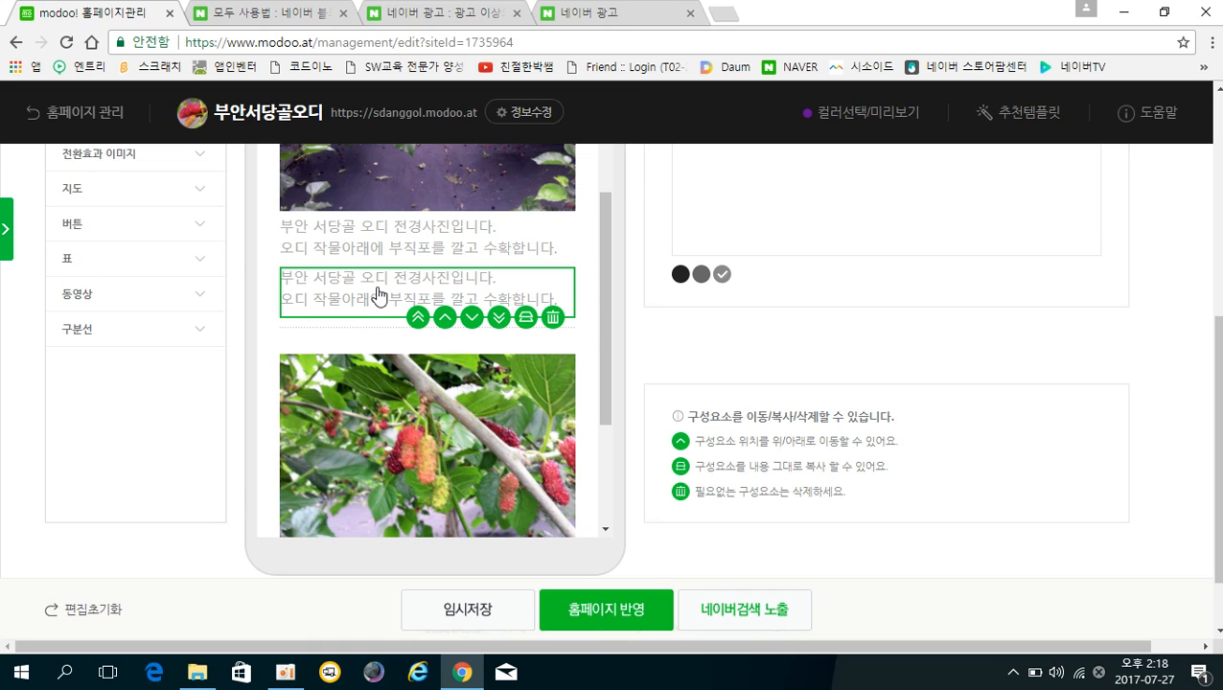
pyautogui.moveTo(380, 296); pyautogui.dragTo(373, 375)
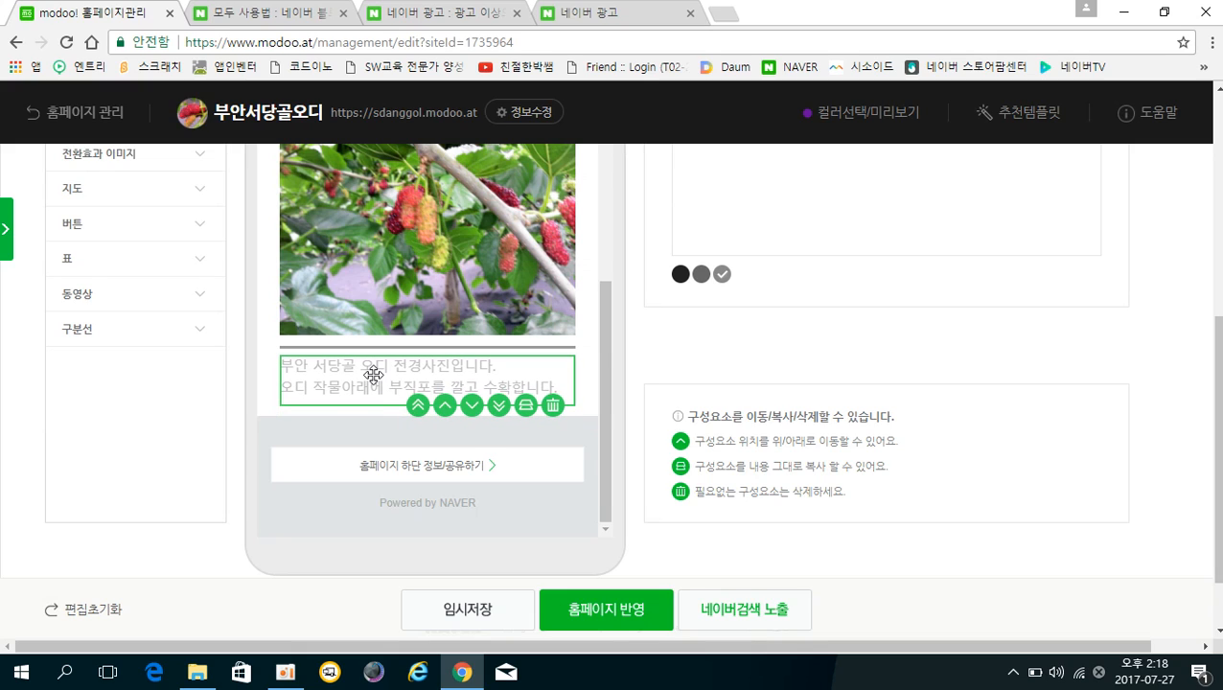
pyautogui.scroll(4, 400, 357)
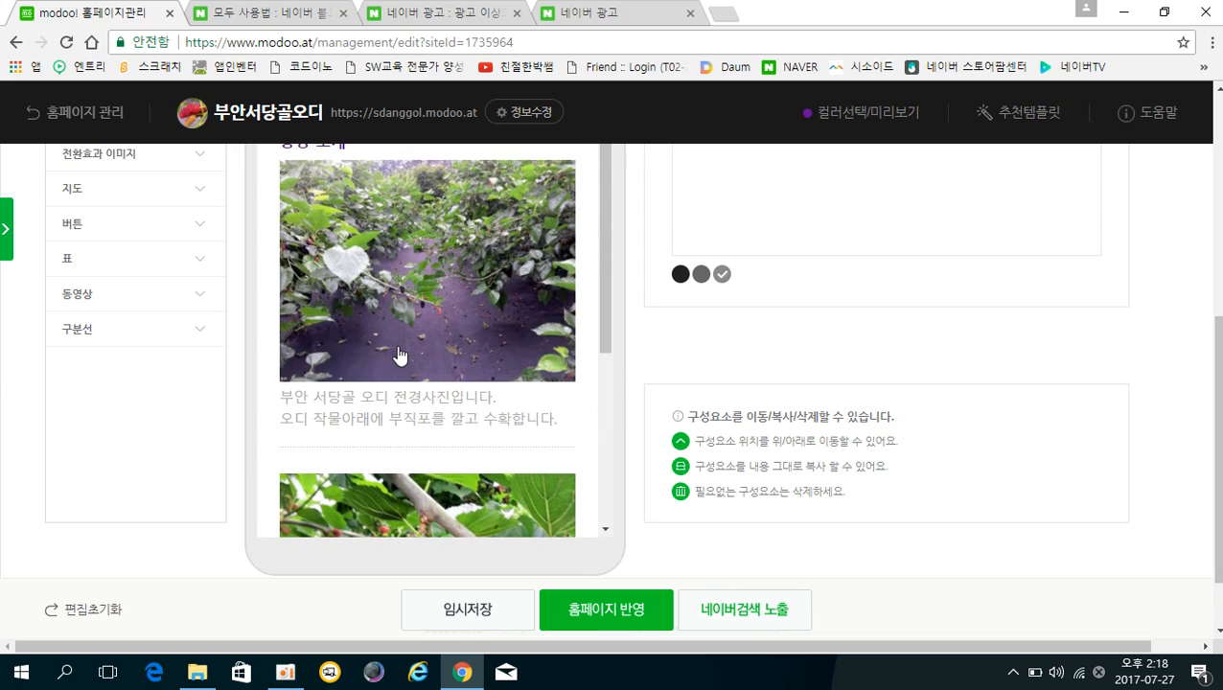
pyautogui.scroll(-4, 400, 357)
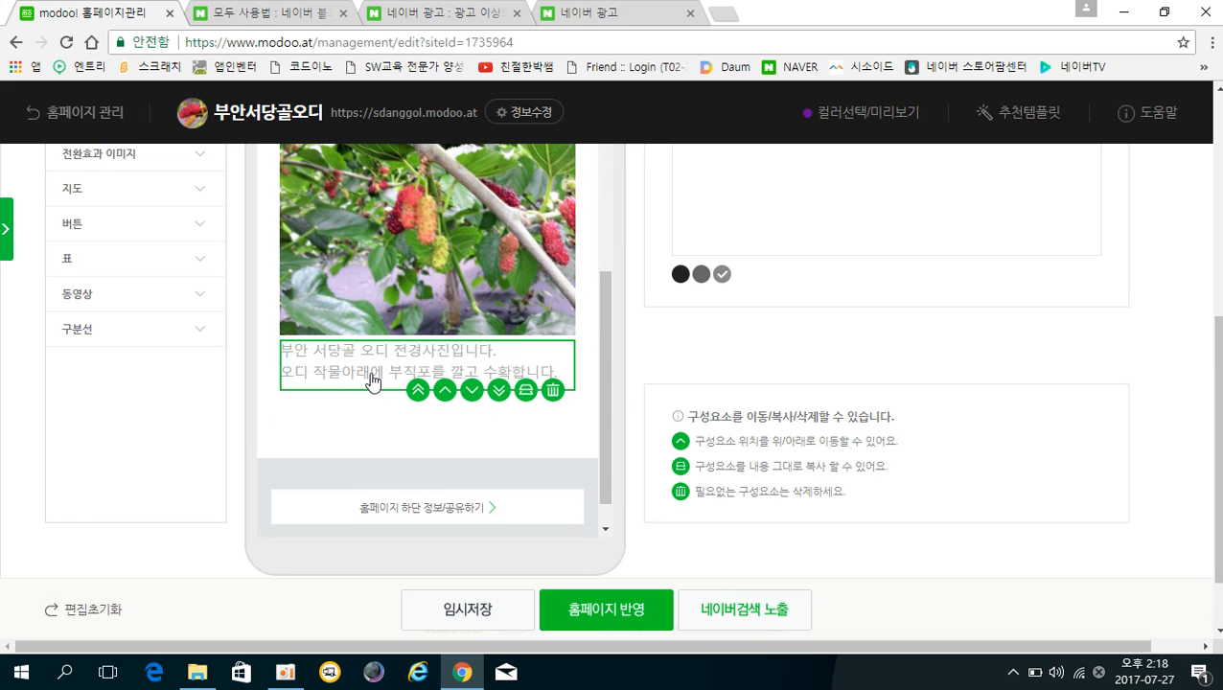
pyautogui.scroll(2, 677, 363)
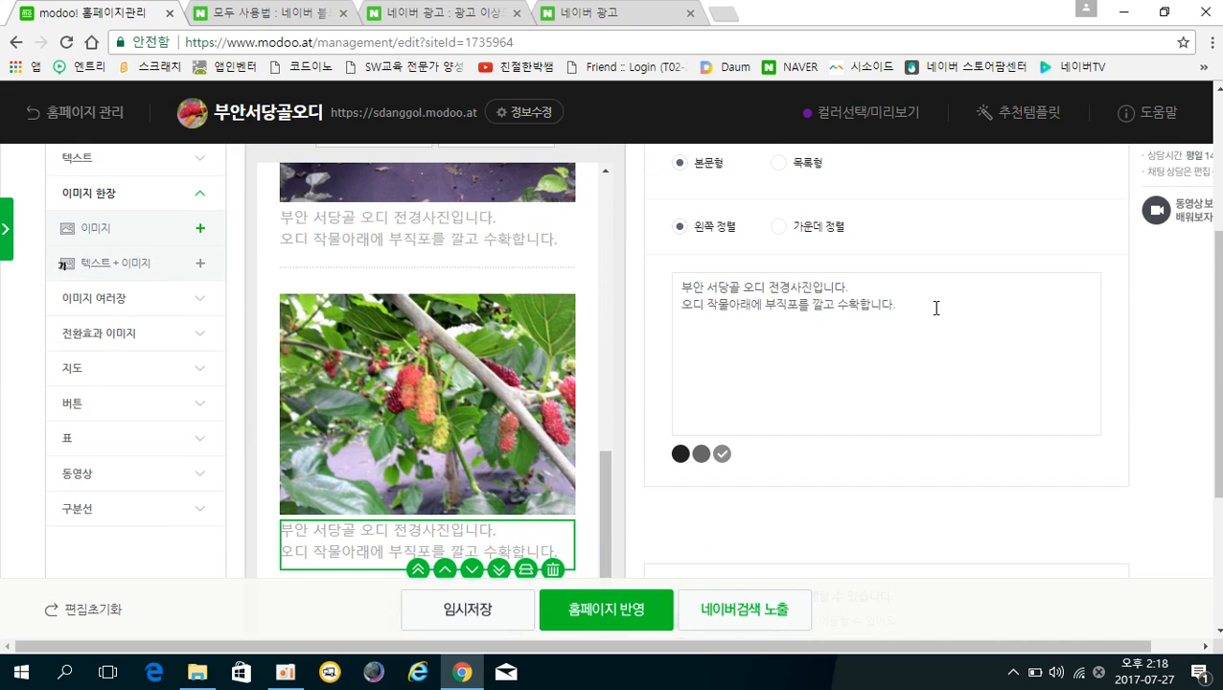
# Replace the copied caption with '오디가 익어가고 있습니다.' plus a line about ivory-to-red ripening.
pyautogui.moveTo(745, 324); pyautogui.dragTo(663, 290)
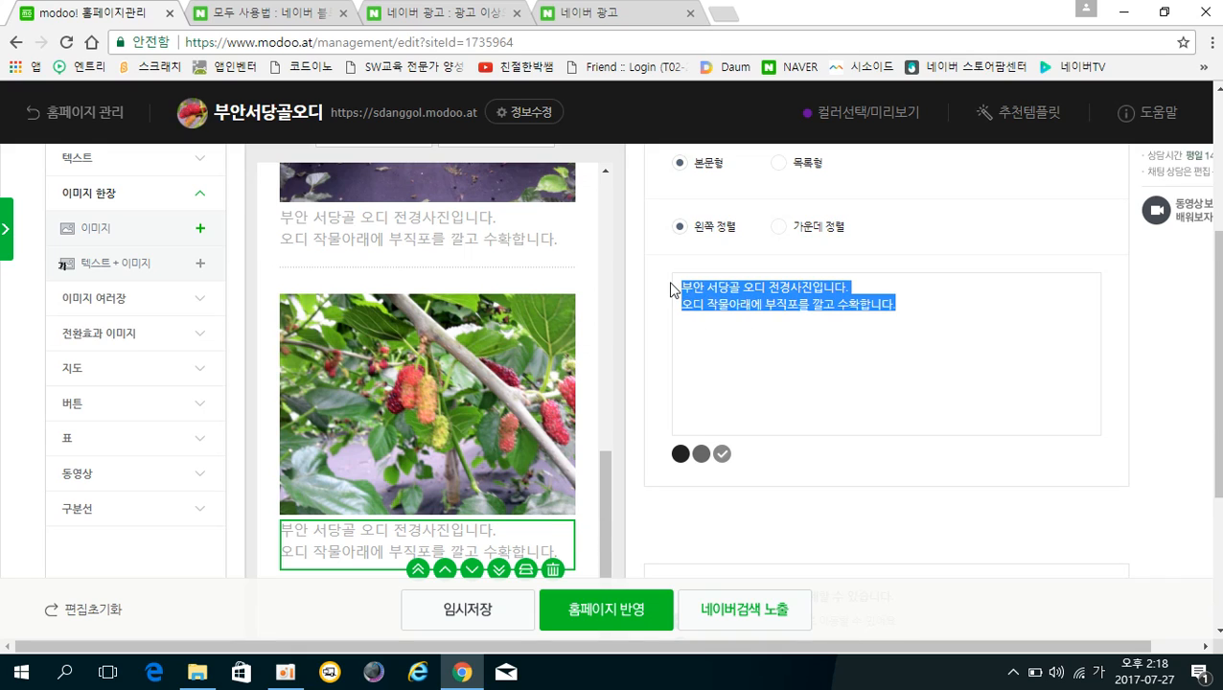
pyautogui.press('BackSpace')
pyautogui.write('오디가 익')
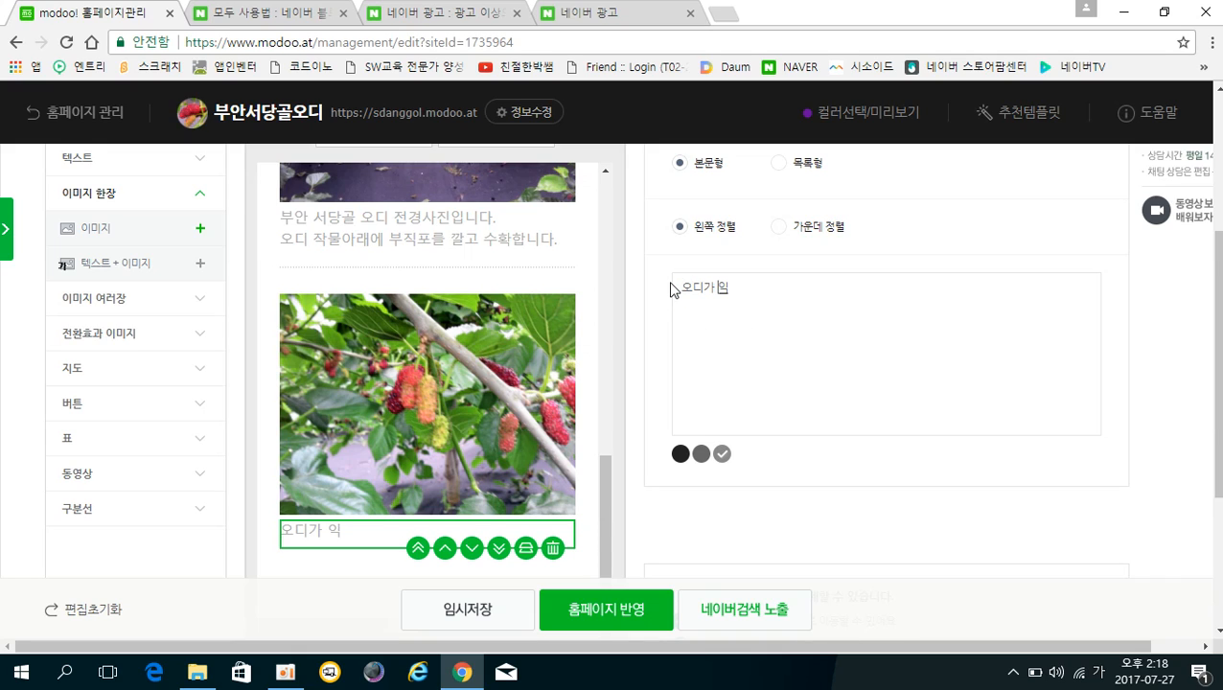
pyautogui.write('어가고 ㅇ있습니다.')
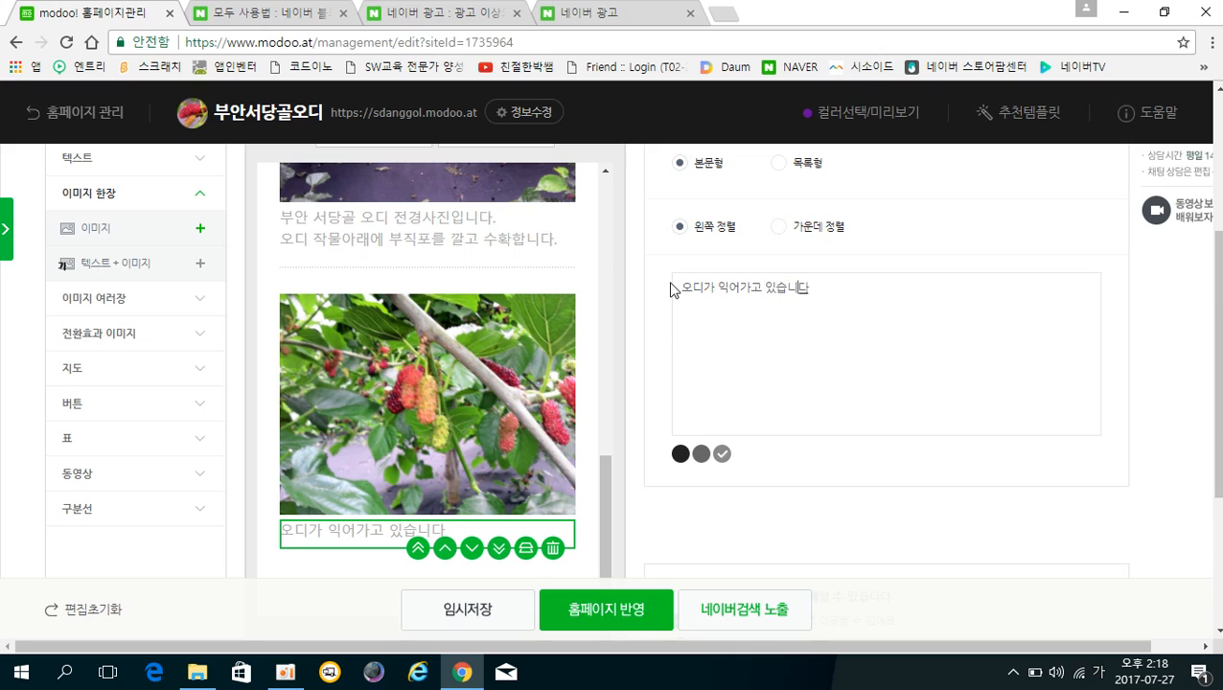
pyautogui.press('Return')
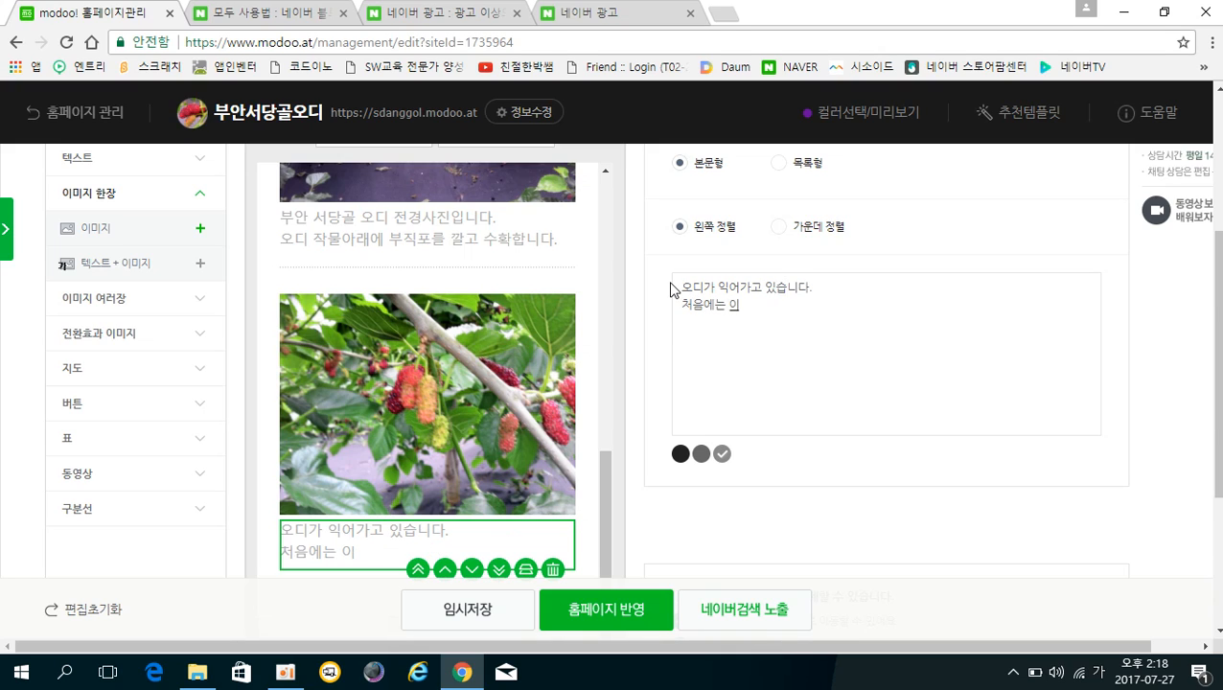
pyautogui.write('처음에는 아이보리색을 띠다')
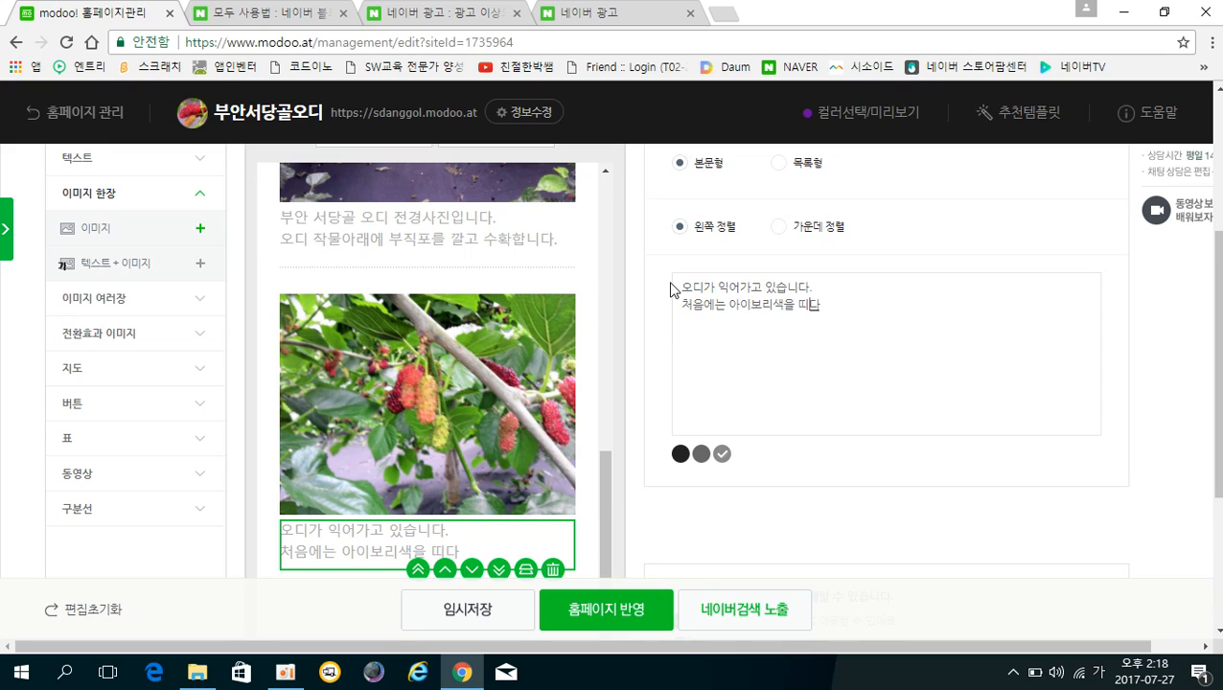
pyautogui.write('가 빨강색으로 ')
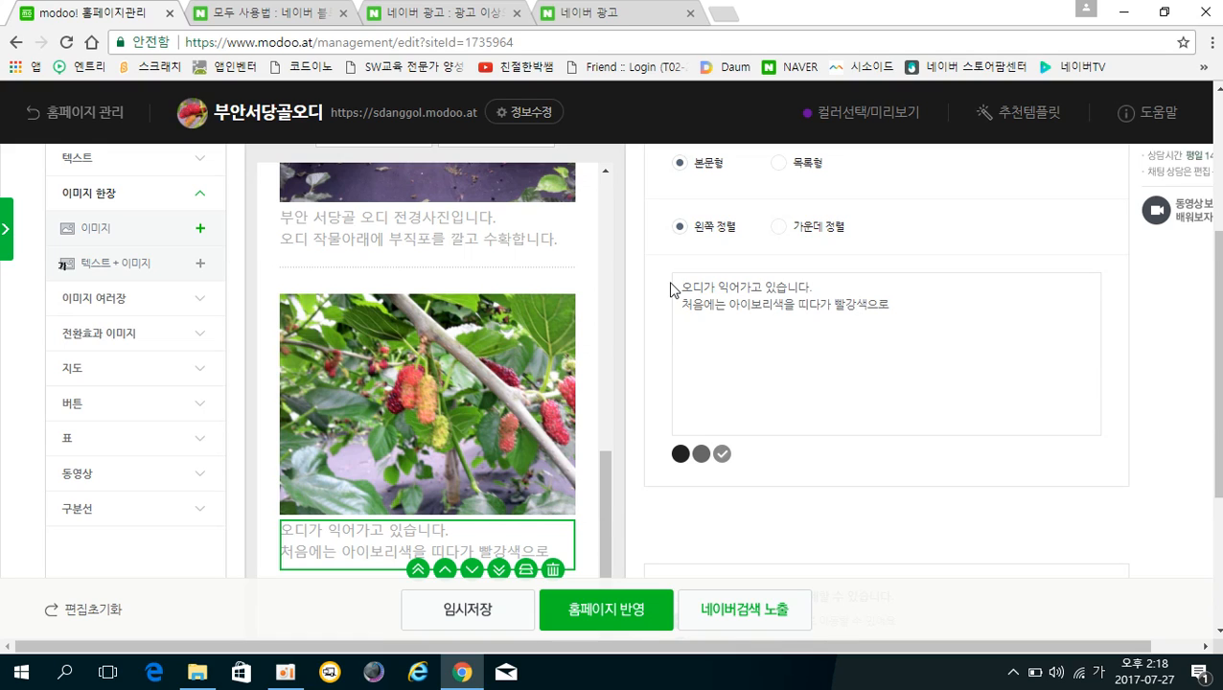
pyautogui.write('검부')
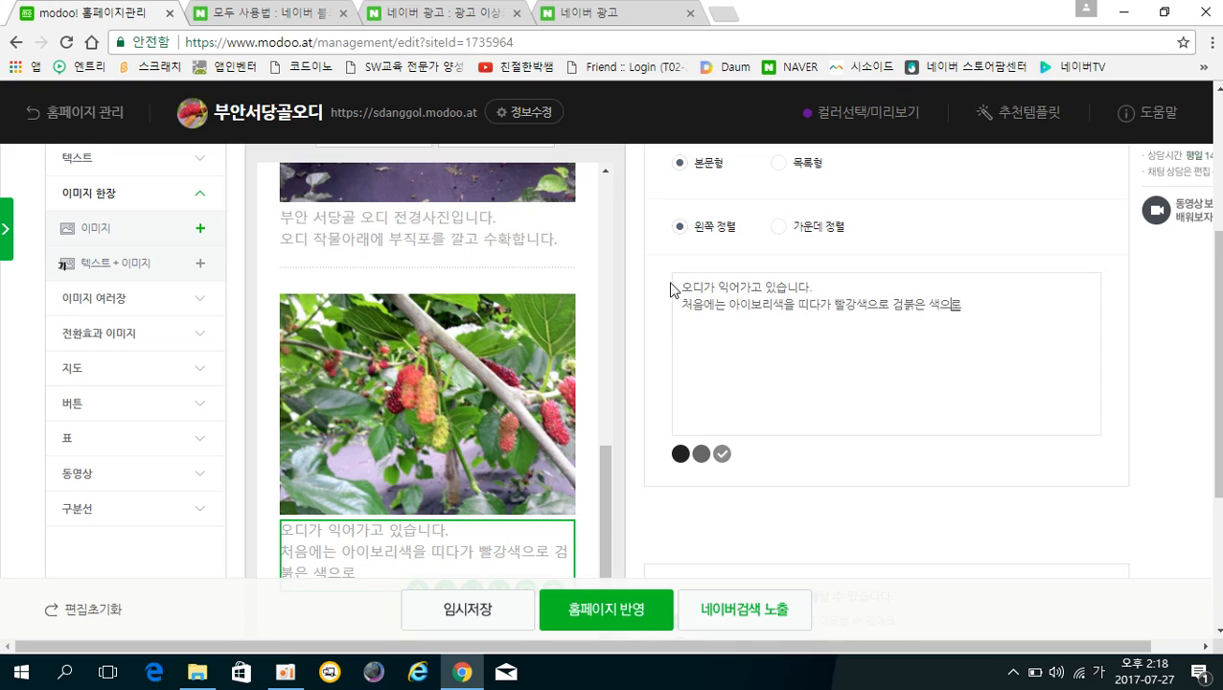
pyautogui.write('가는 ')
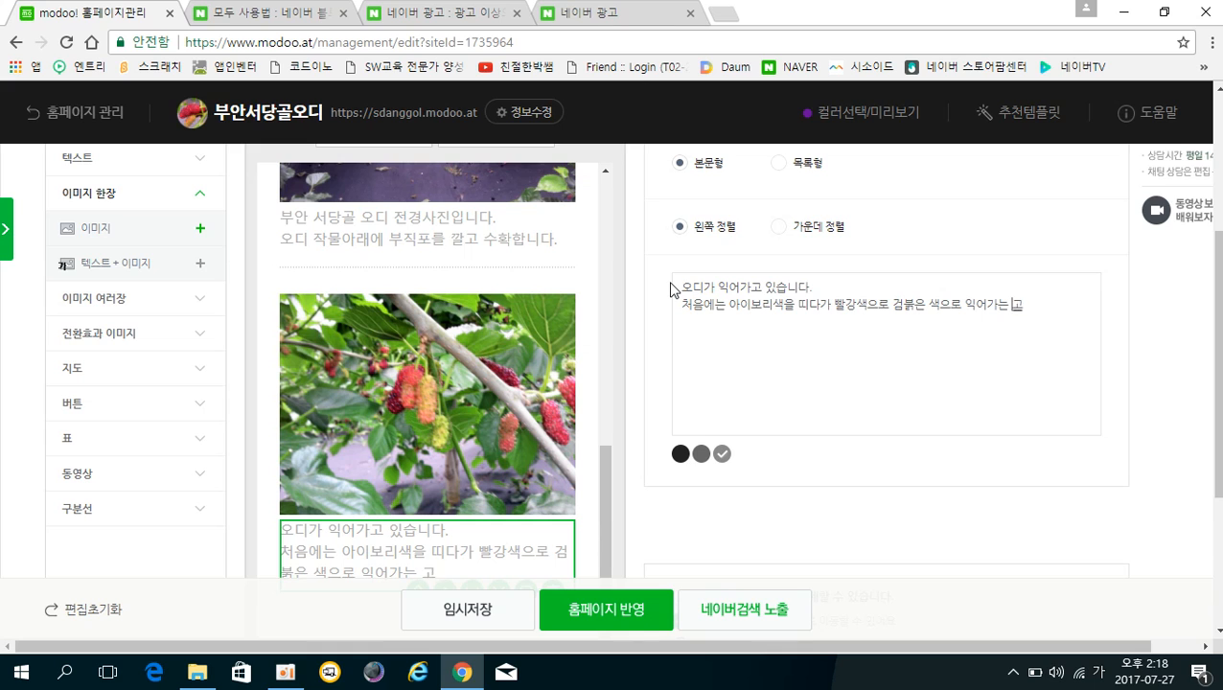
pyautogui.write('과정이랍니다.')
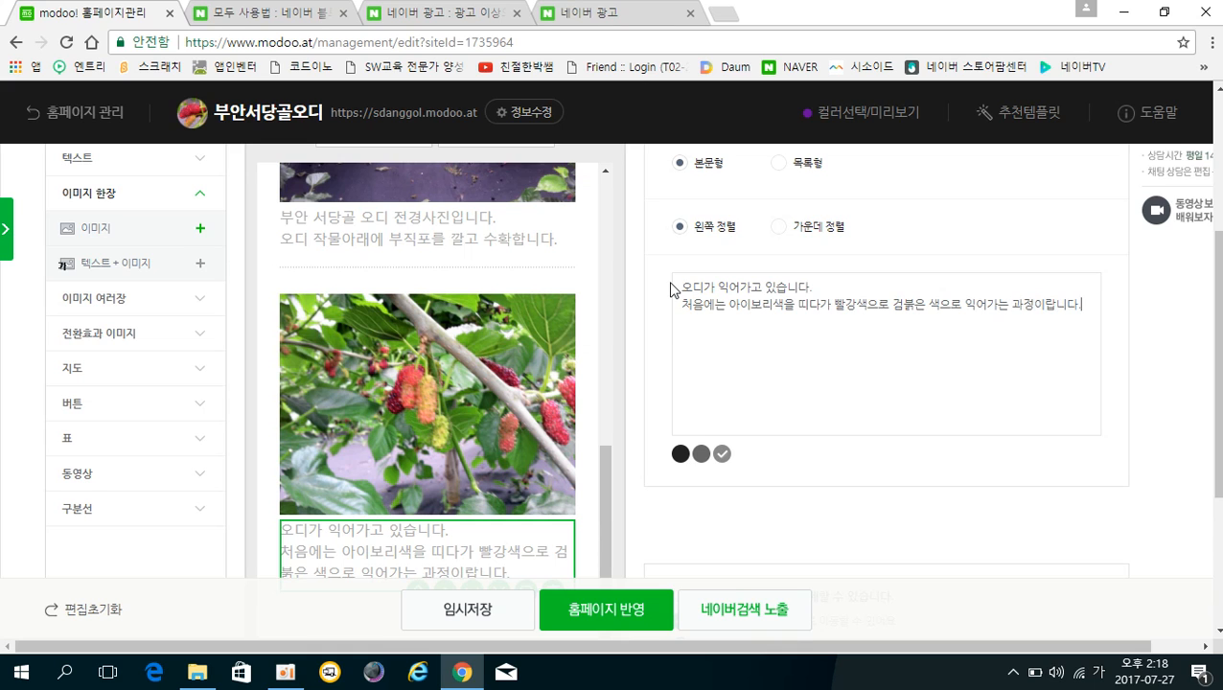
# Scroll through the editor and preview to review the rewritten mulberry caption.
pyautogui.scroll(-3, 439, 411)
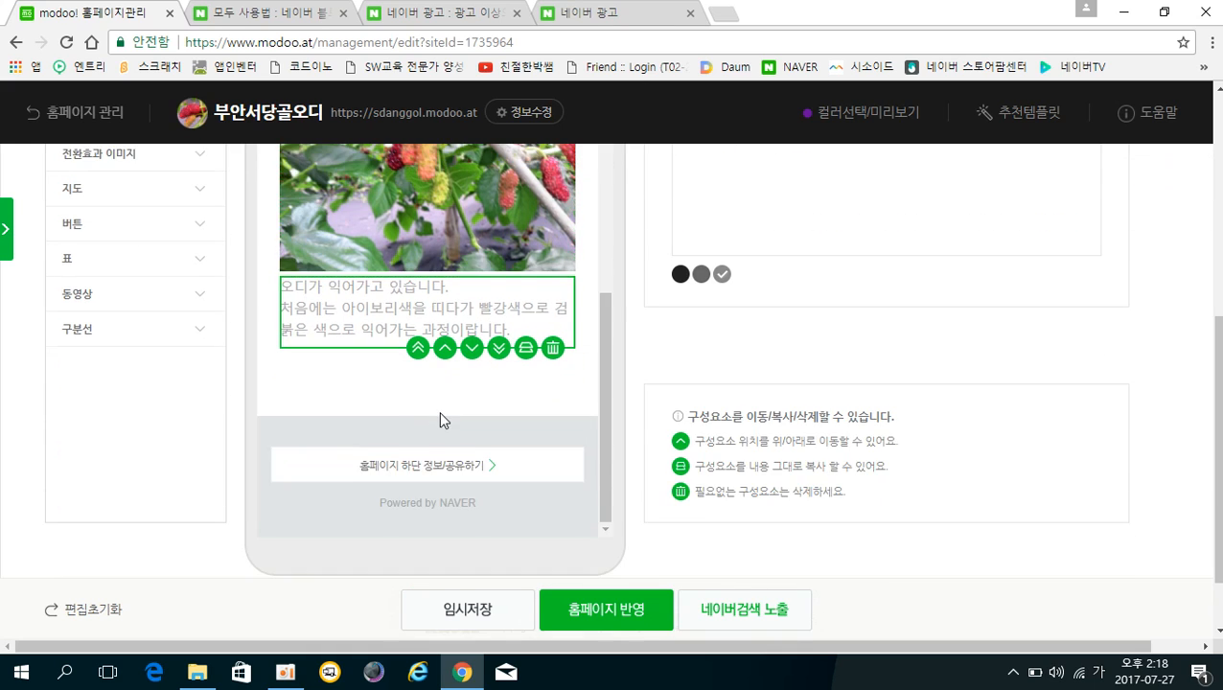
pyautogui.scroll(5, 439, 414)
pyautogui.scroll(3, 439, 414)
pyautogui.scroll(-4, 436, 417)
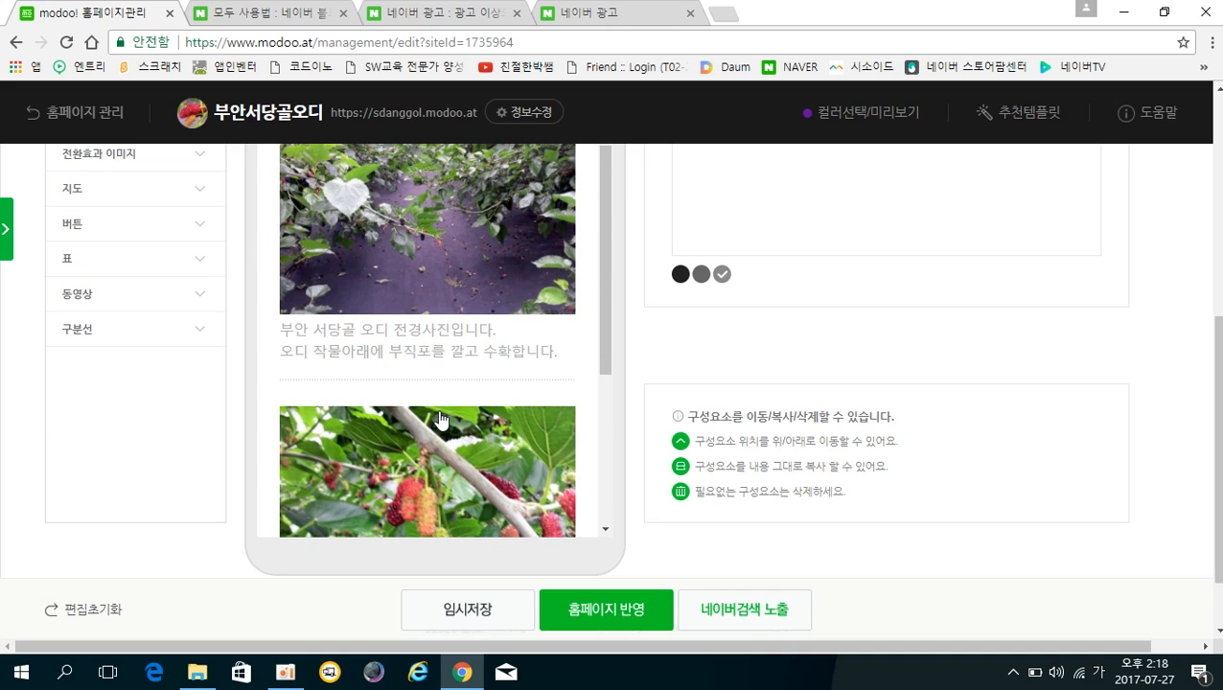
pyautogui.scroll(-2, 784, 378)
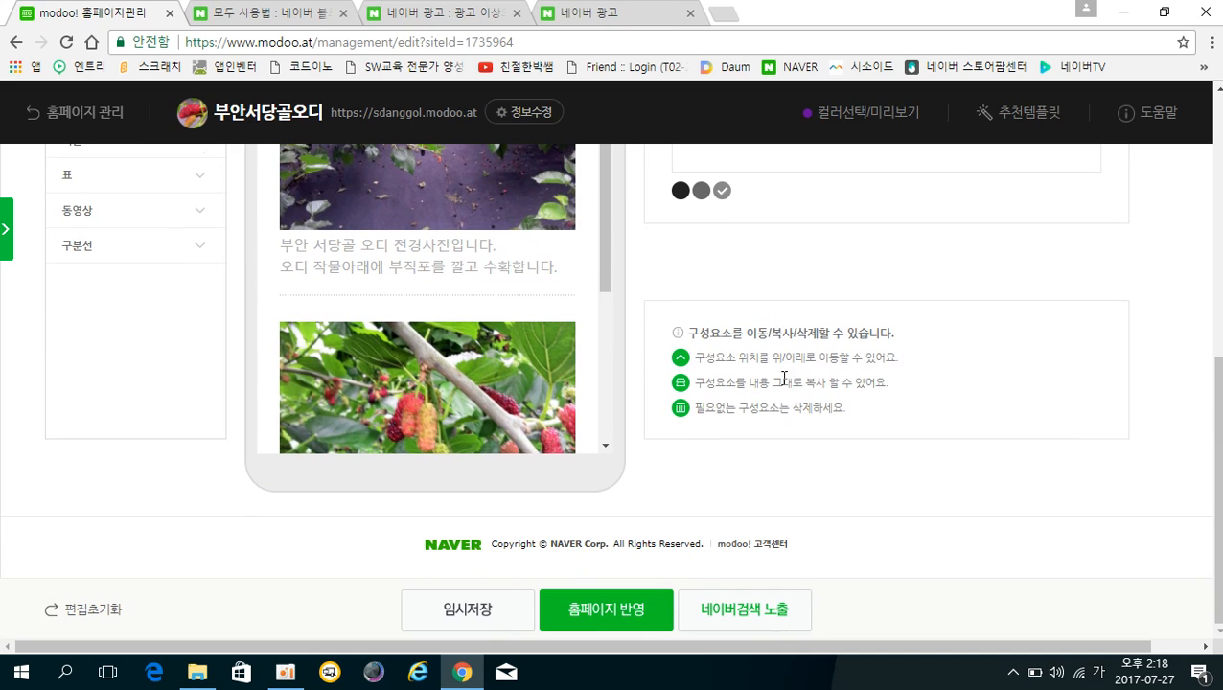
pyautogui.scroll(-3, 606, 278)
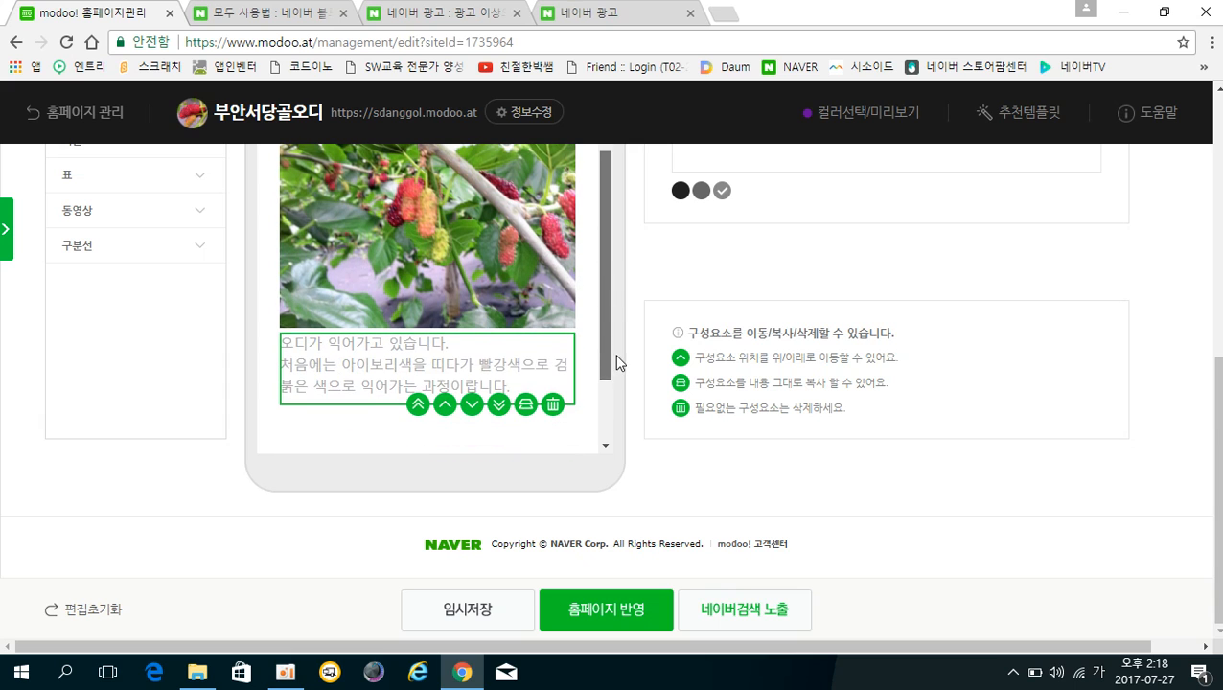
pyautogui.moveTo(1215, 449); pyautogui.dragTo(1215, 309)
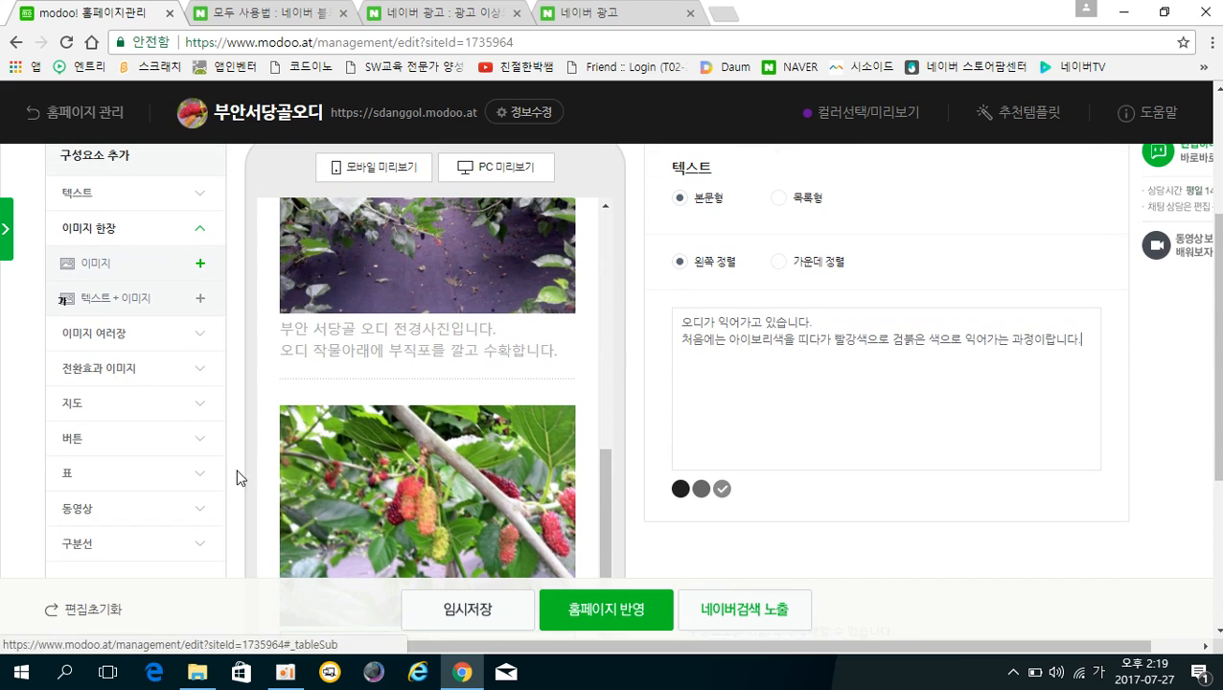
pyautogui.scroll(-2, 399, 393)
pyautogui.moveTo(600, 316); pyautogui.dragTo(616, 379)
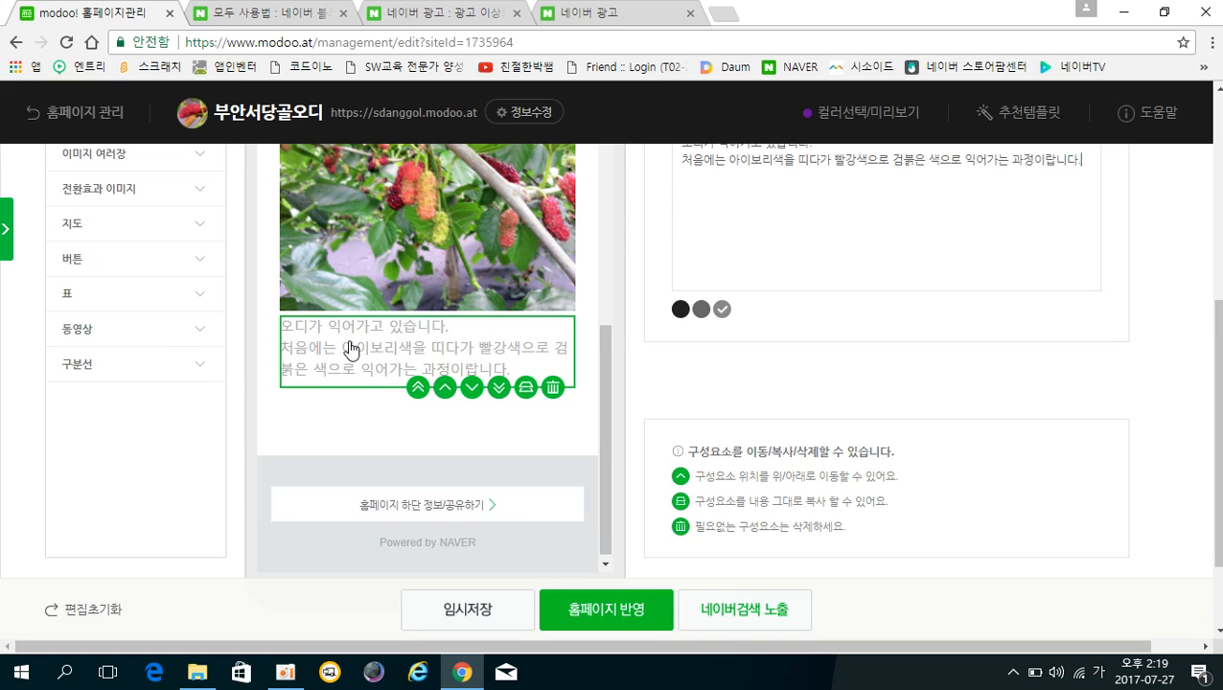
pyautogui.scroll(2, 119, 387)
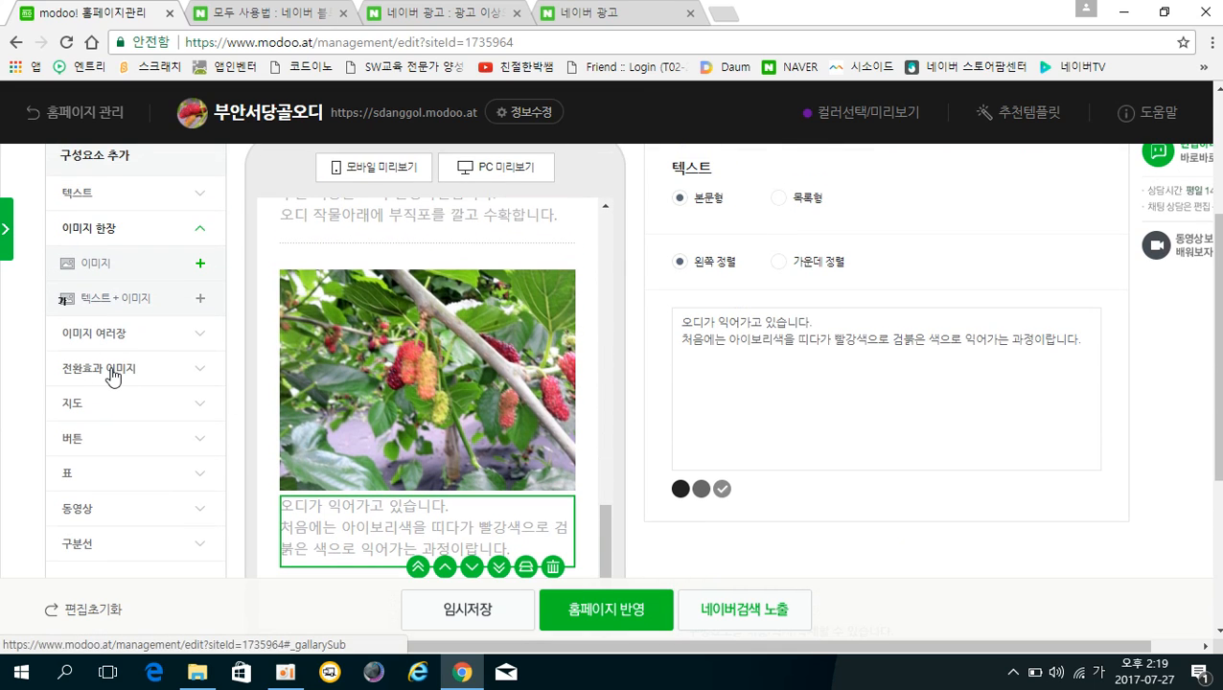
# Add a 전환효과 이미지 slideshow block below the mulberry caption.
pyautogui.click(113, 374)
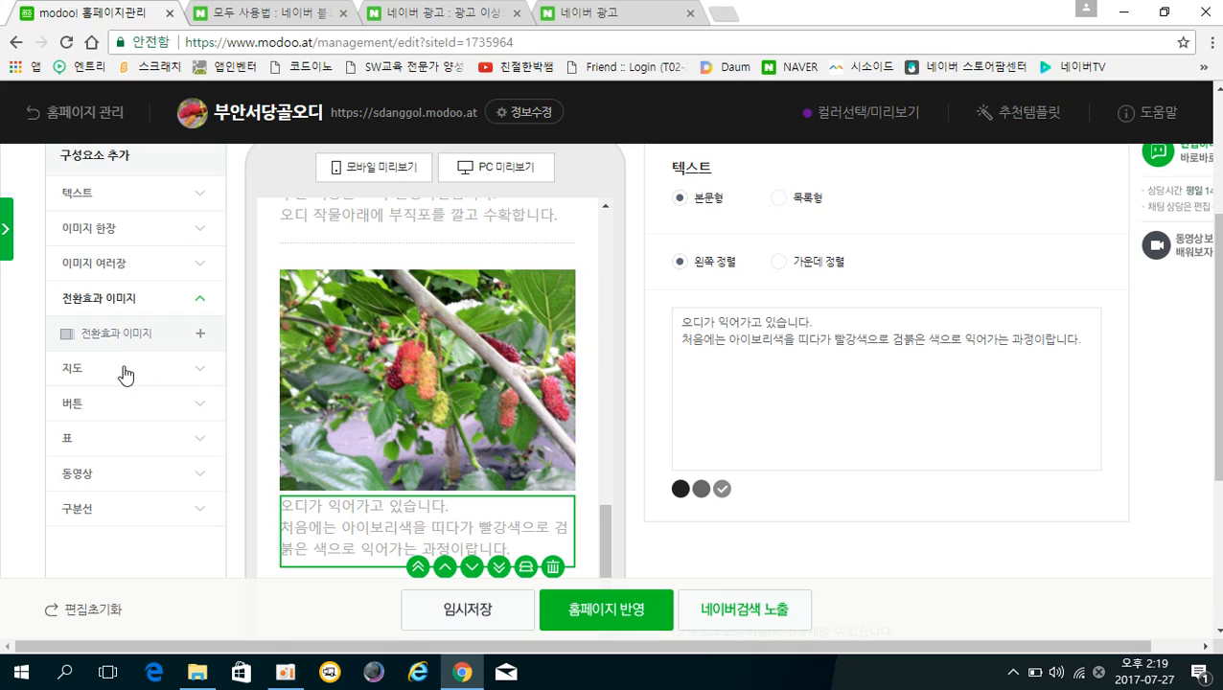
pyautogui.click(120, 337)
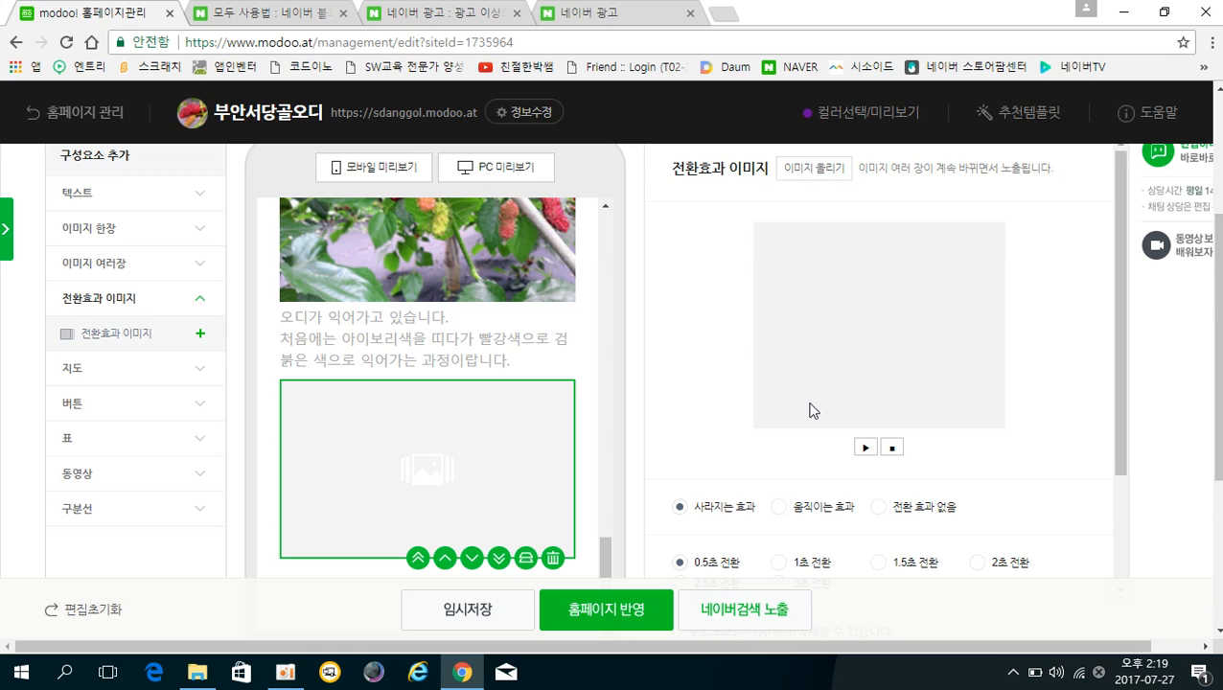
pyautogui.scroll(1, 810, 410)
# Start selecting mulberry photos, including the boxed-berry shot, from the 0.오디 사진 folder.
pyautogui.click(811, 258)
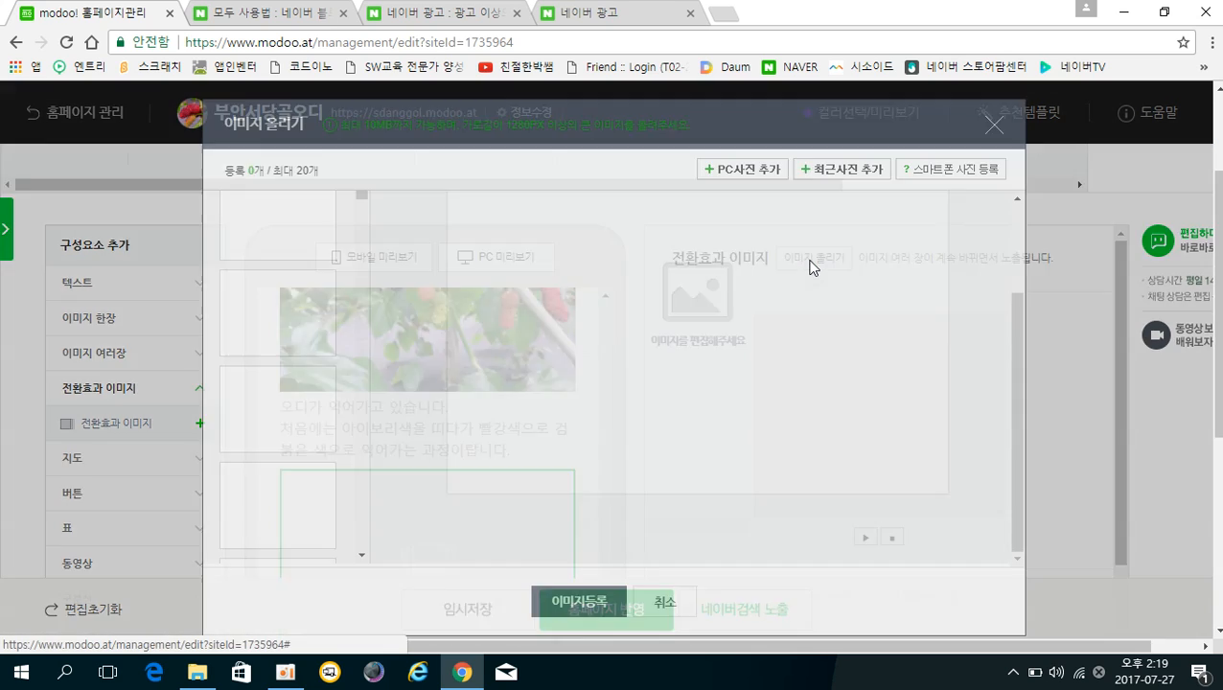
pyautogui.click(739, 172)
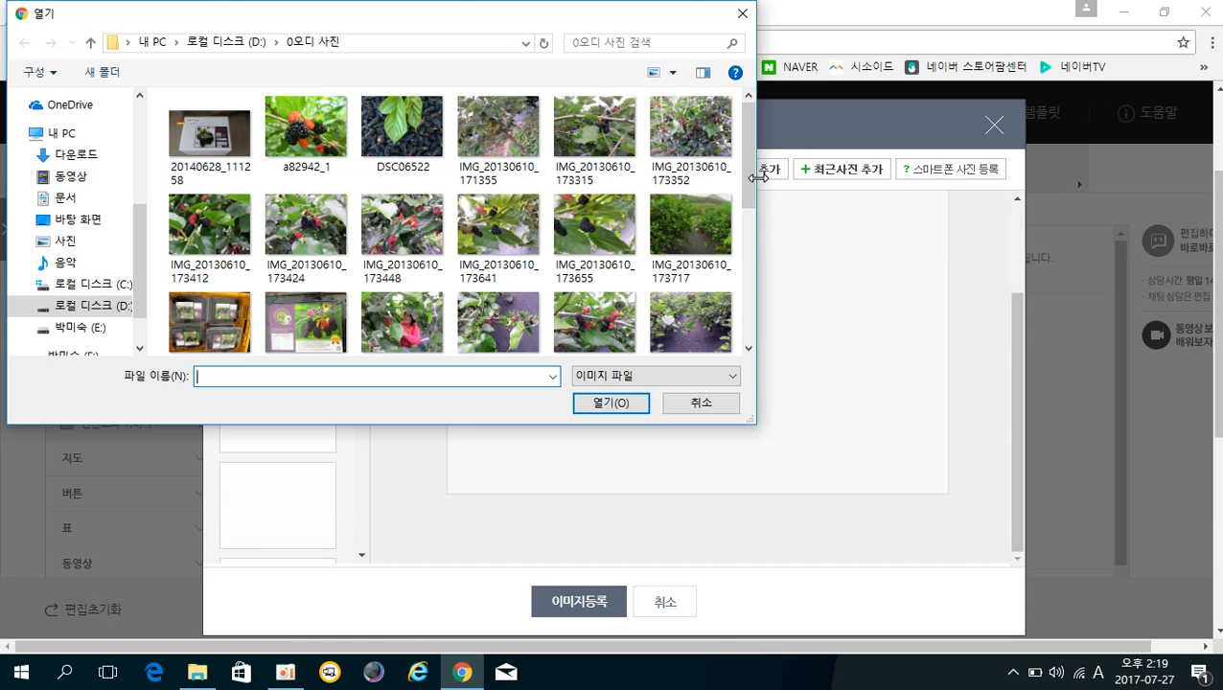
pyautogui.moveTo(750, 197)
pyautogui.mouseDown()
pyautogui.moveTo(751, 208)
pyautogui.moveTo(749, 182)
pyautogui.moveTo(744, 216)
pyautogui.mouseUp()
pyautogui.click(703, 140)
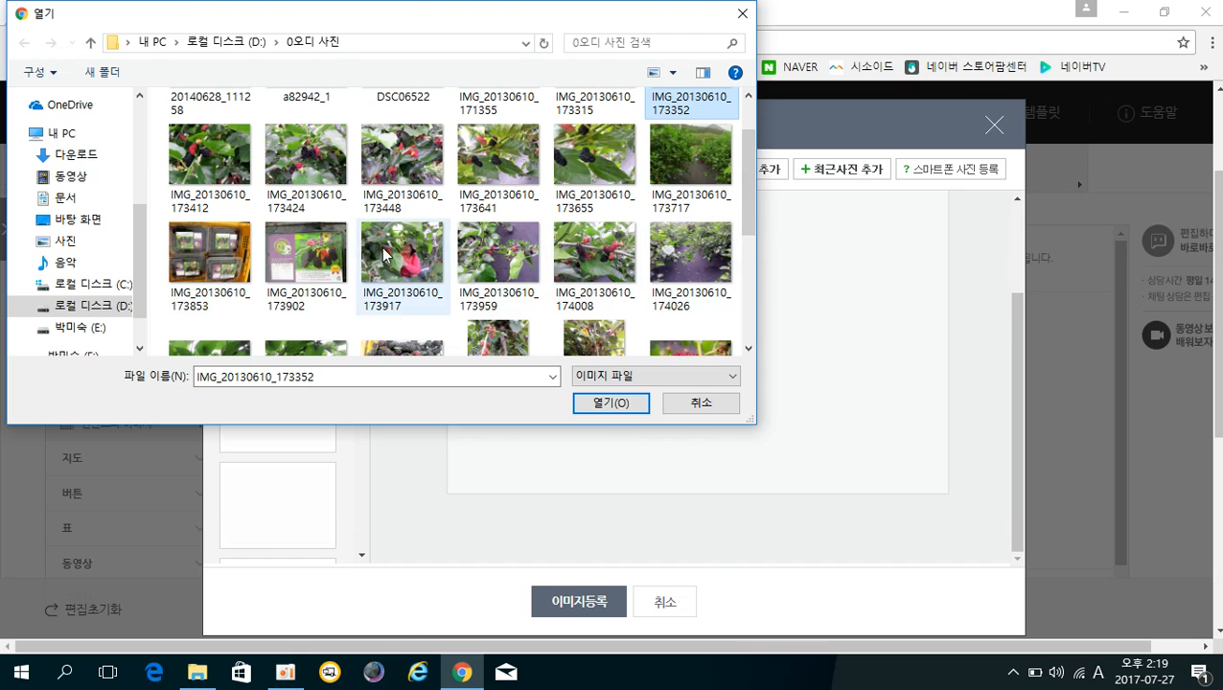
pyautogui.keyDown('ctrl'); pyautogui.click(217, 175); pyautogui.keyUp('ctrl')
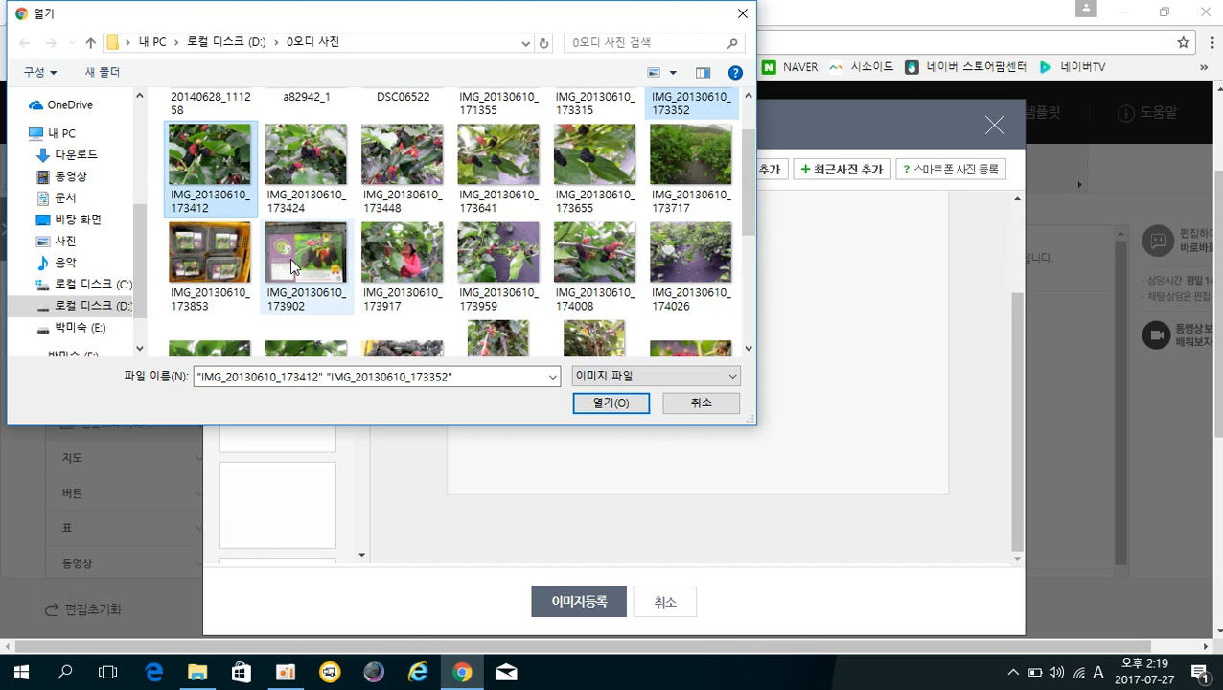
pyautogui.keyDown('ctrl'); pyautogui.click(293, 267); pyautogui.keyUp('ctrl')
pyautogui.keyDown('ctrl'); pyautogui.click(225, 269); pyautogui.keyUp('ctrl')
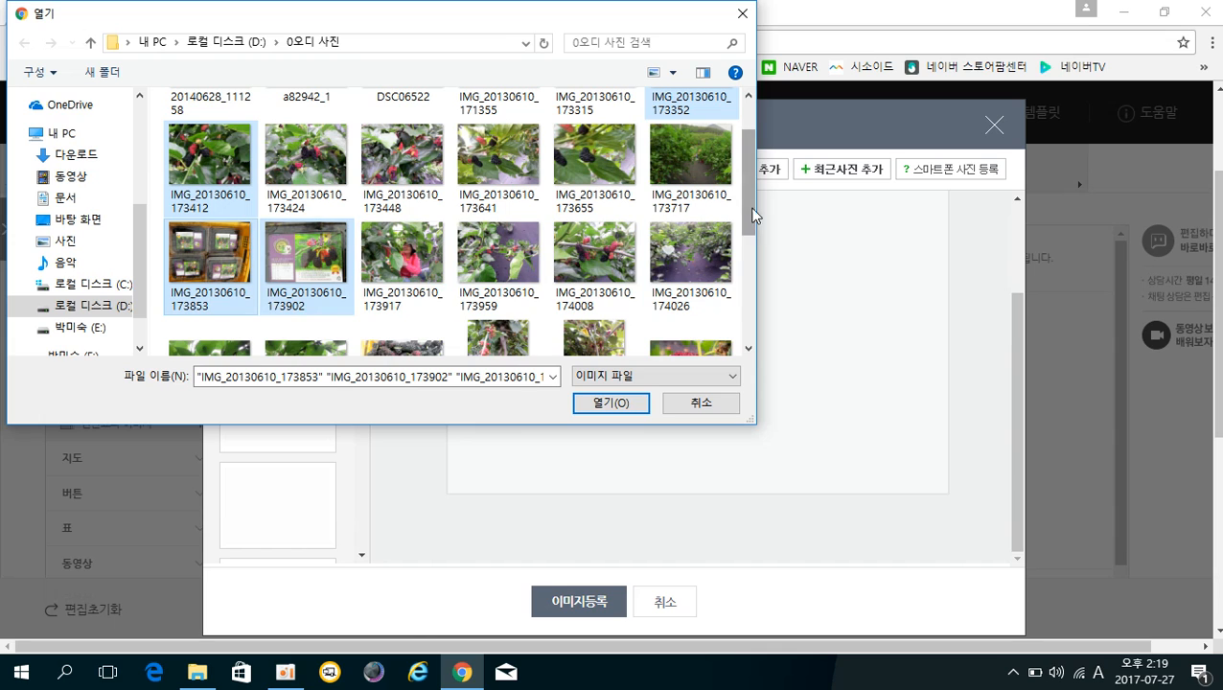
# Add Julpo_05, IMG_20130613_162150 and IMG_20130613_162829, then upload and register all nine photos.
pyautogui.moveTo(752, 213); pyautogui.dragTo(745, 281)
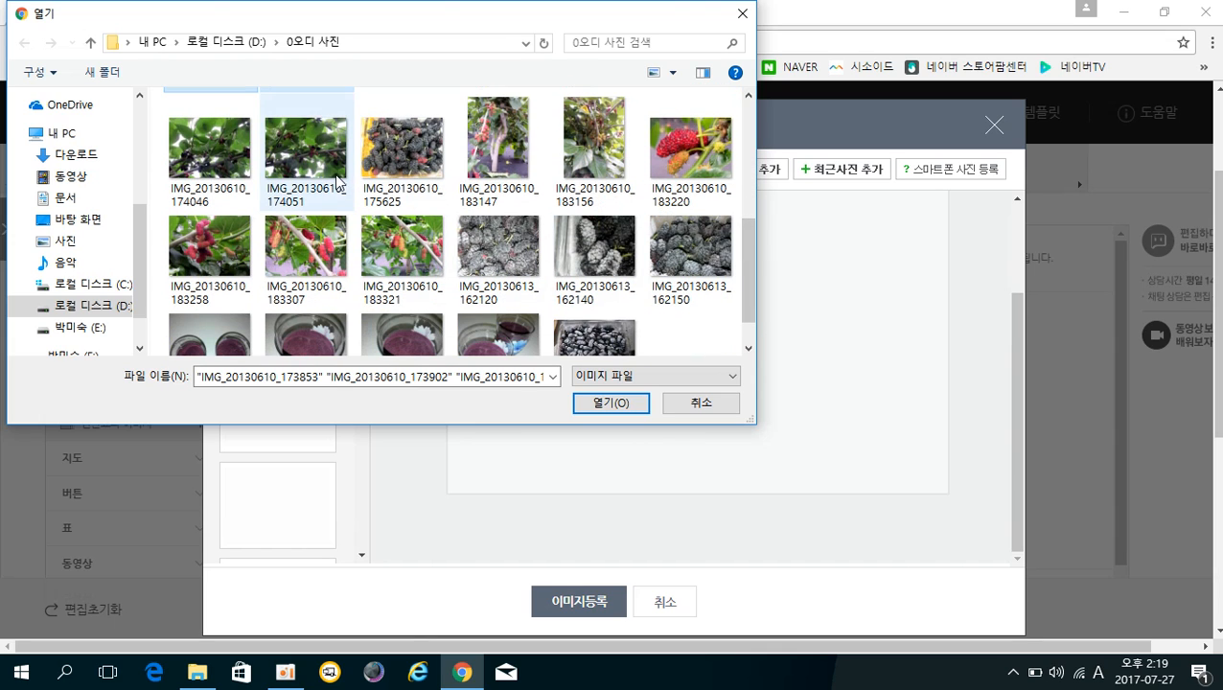
pyautogui.keyDown('ctrl'); pyautogui.click(336, 180); pyautogui.keyUp('ctrl')
pyautogui.keyDown('ctrl'); pyautogui.click(522, 264); pyautogui.keyUp('ctrl')
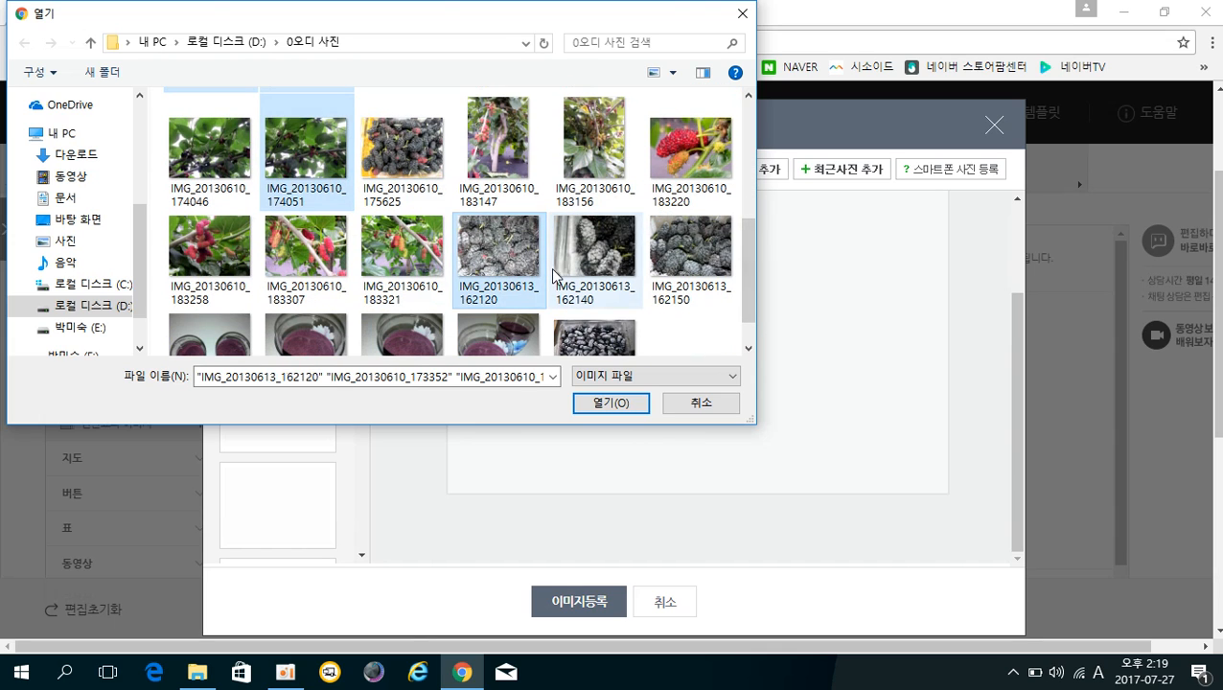
pyautogui.moveTo(749, 298); pyautogui.dragTo(745, 336)
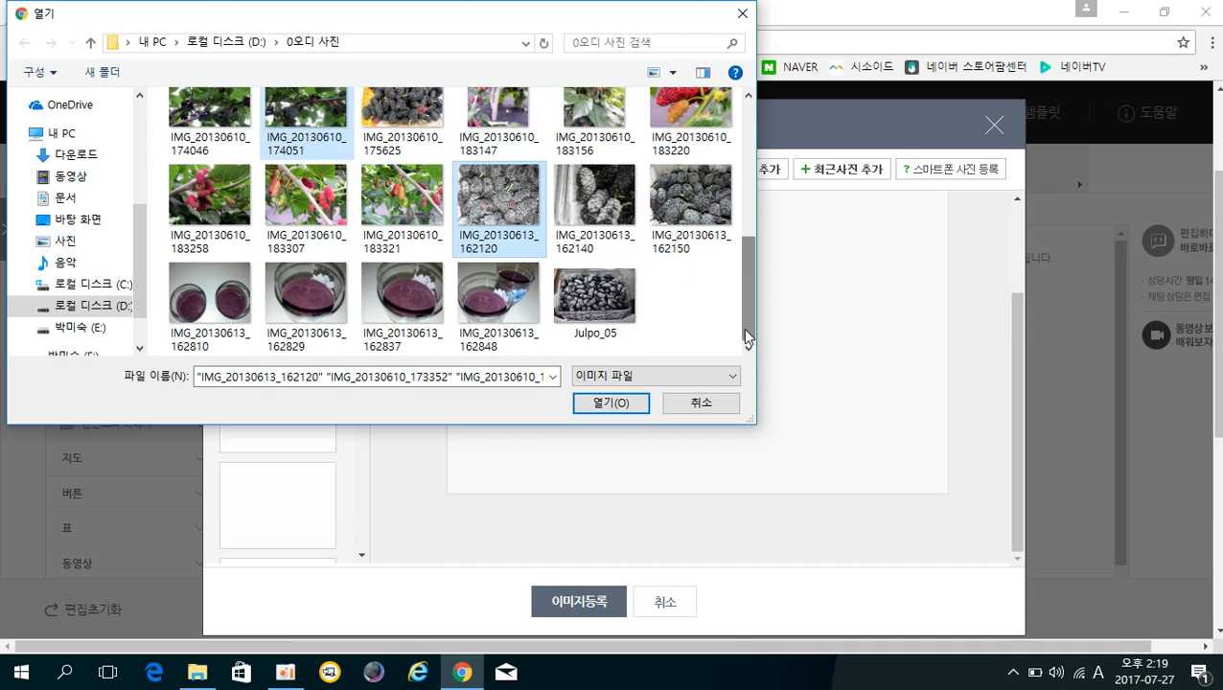
pyautogui.keyDown('ctrl'); pyautogui.click(600, 307); pyautogui.keyUp('ctrl')
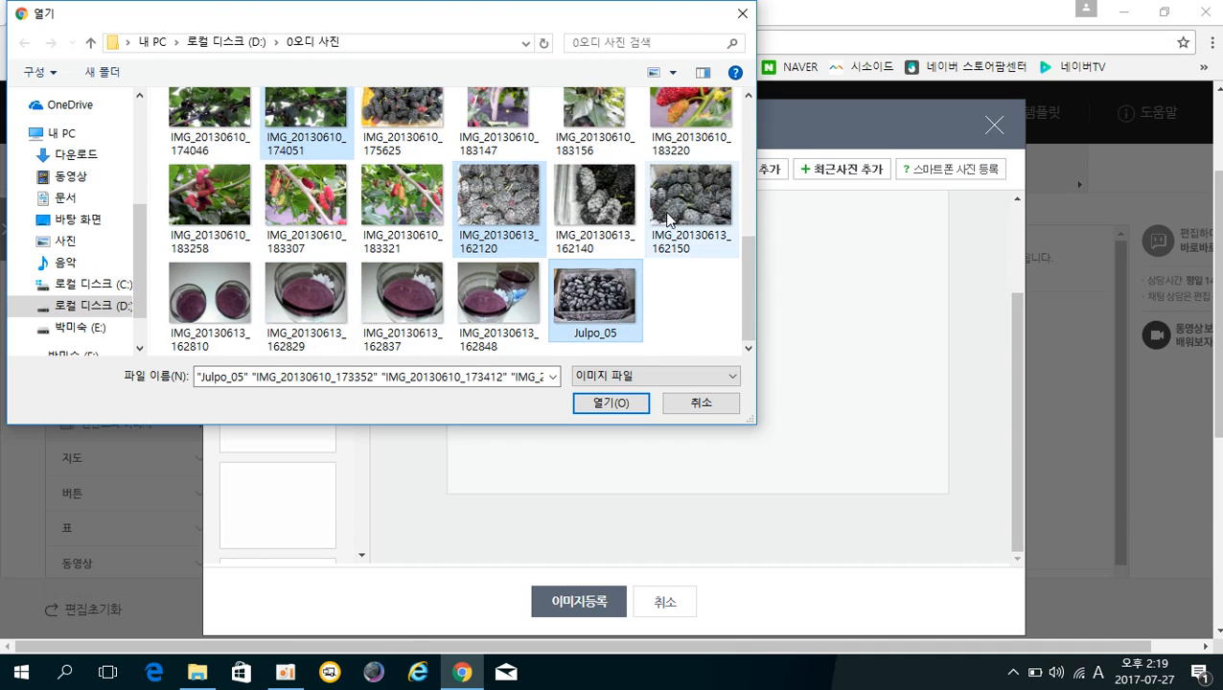
pyautogui.keyDown('ctrl'); pyautogui.click(709, 203); pyautogui.keyUp('ctrl')
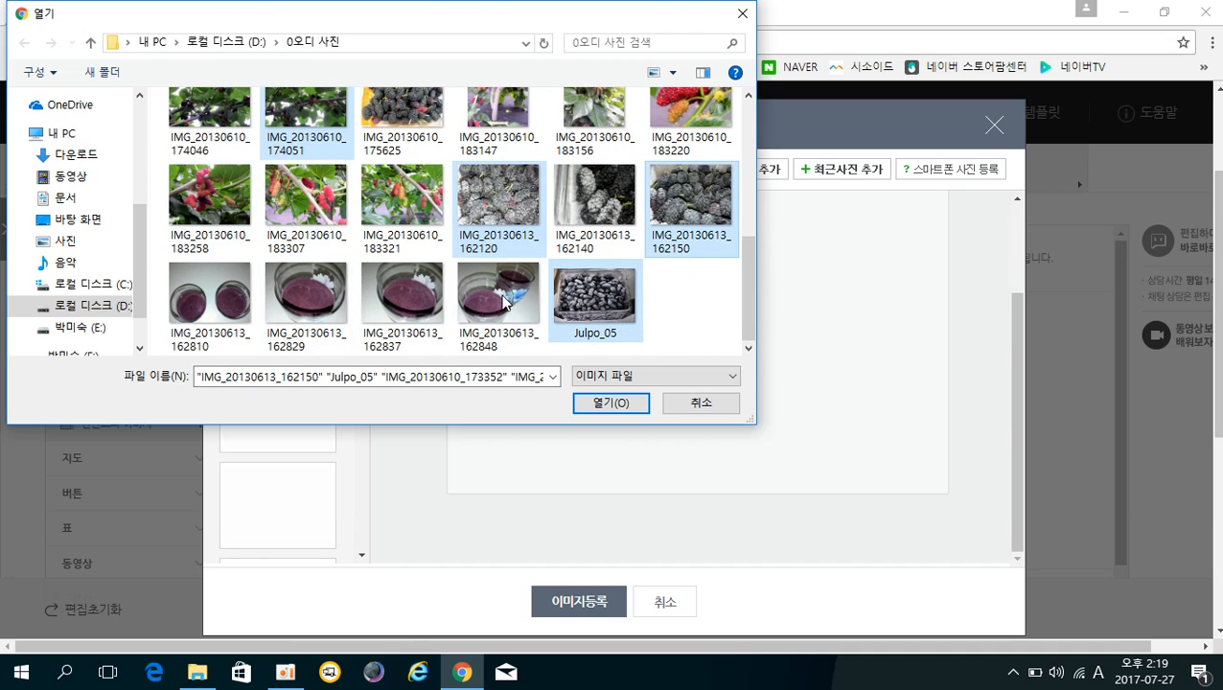
pyautogui.keyDown('ctrl'); pyautogui.click(337, 309); pyautogui.keyUp('ctrl')
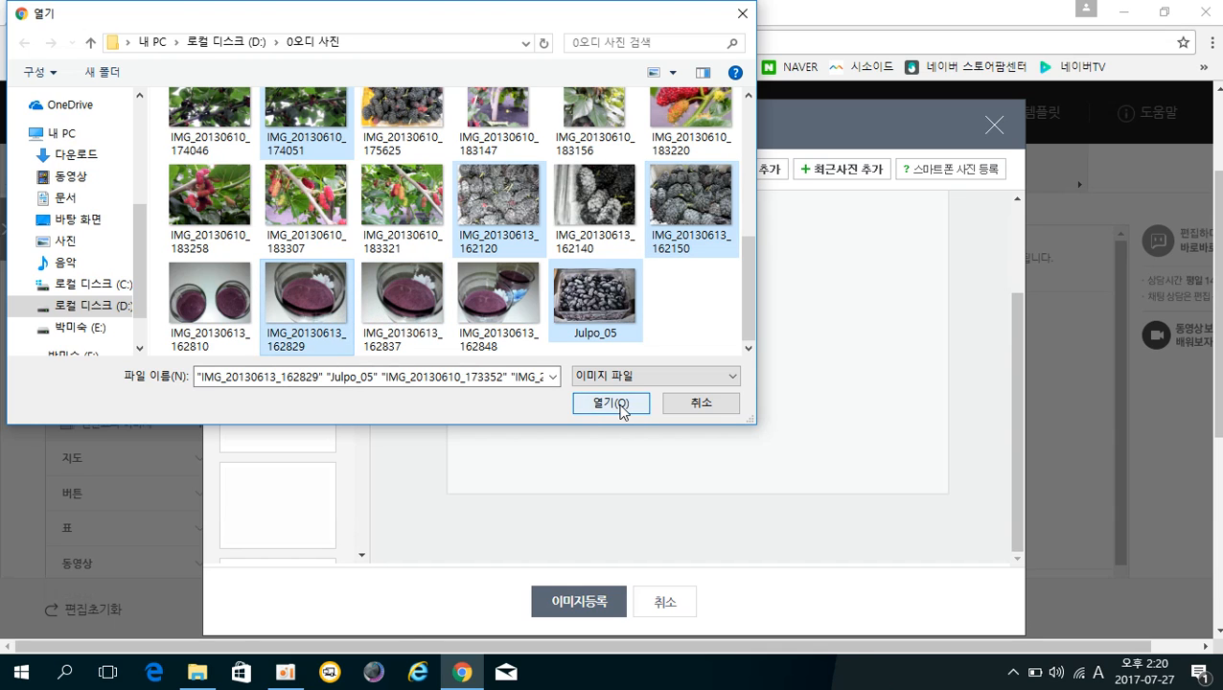
pyautogui.click(605, 405)
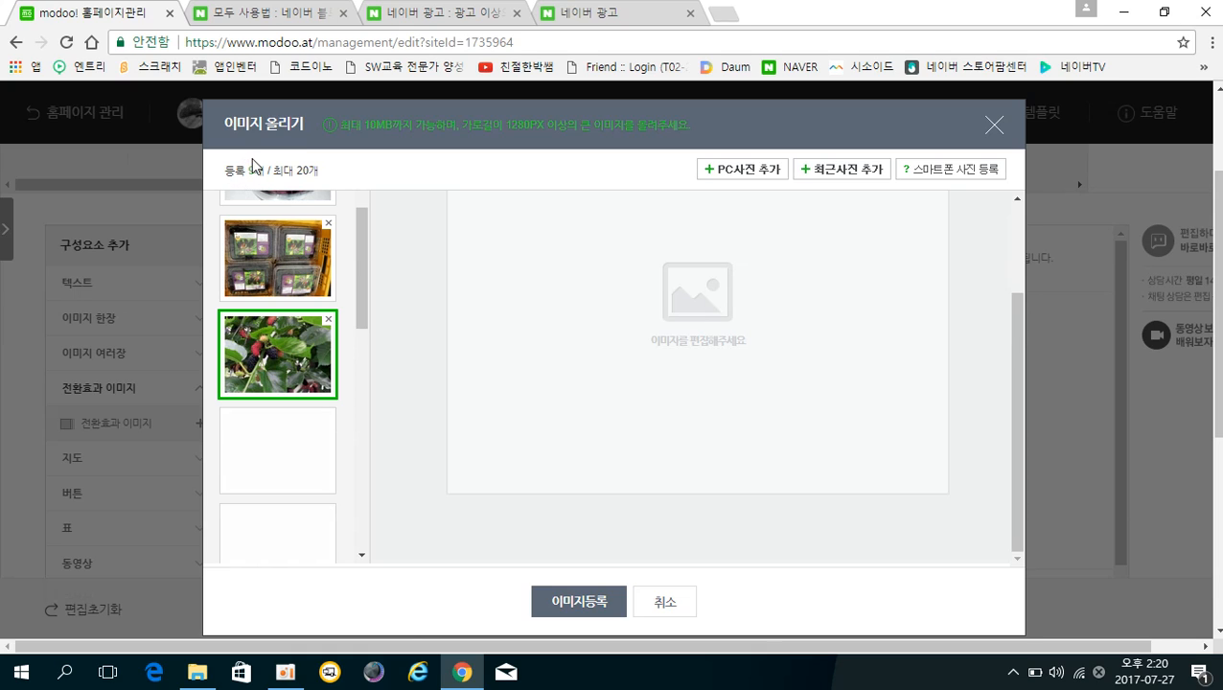
pyautogui.click(579, 603)
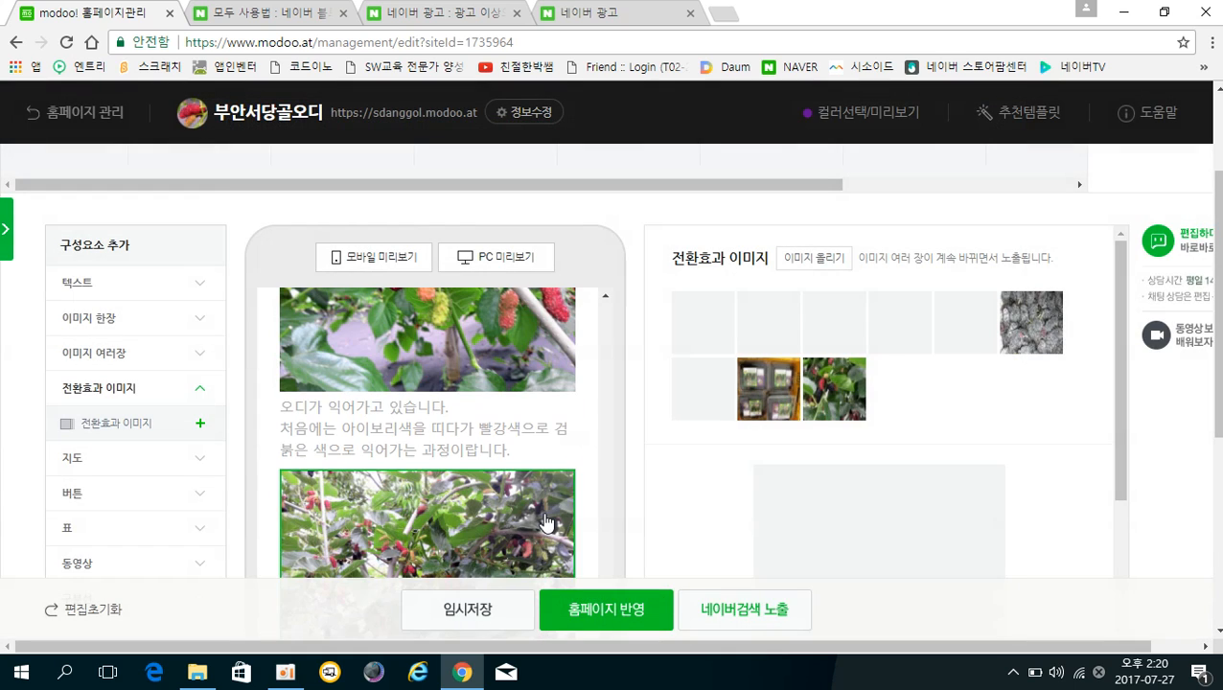
# Scroll down to the slideshow's 사라지는 효과 and 0.5초 transition settings.
pyautogui.scroll(10, 414, 492)
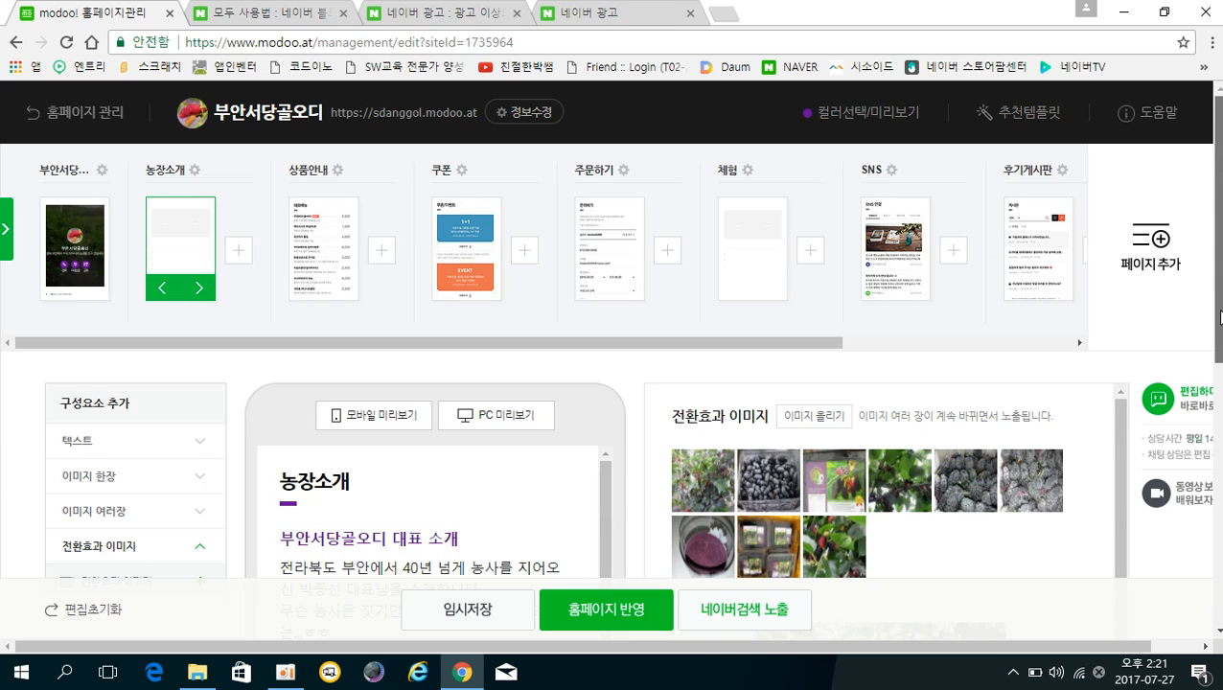
pyautogui.scroll(-2, 1054, 428)
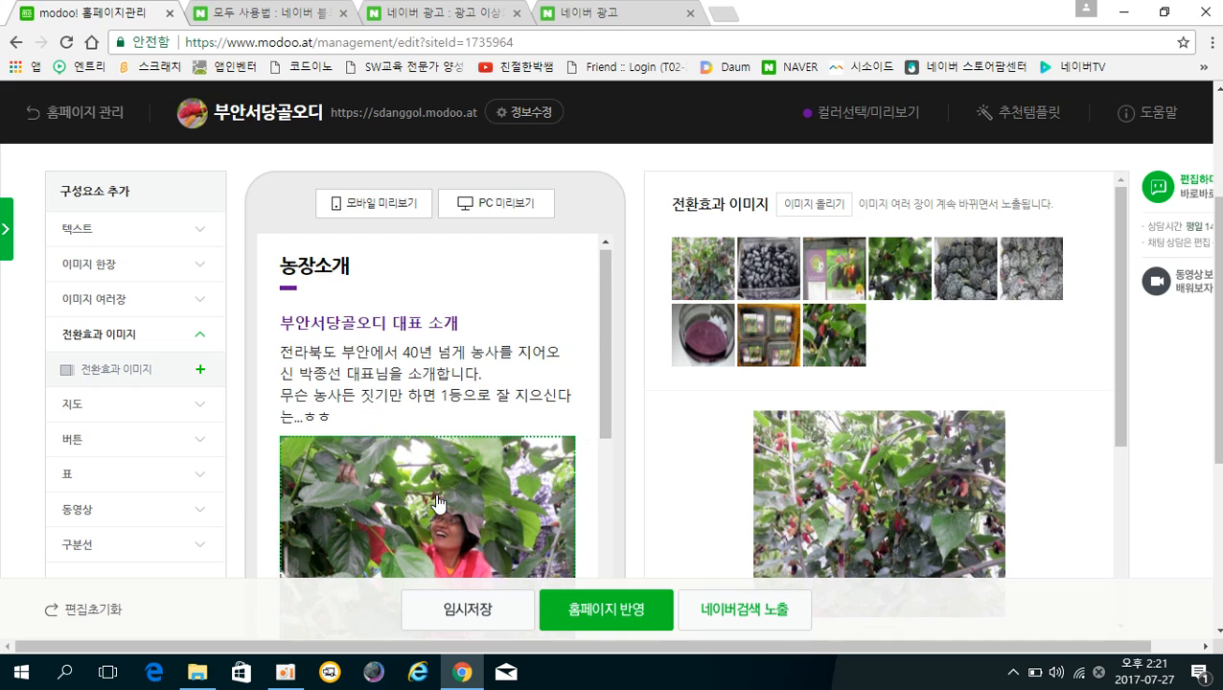
pyautogui.scroll(-3, 383, 431)
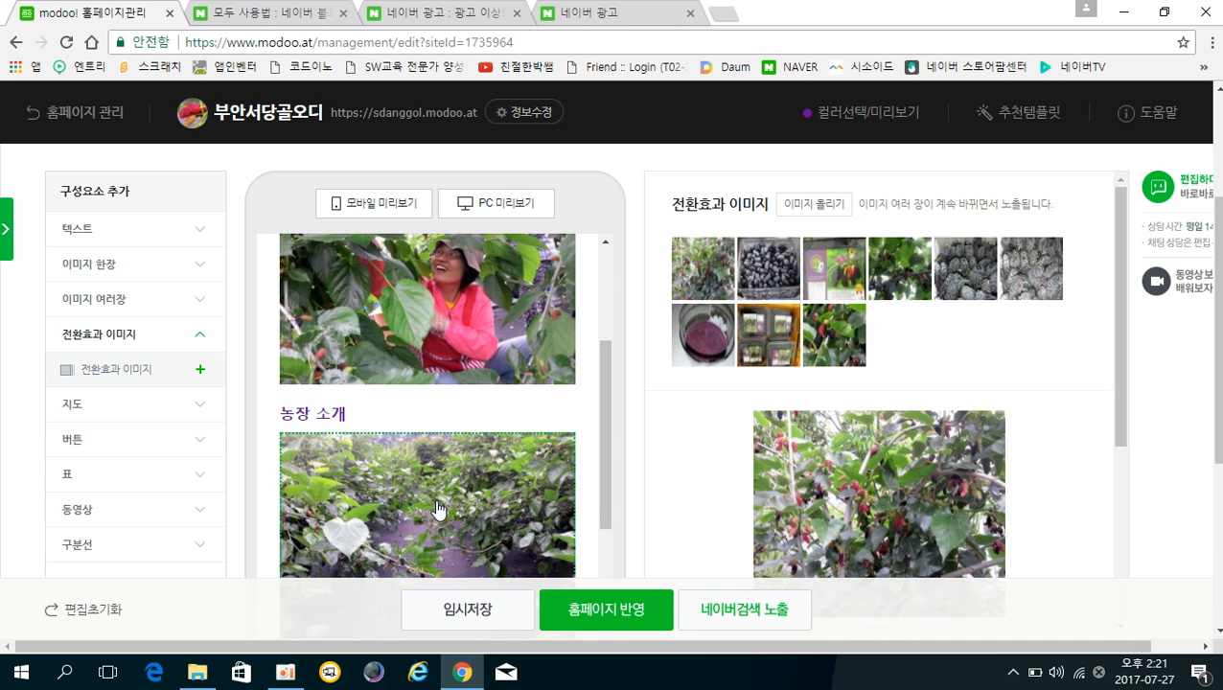
pyautogui.scroll(-5, 439, 508)
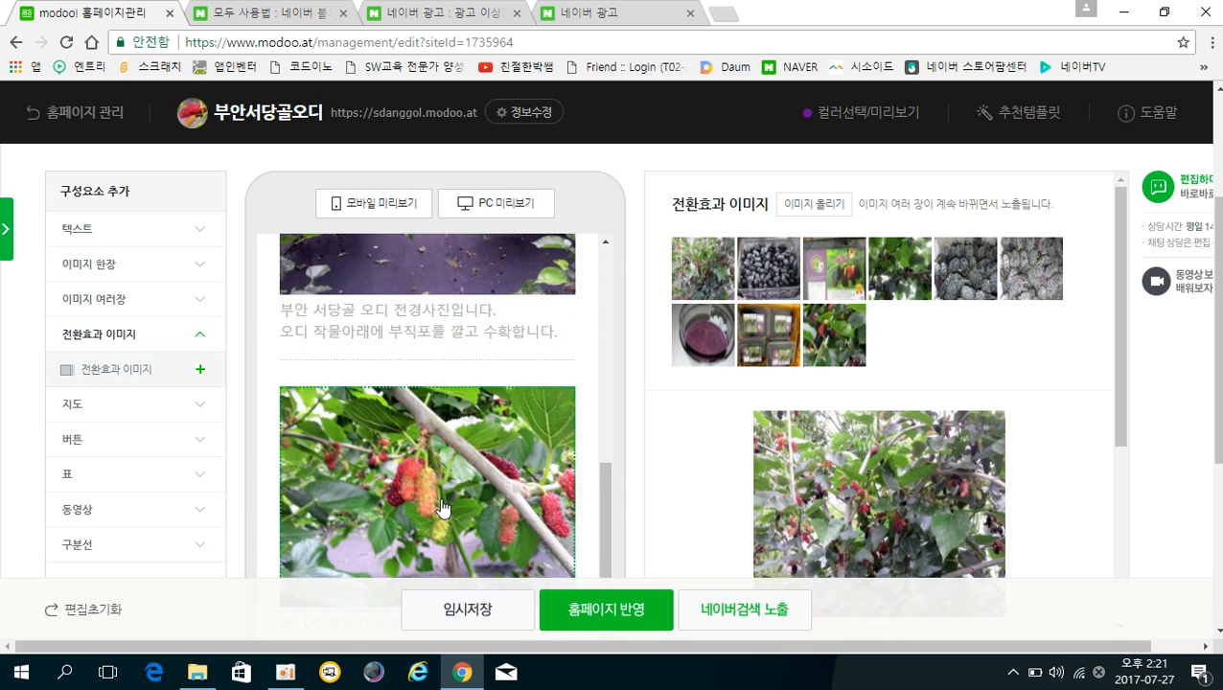
pyautogui.scroll(-5, 443, 506)
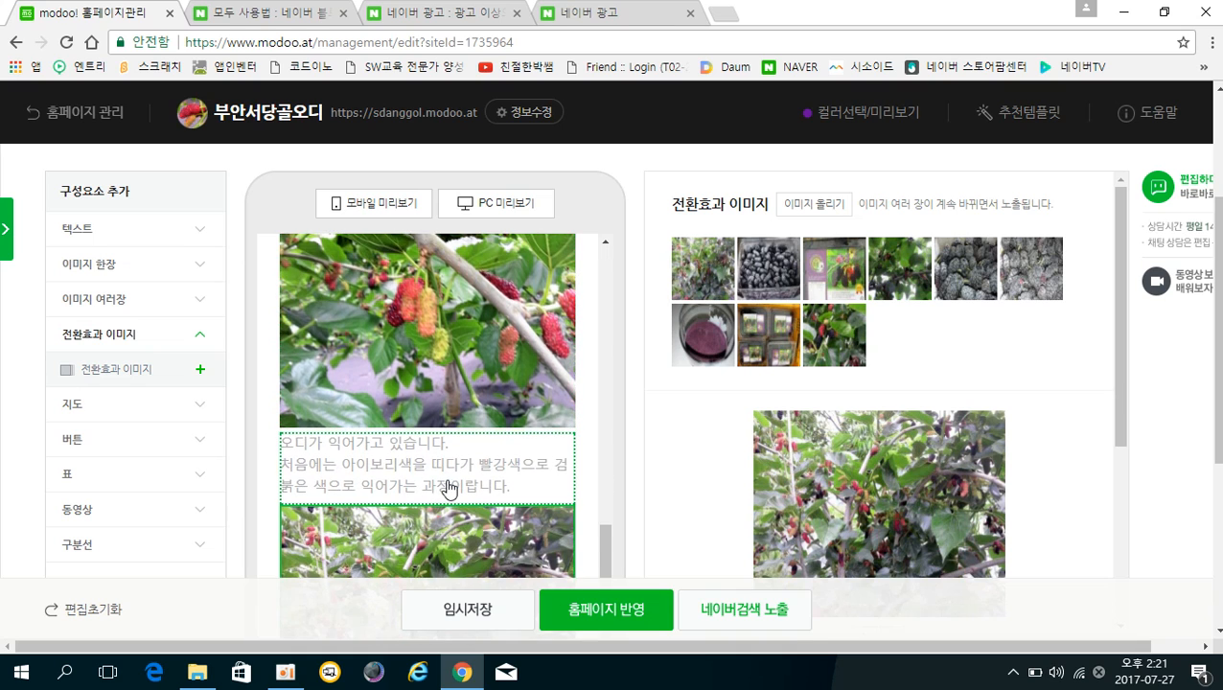
pyautogui.scroll(-1, 458, 467)
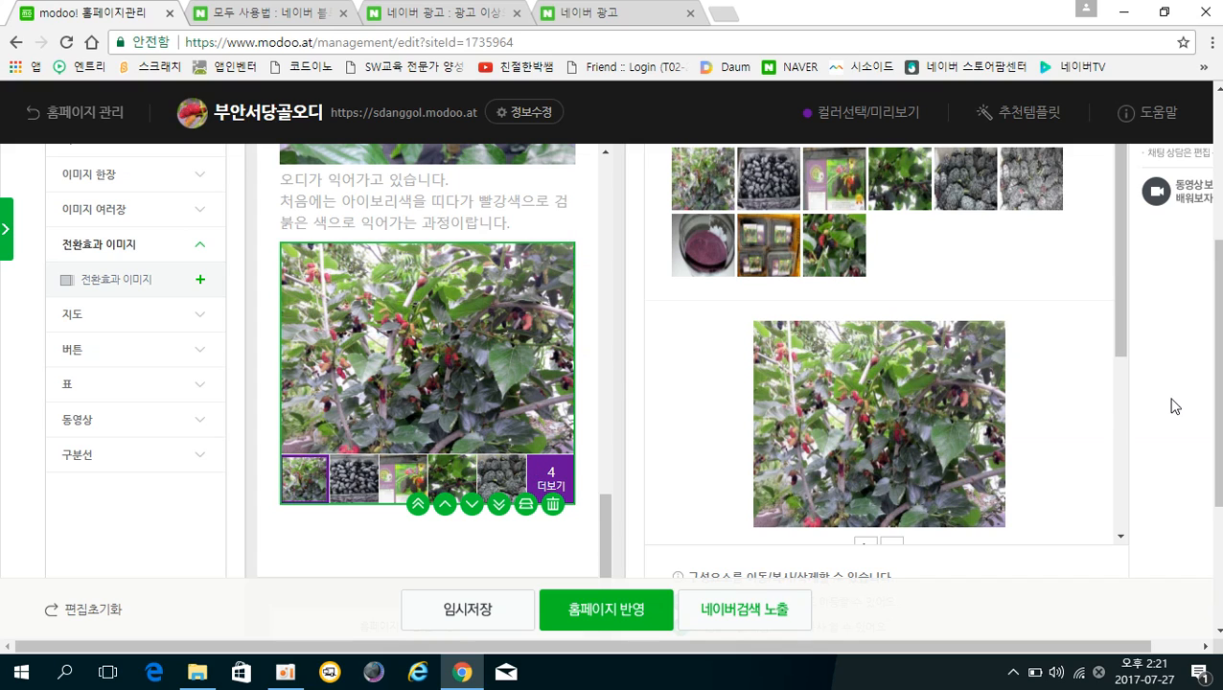
pyautogui.scroll(1, 1221, 322)
pyautogui.scroll(-3, 1195, 457)
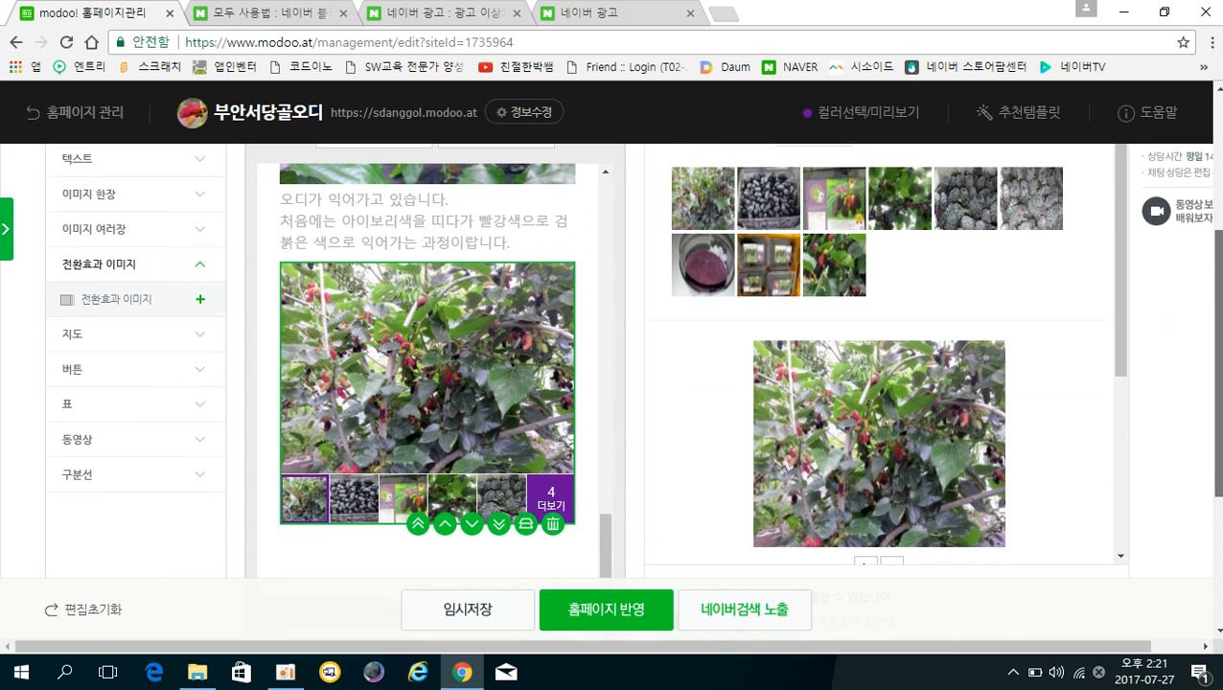
pyautogui.scroll(-3, 786, 270)
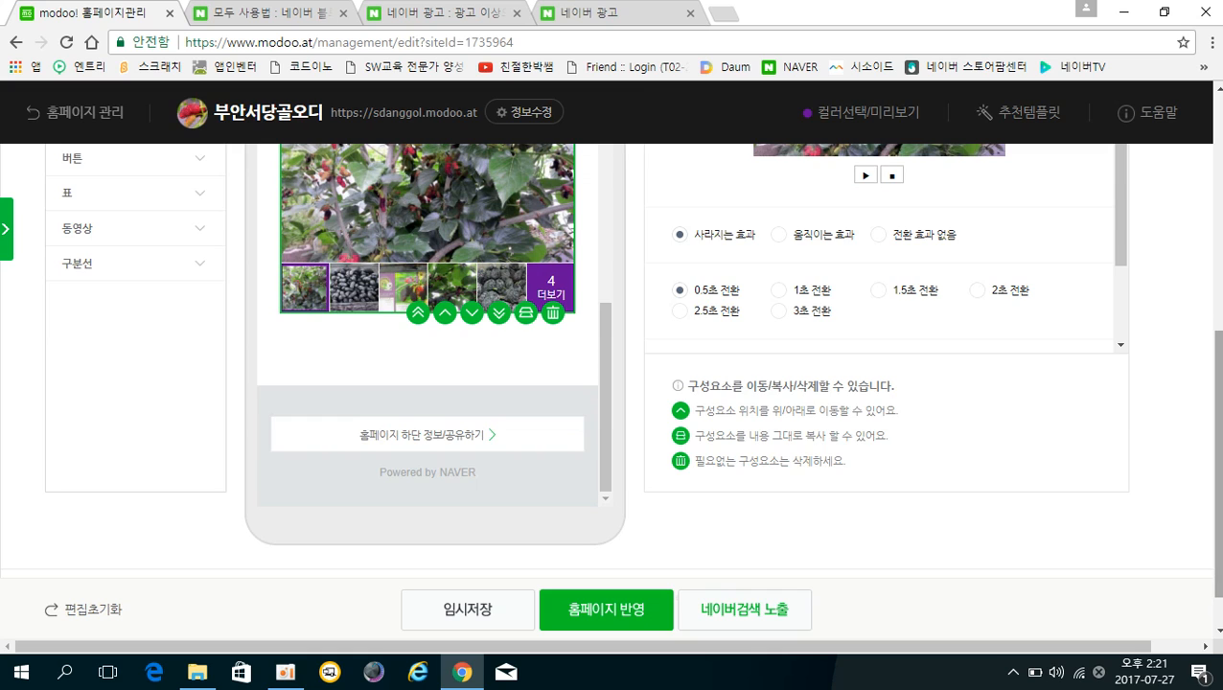
# Switch the slideshow transition to 움직이는 효과 with a 1.5초 전환 interval.
pyautogui.scroll(1, 1215, 402)
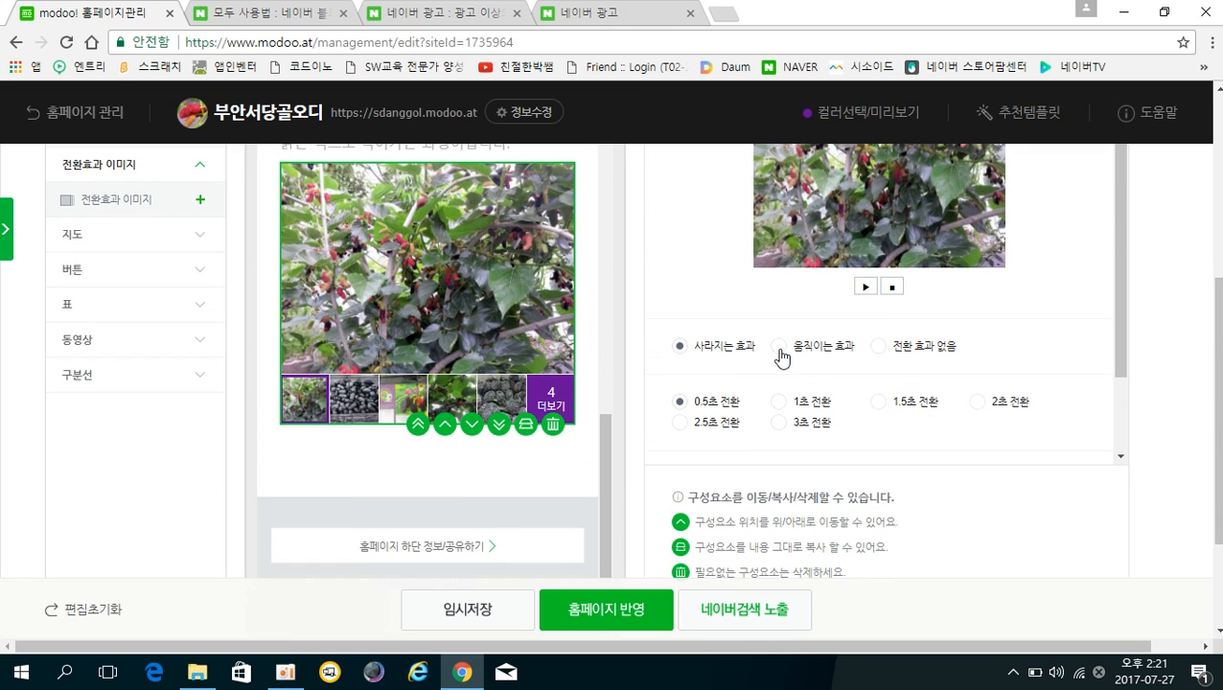
pyautogui.click(779, 349)
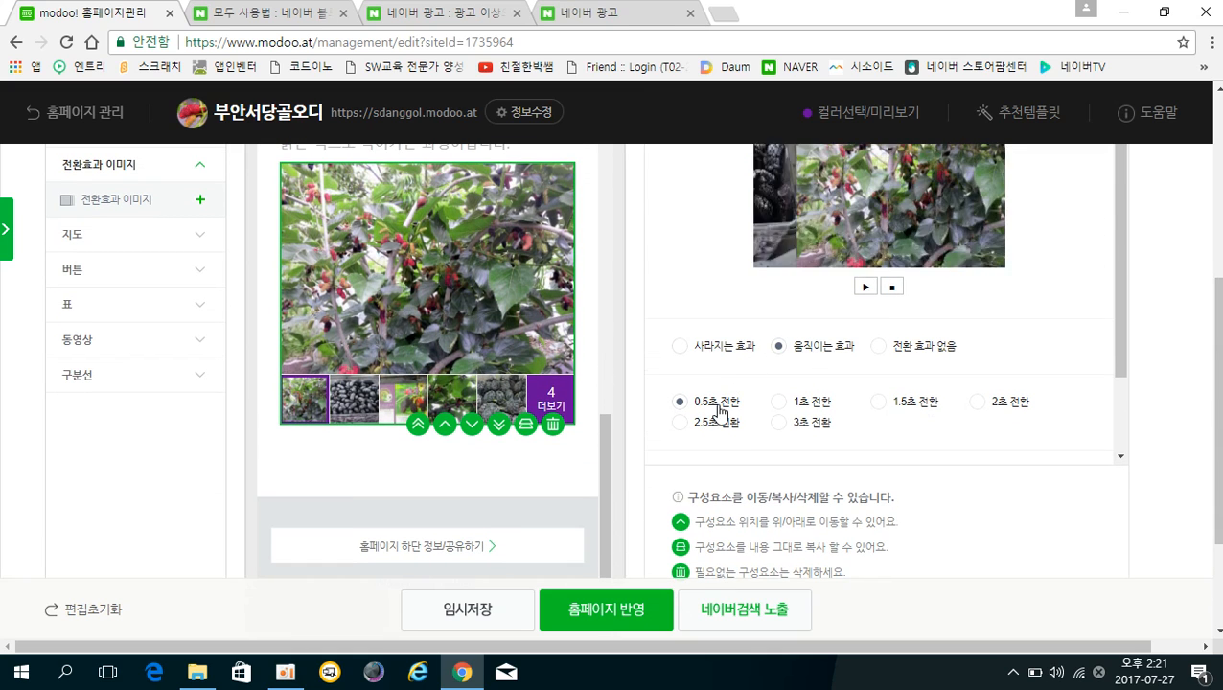
pyautogui.click(879, 403)
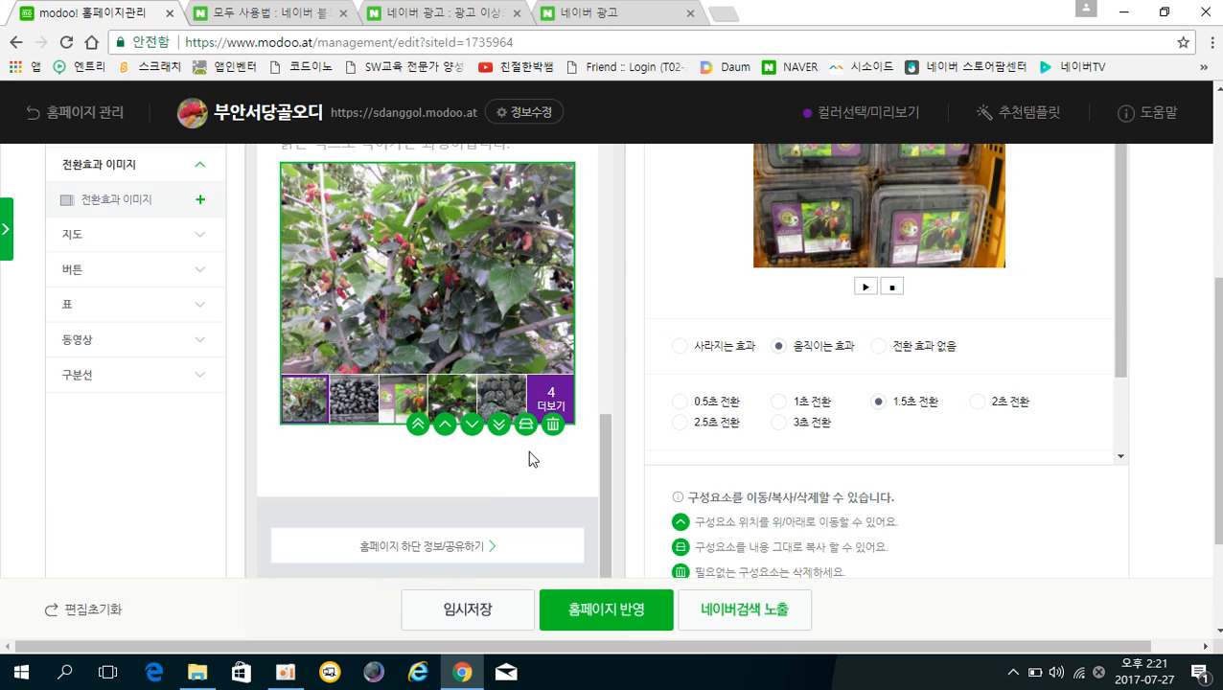
pyautogui.scroll(-2, 530, 458)
pyautogui.scroll(5, 529, 451)
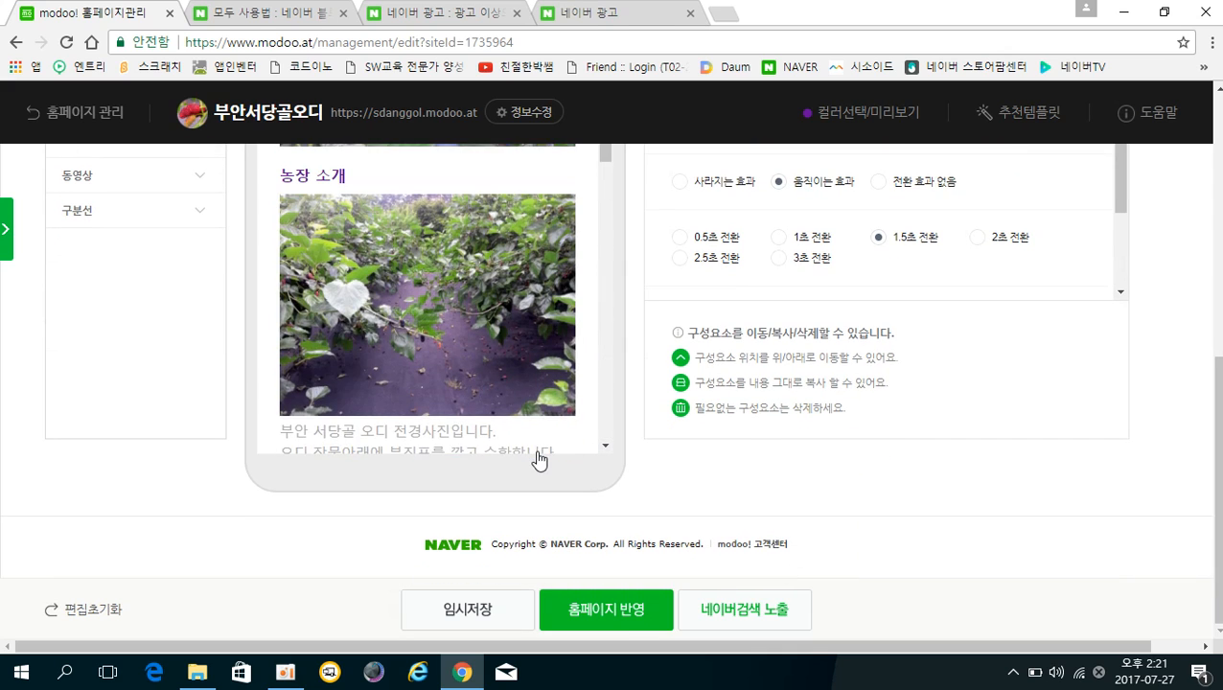
pyautogui.scroll(2, 539, 461)
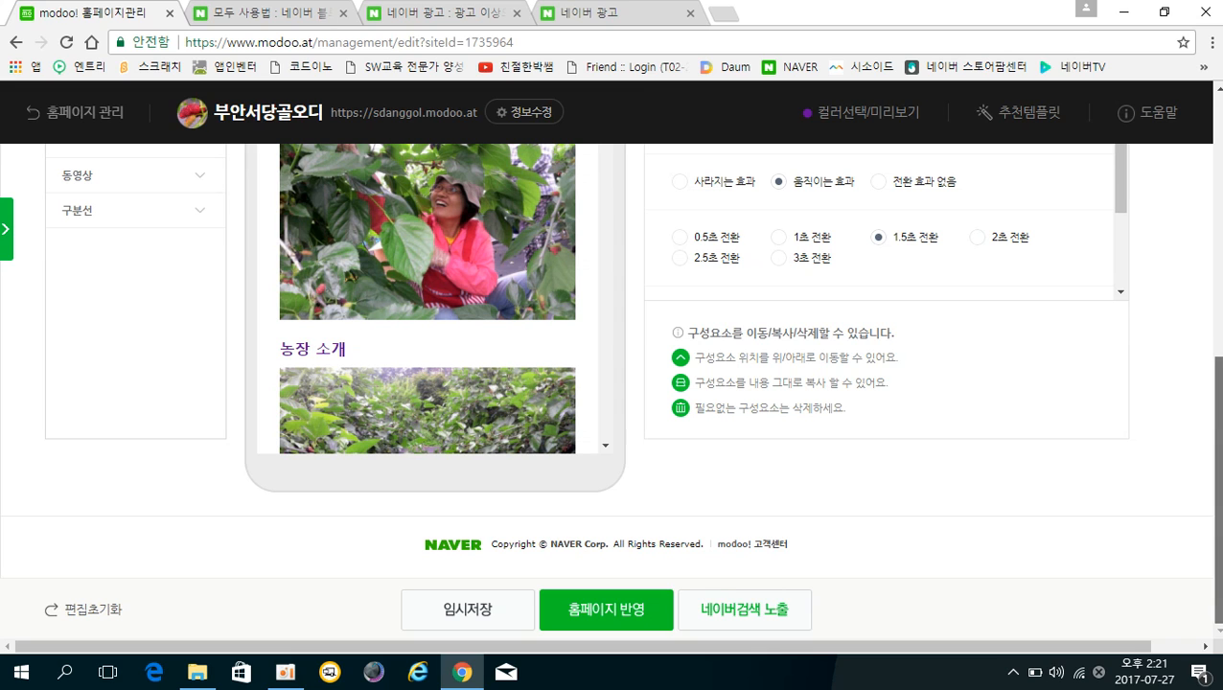
# Try publishing via 홈페이지 반영, accept the 개인정보수집동의 warning, and view the 주문하기 consent item.
pyautogui.click(612, 617)
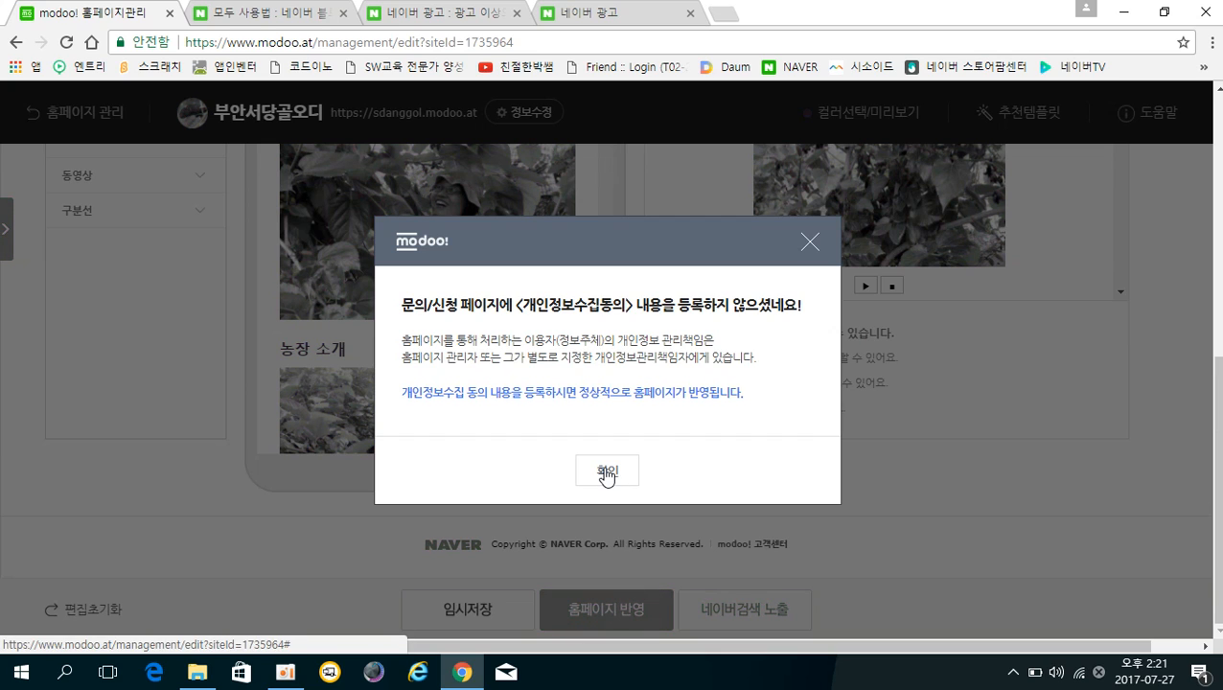
pyautogui.click(607, 472)
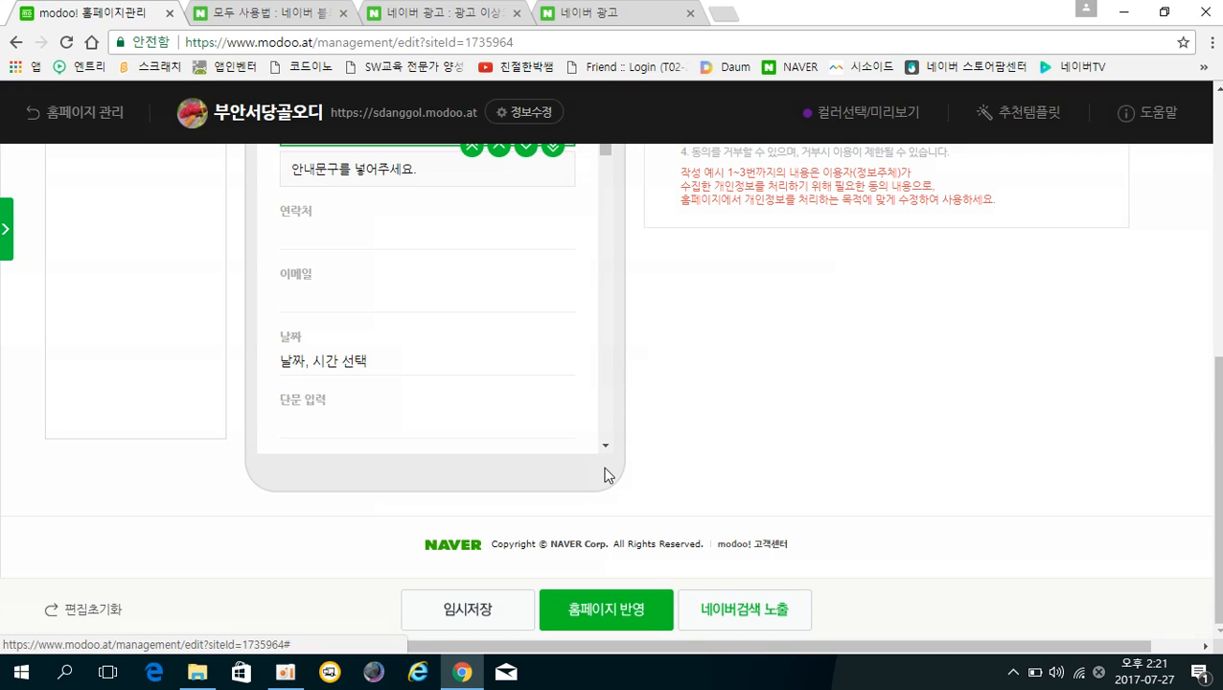
pyautogui.scroll(10, 604, 475)
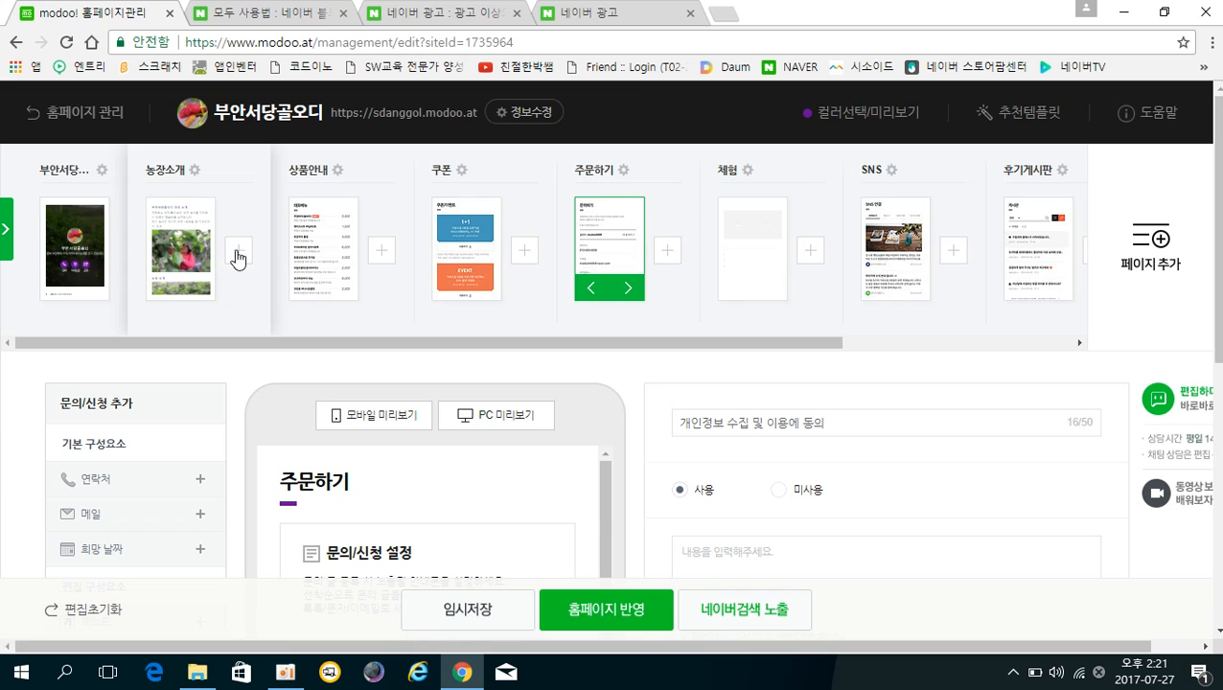
pyautogui.scroll(-1, 494, 386)
pyautogui.scroll(-2, 493, 386)
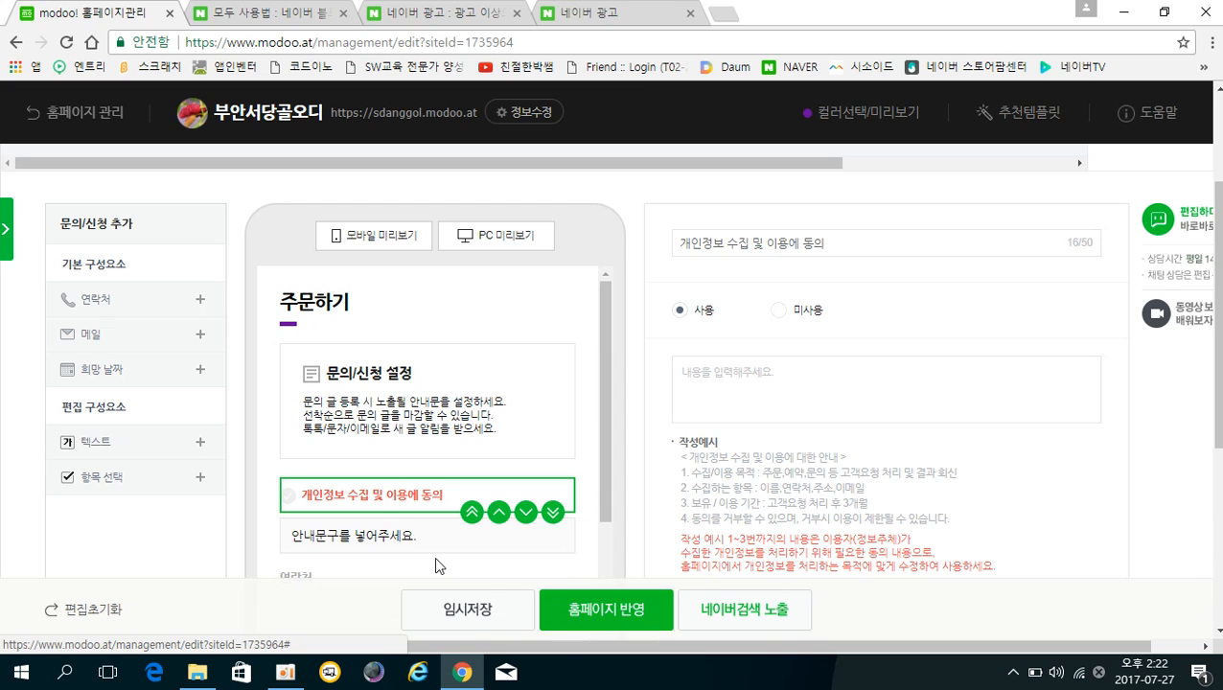
# Save the homepage edits with 임시저장 and close the saved-confirmation dialog.
pyautogui.click(459, 612)
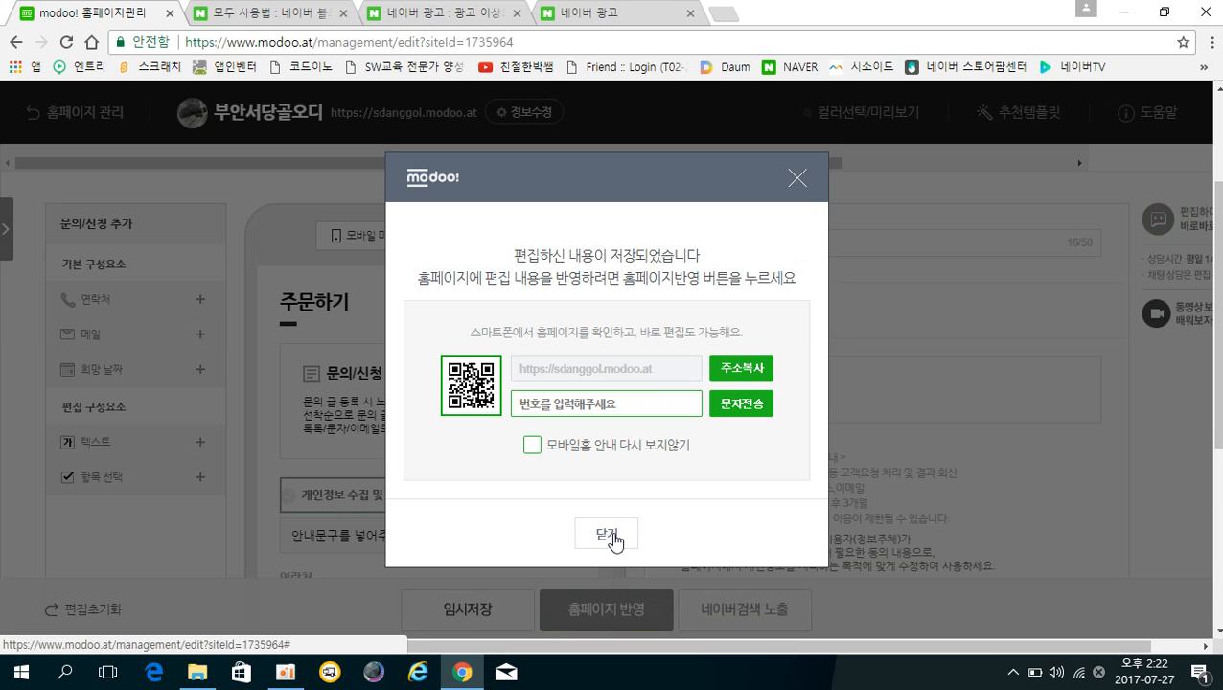
pyautogui.click(613, 540)
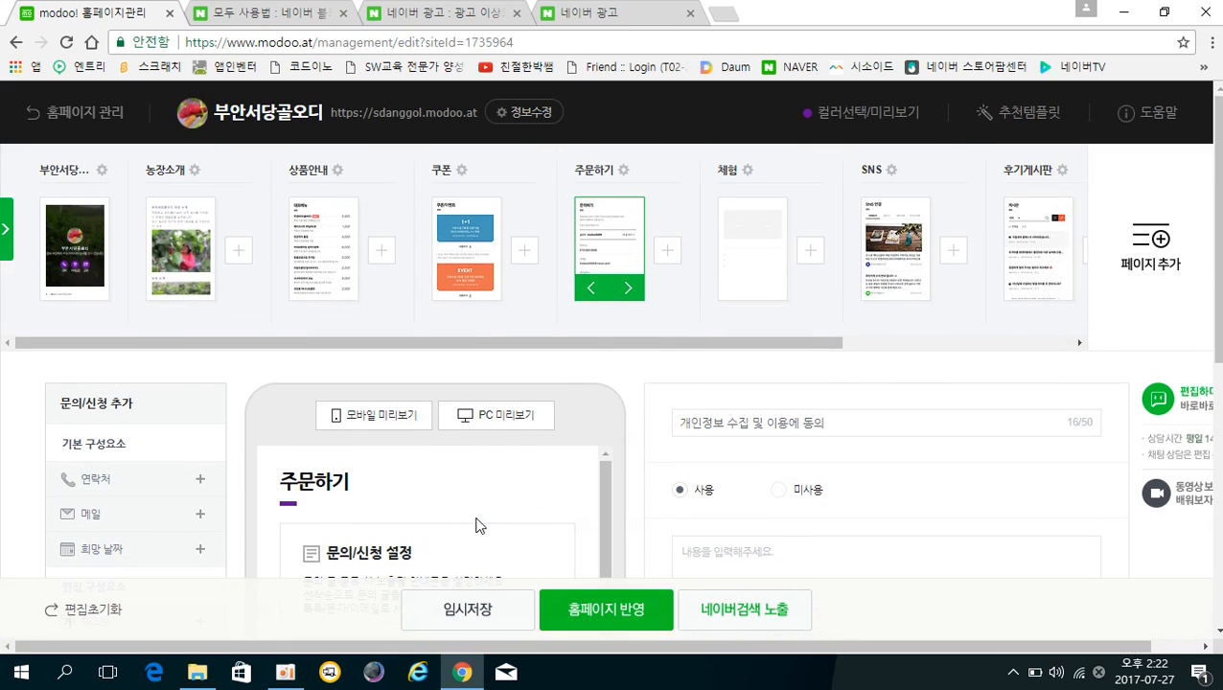